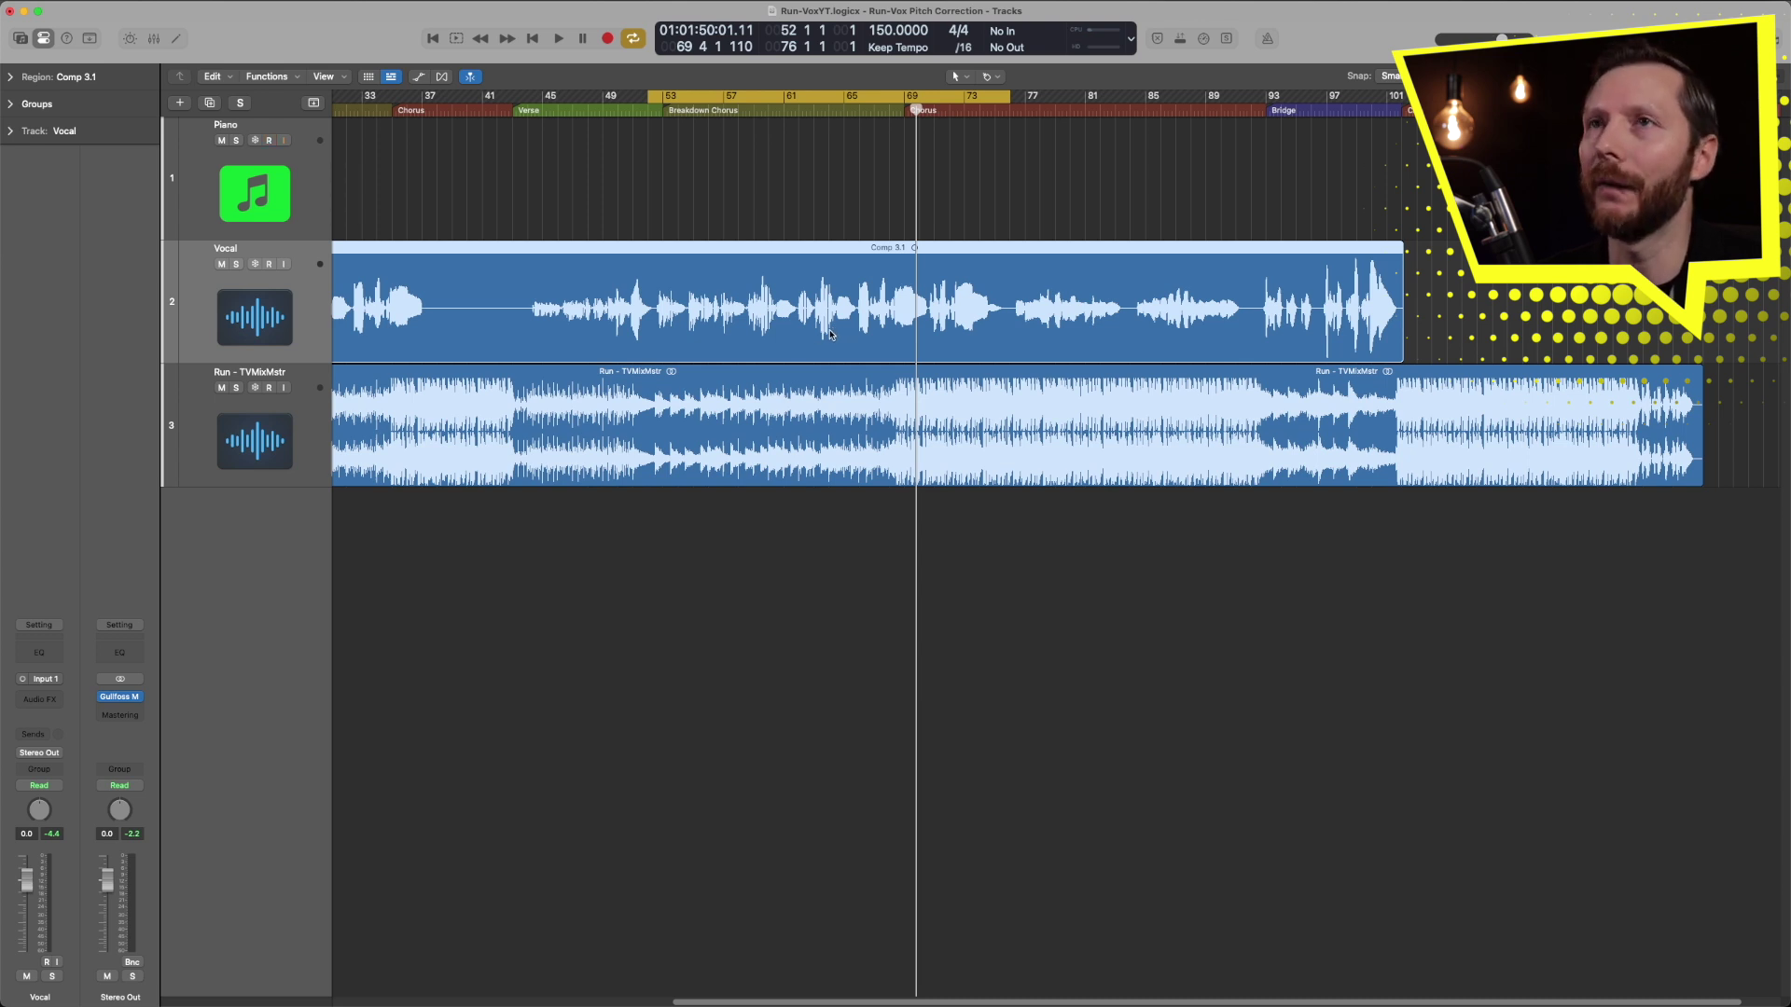
- Play the cycled section, zoom in on the Vocal and Run tracks, then zoom back out
key(space)
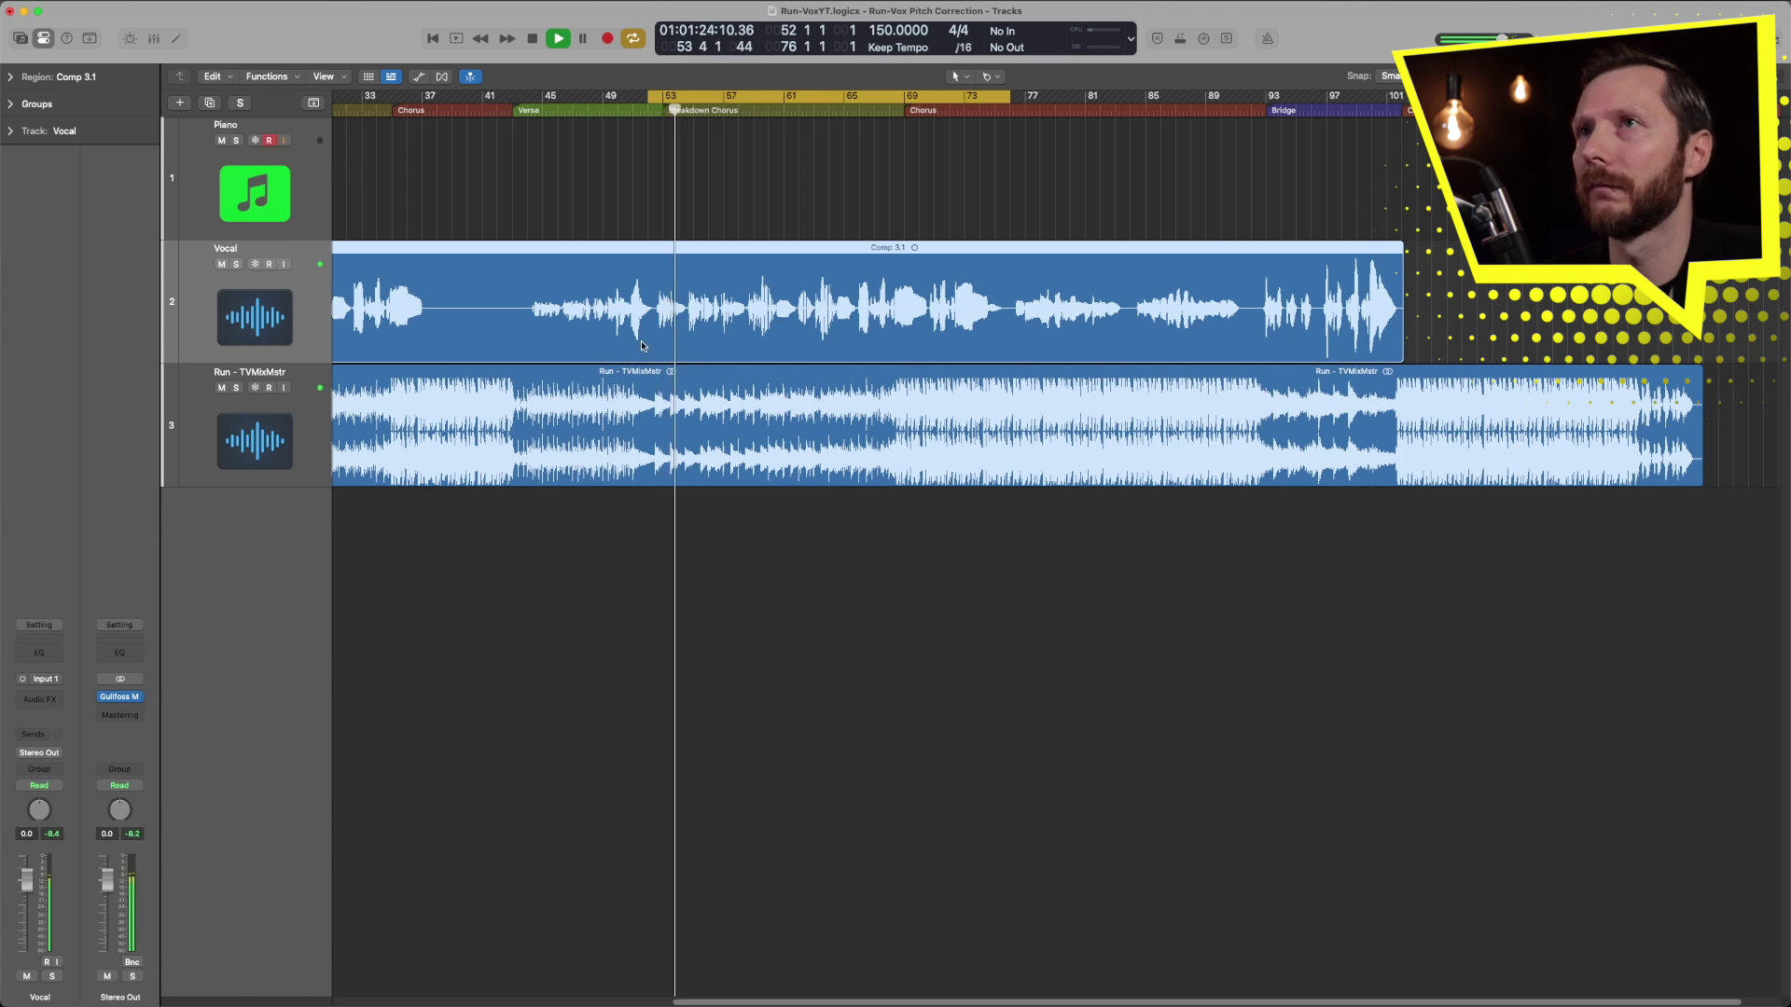
drag(586, 233, 814, 408)
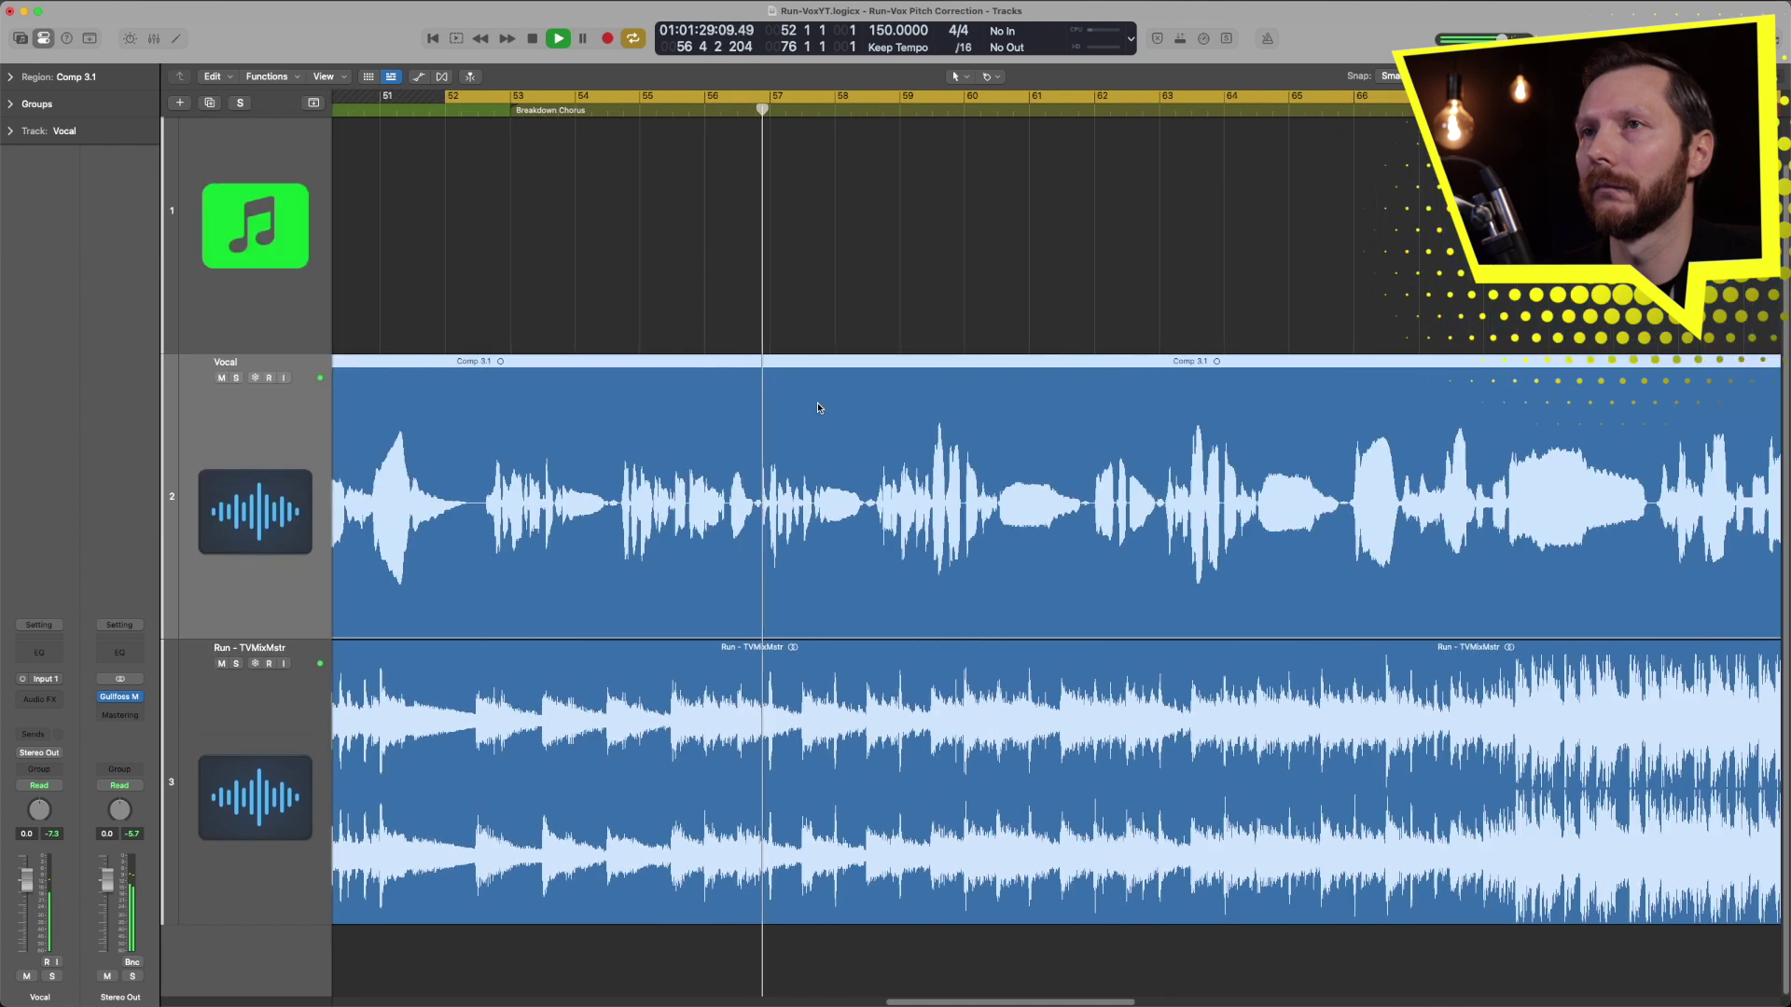
ctrl+alt+click(818, 401)
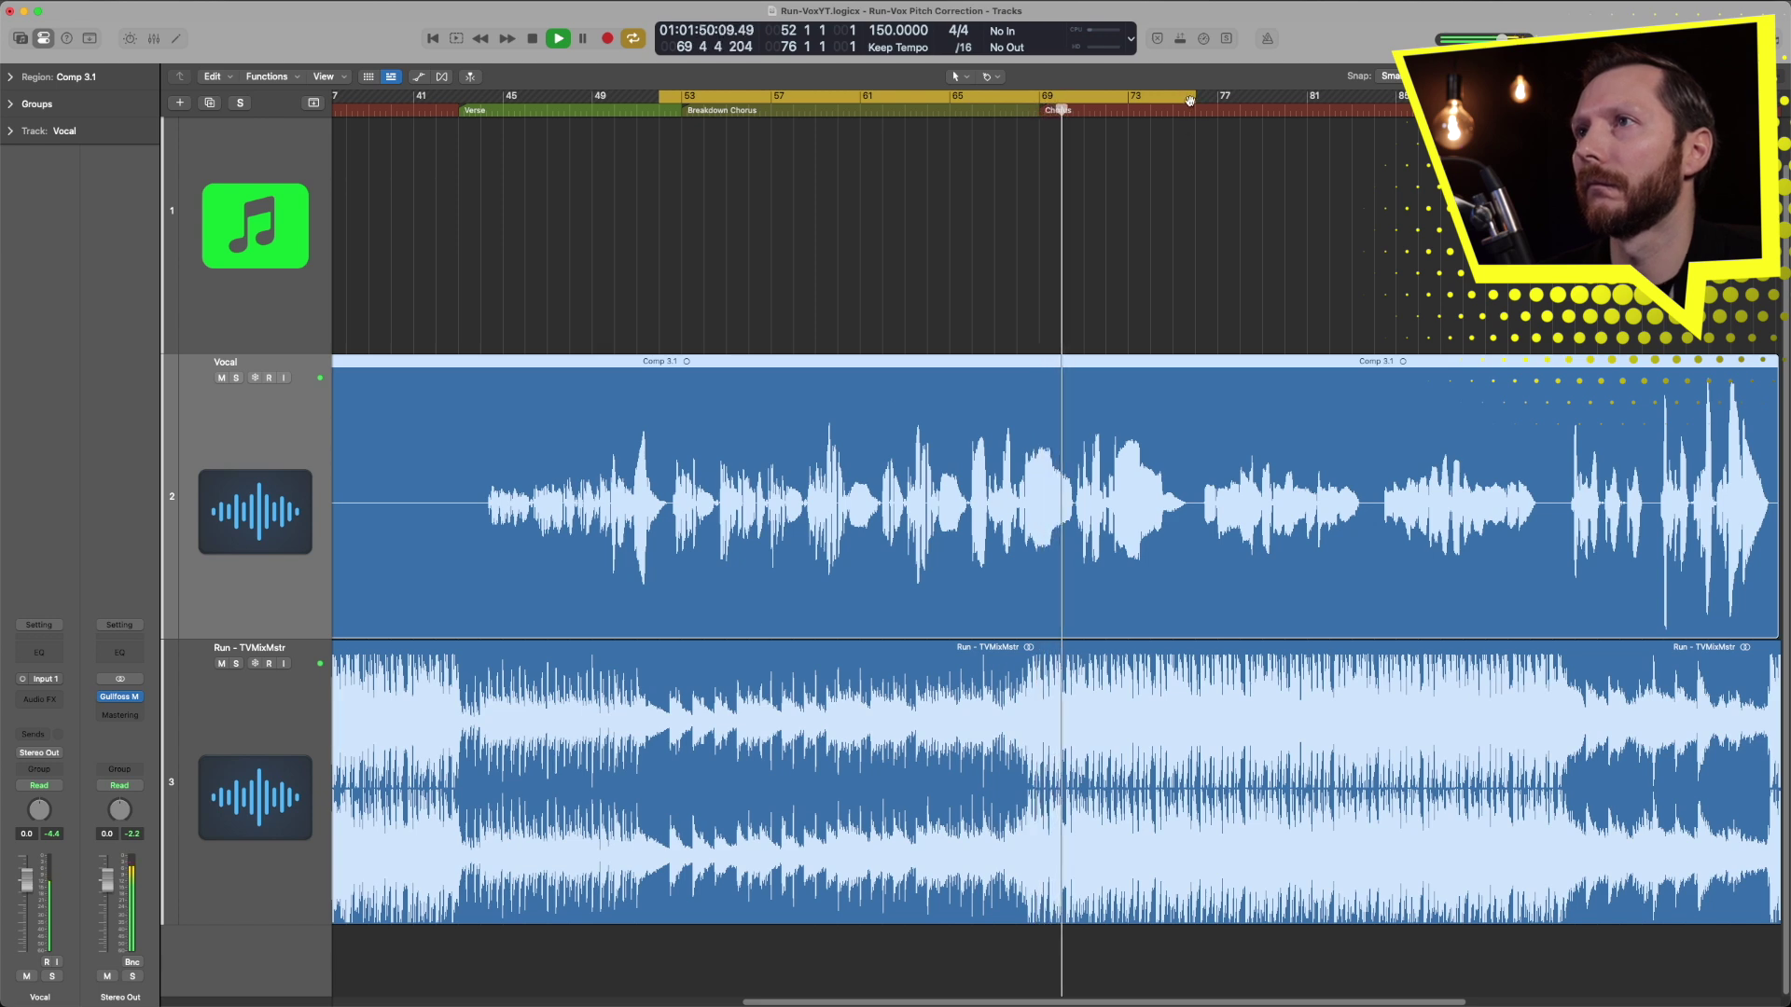
- Extend the cycle to bar 77 and audition the Breakdown Chorus vocal from two ruler positions
drag(1188, 100, 1219, 100)
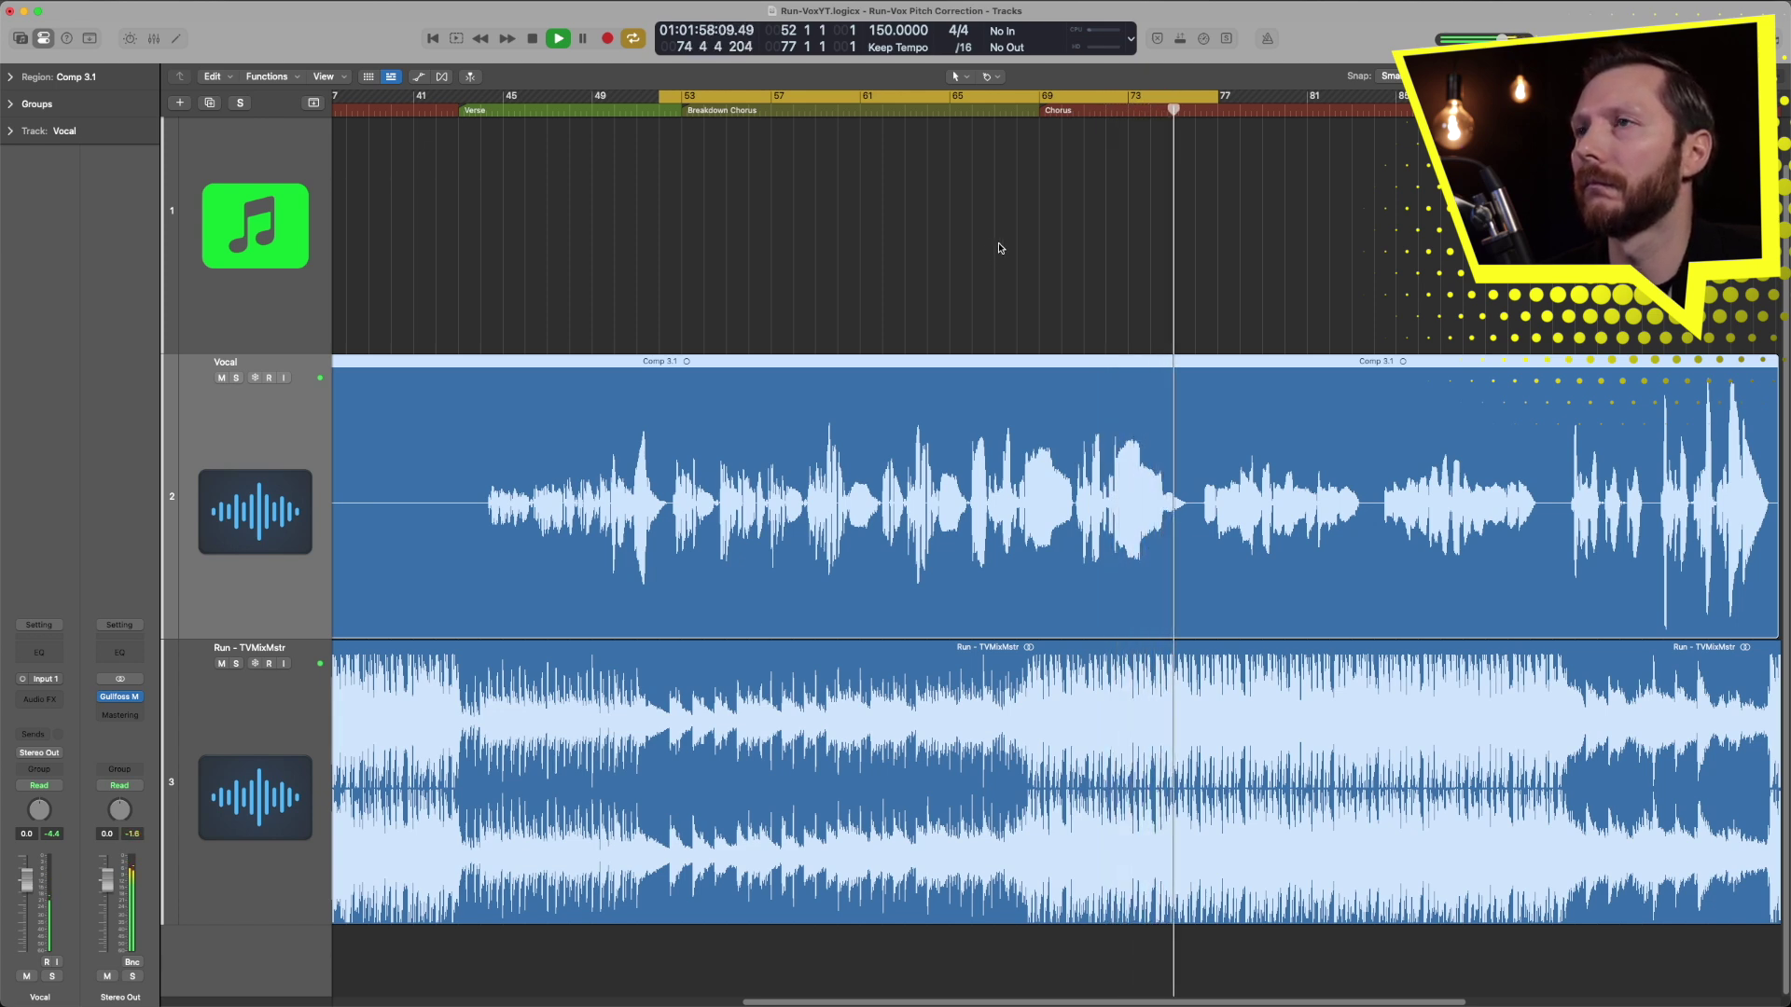
key(space)
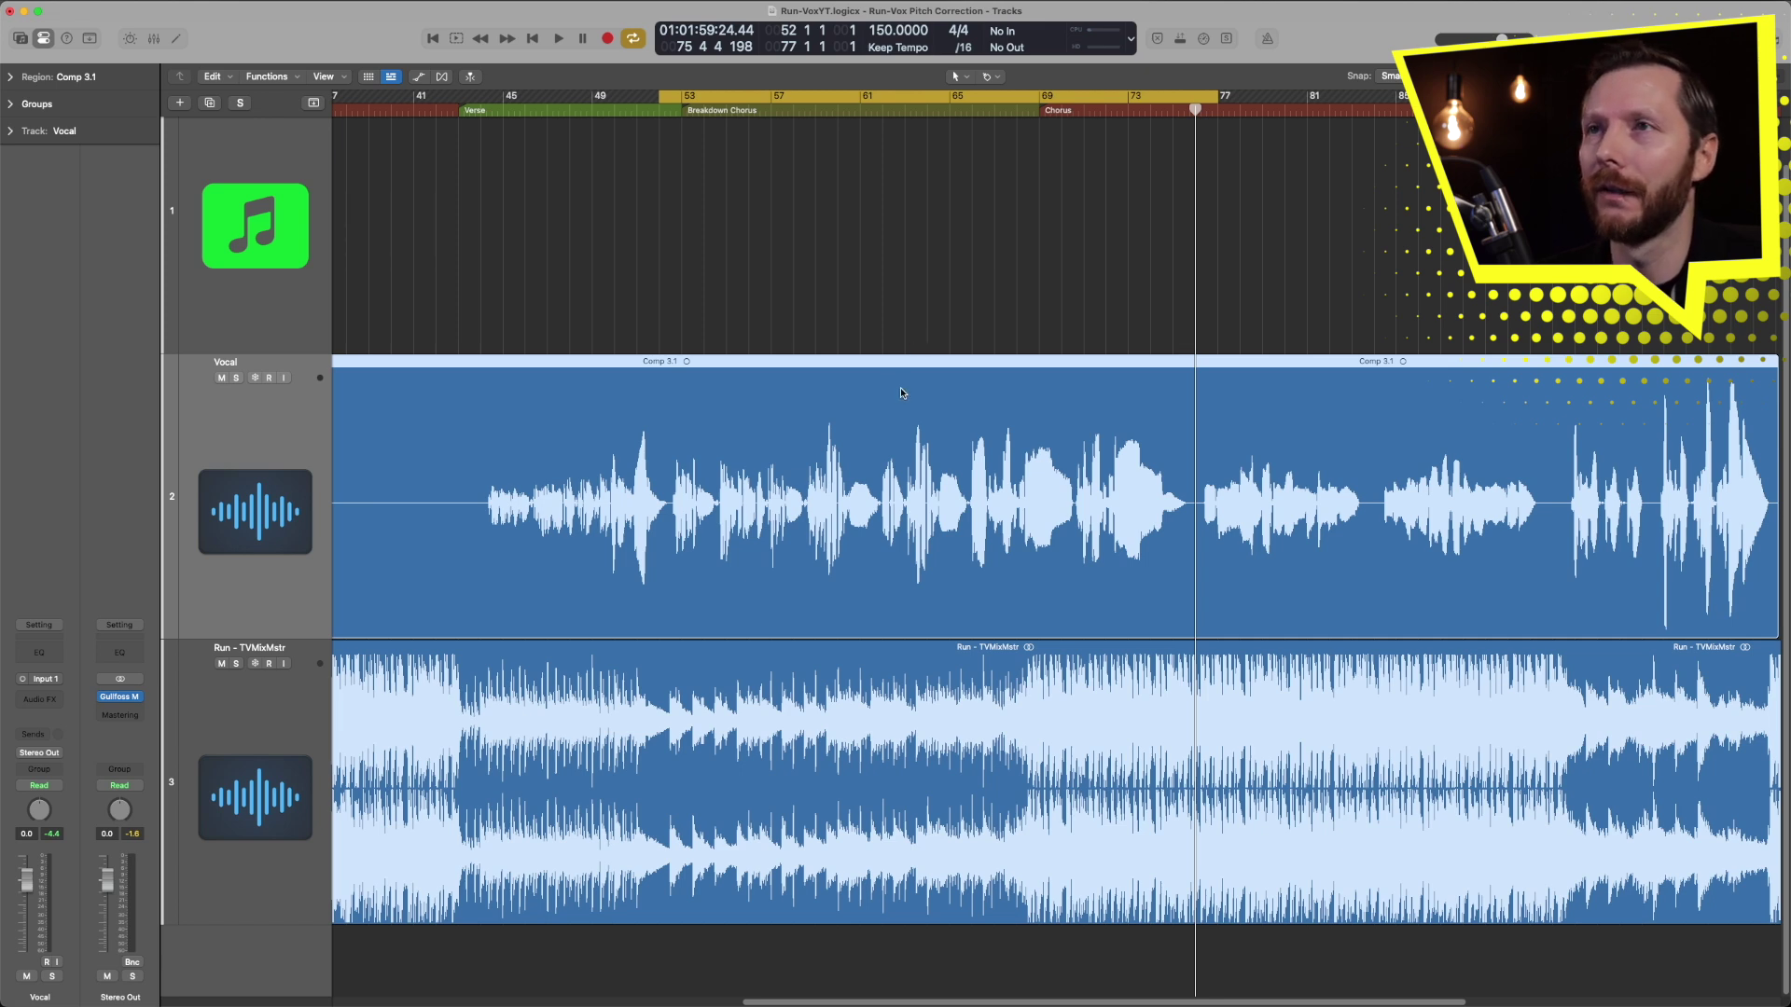
click(808, 110)
key(space)
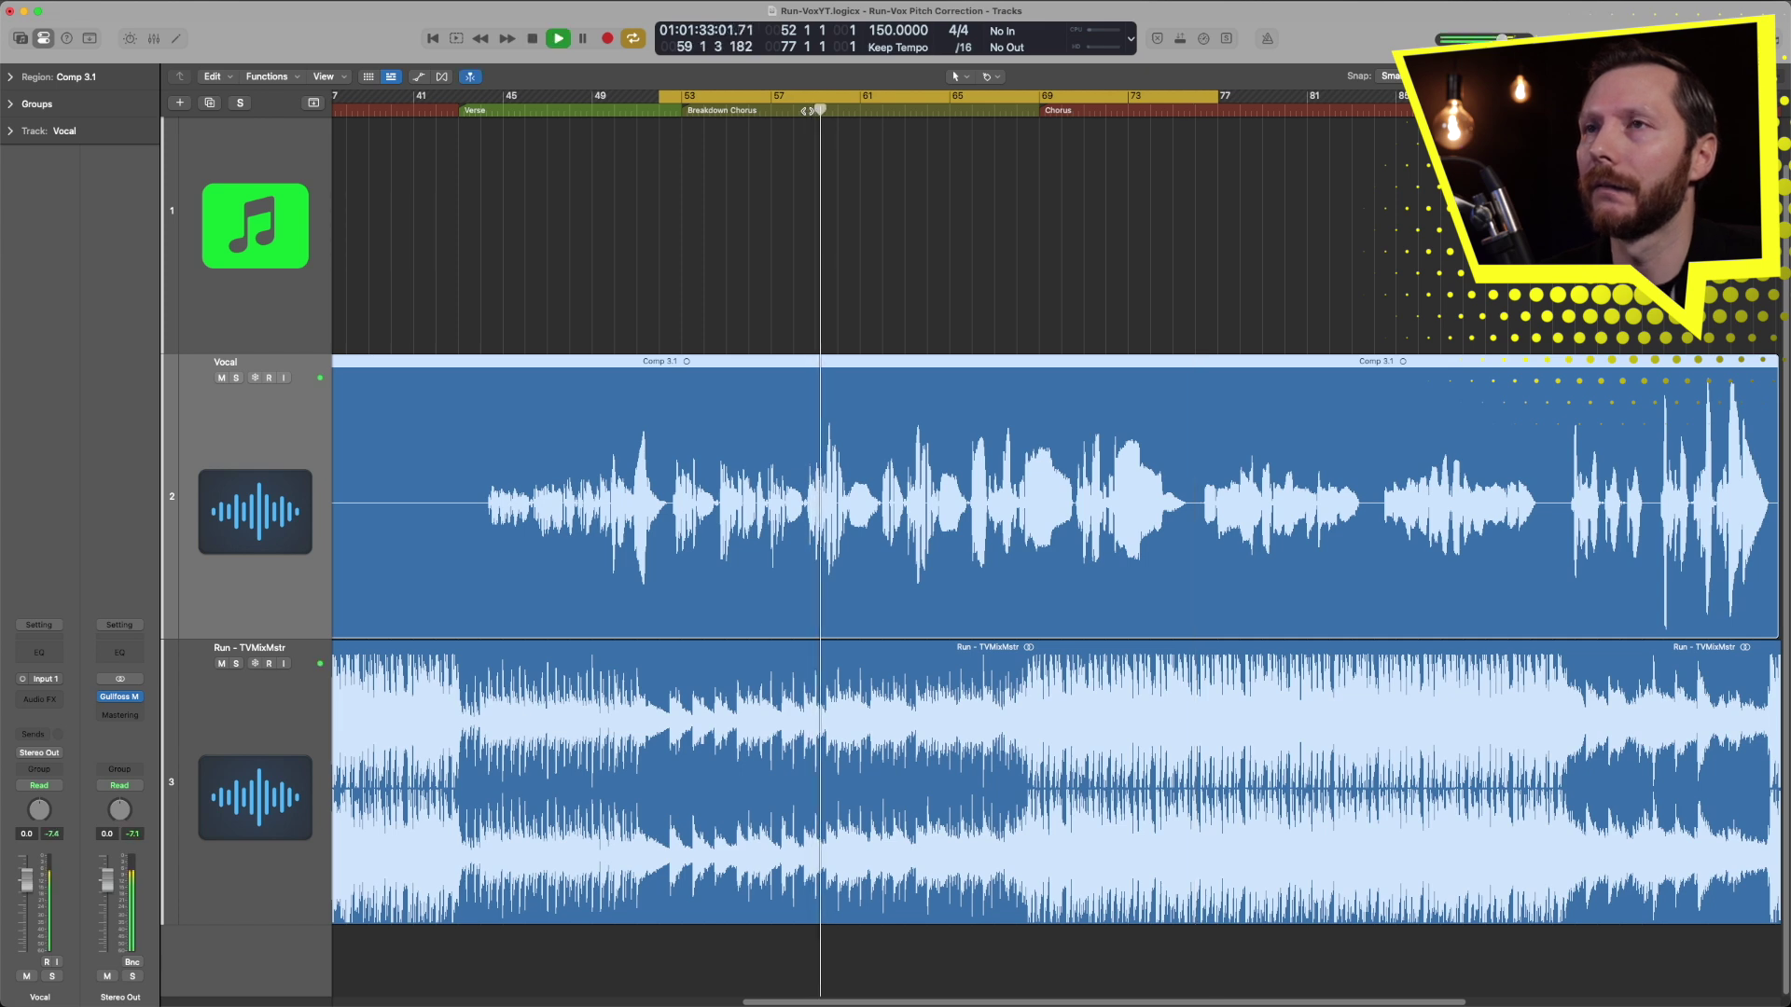
key(space)
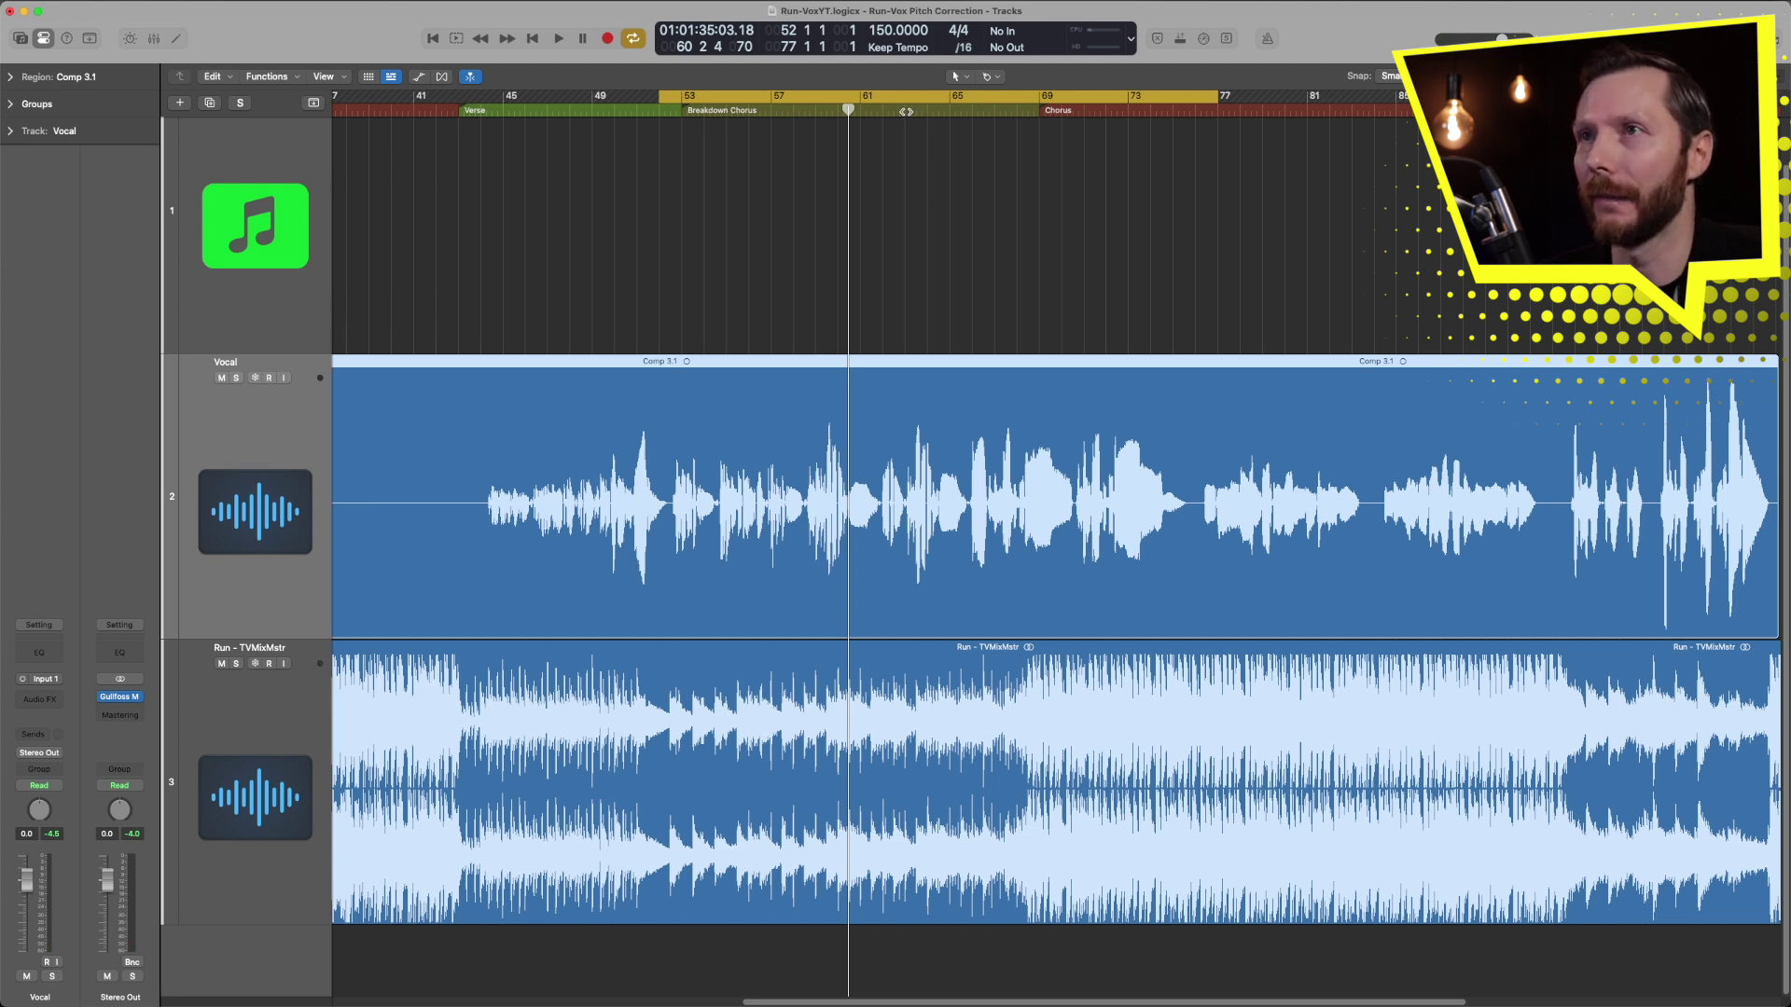
click(905, 111)
key(space)
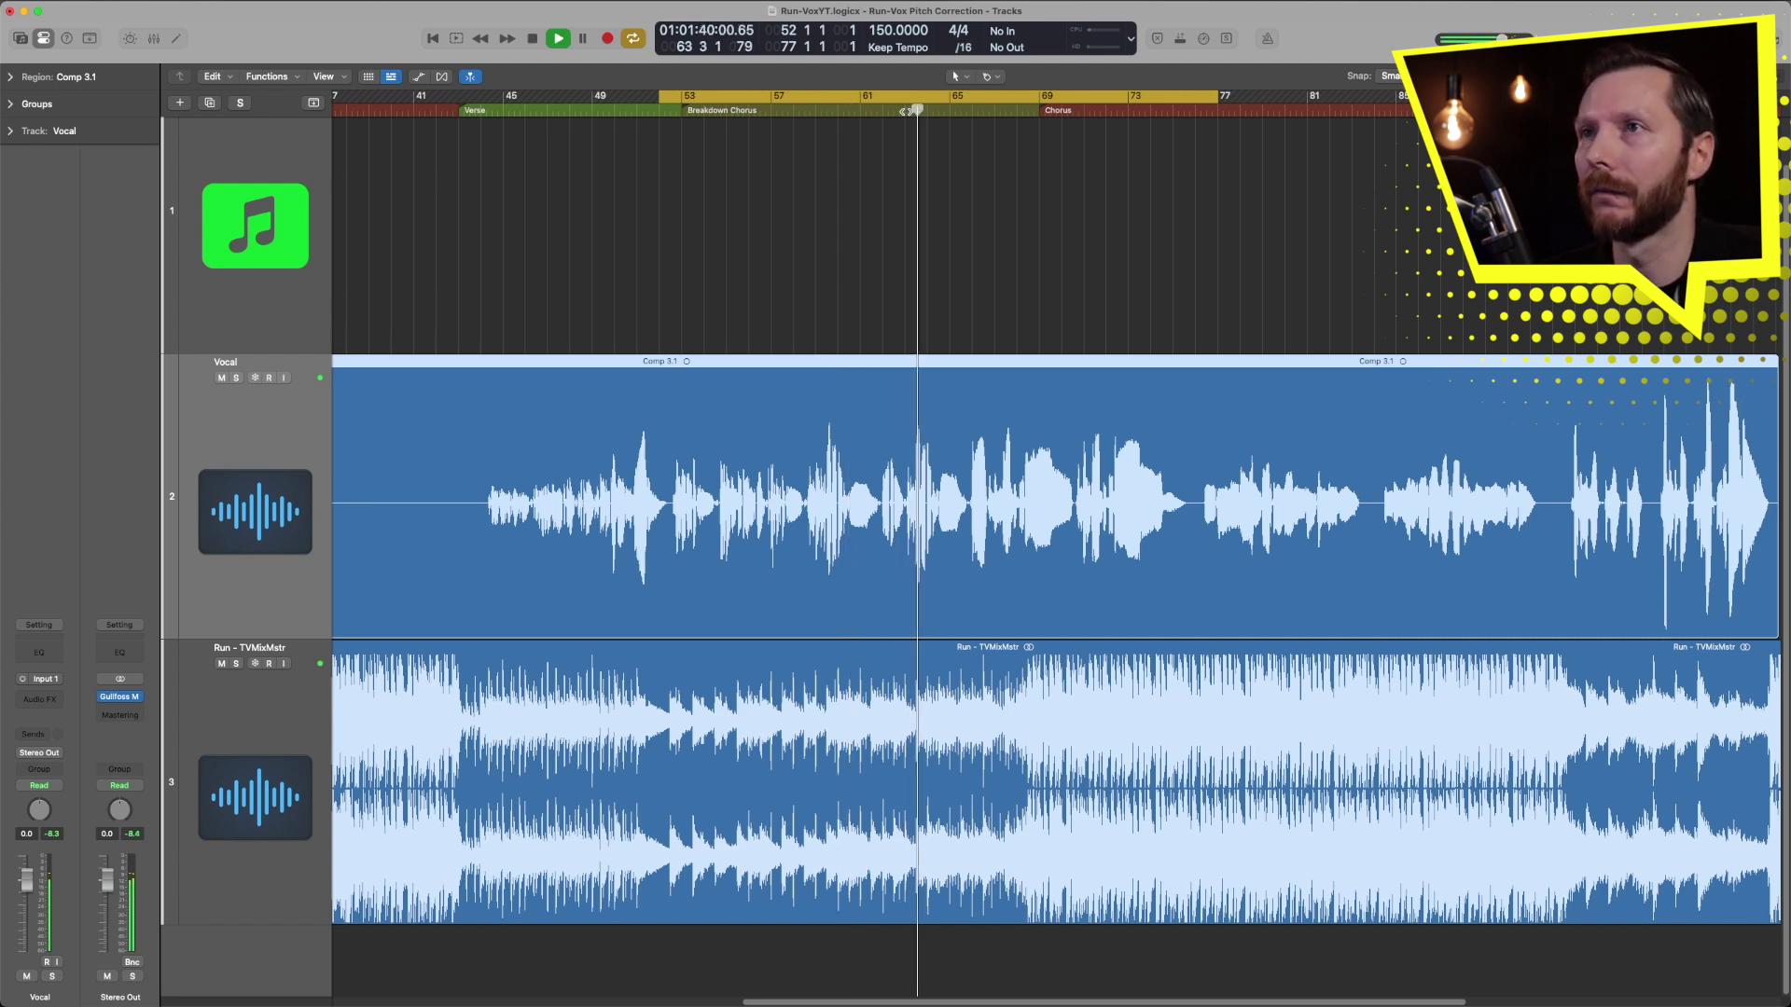
key(space)
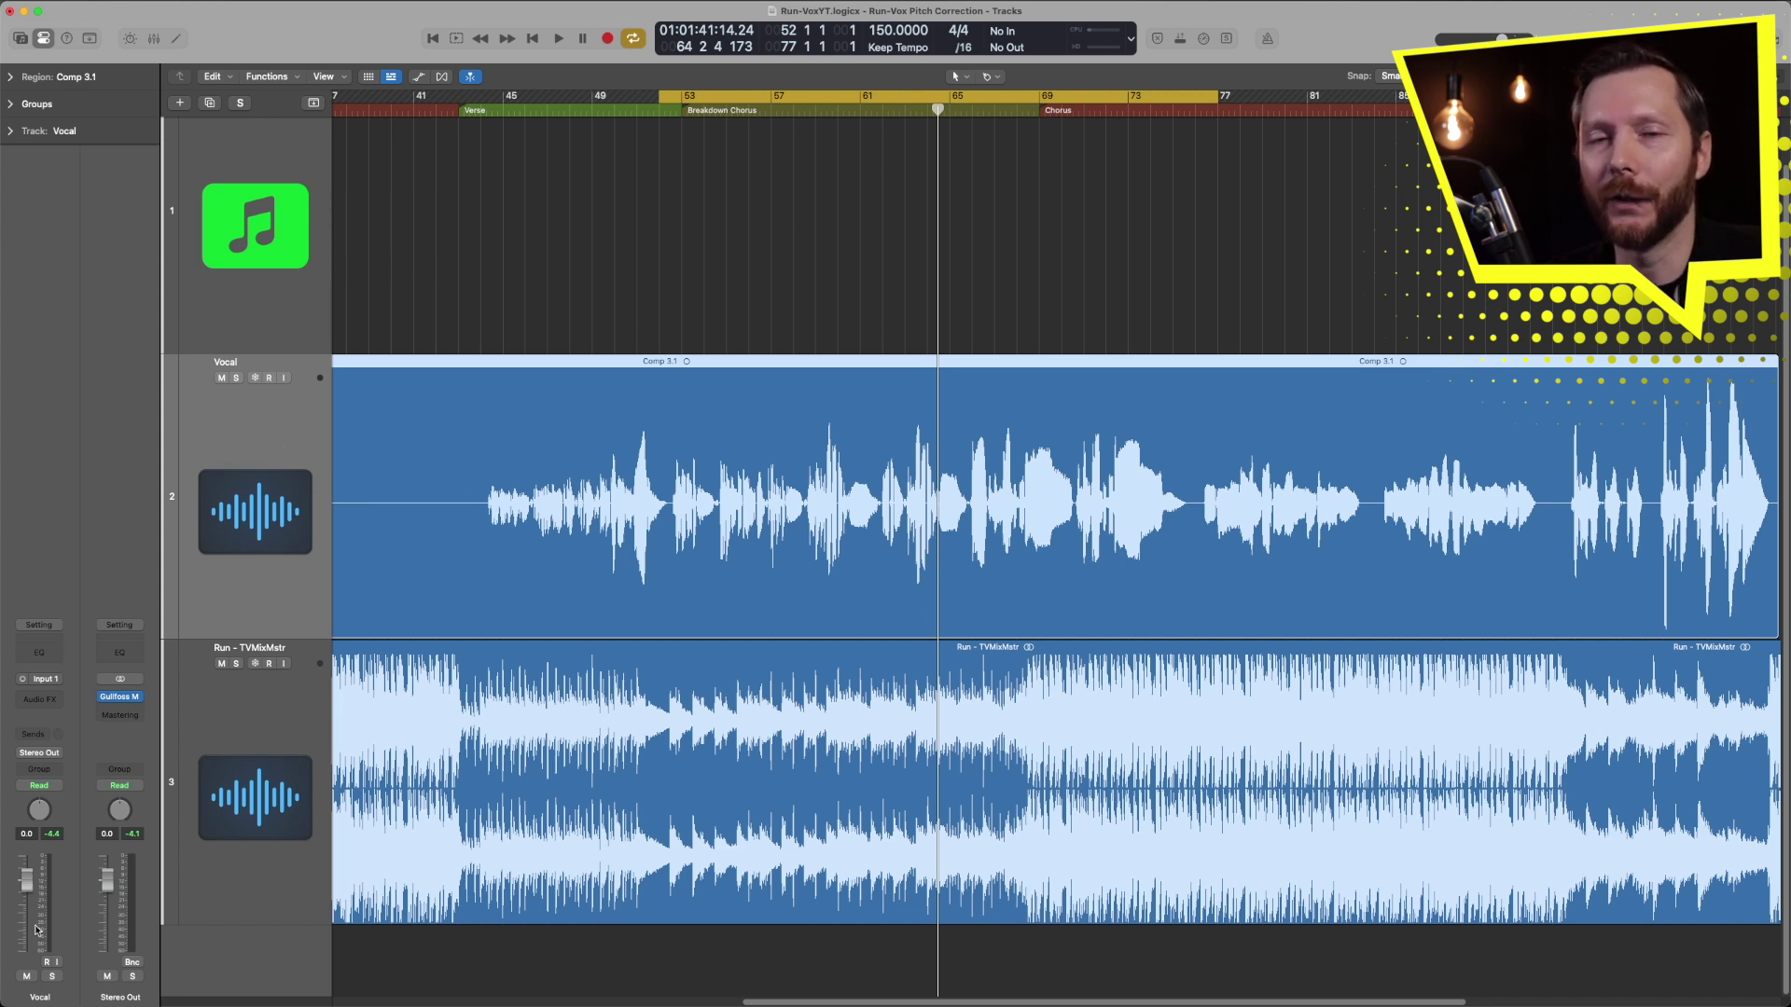
- Insert a mono Pitch Correction plug-in in the Vocal channel's Audio FX slot
click(49, 700)
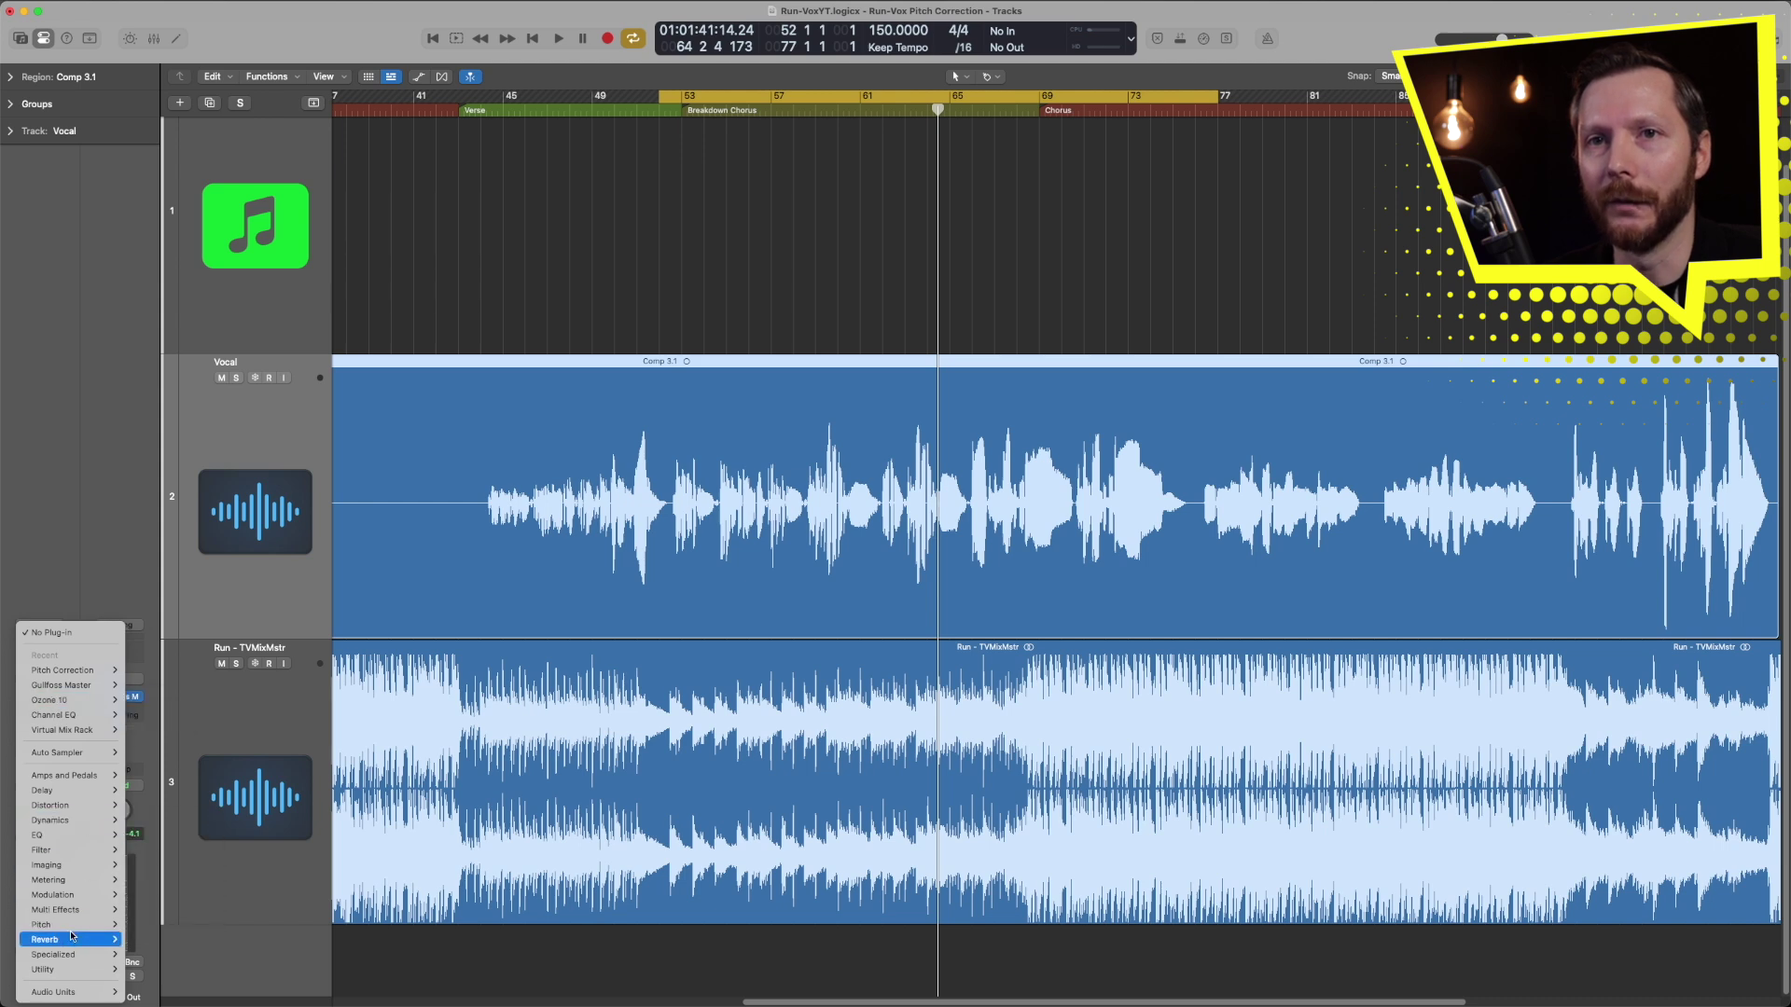
mouse_move(73, 927)
mouse_move(161, 926)
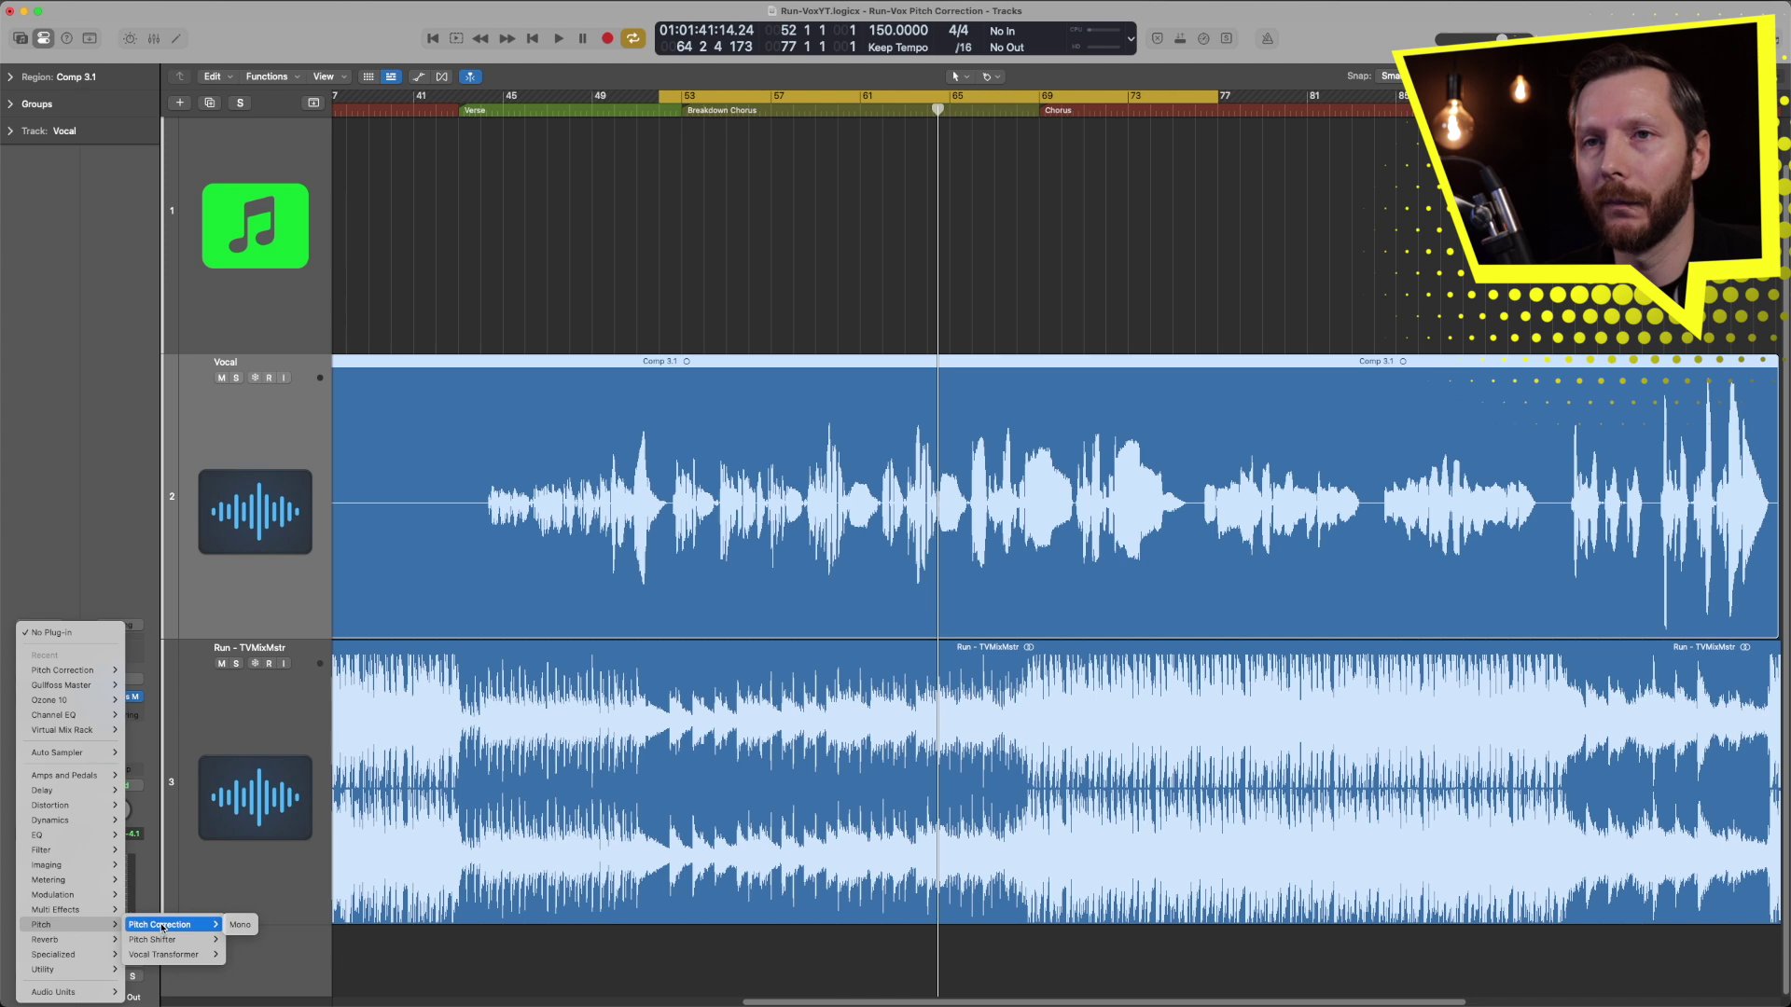
click(241, 924)
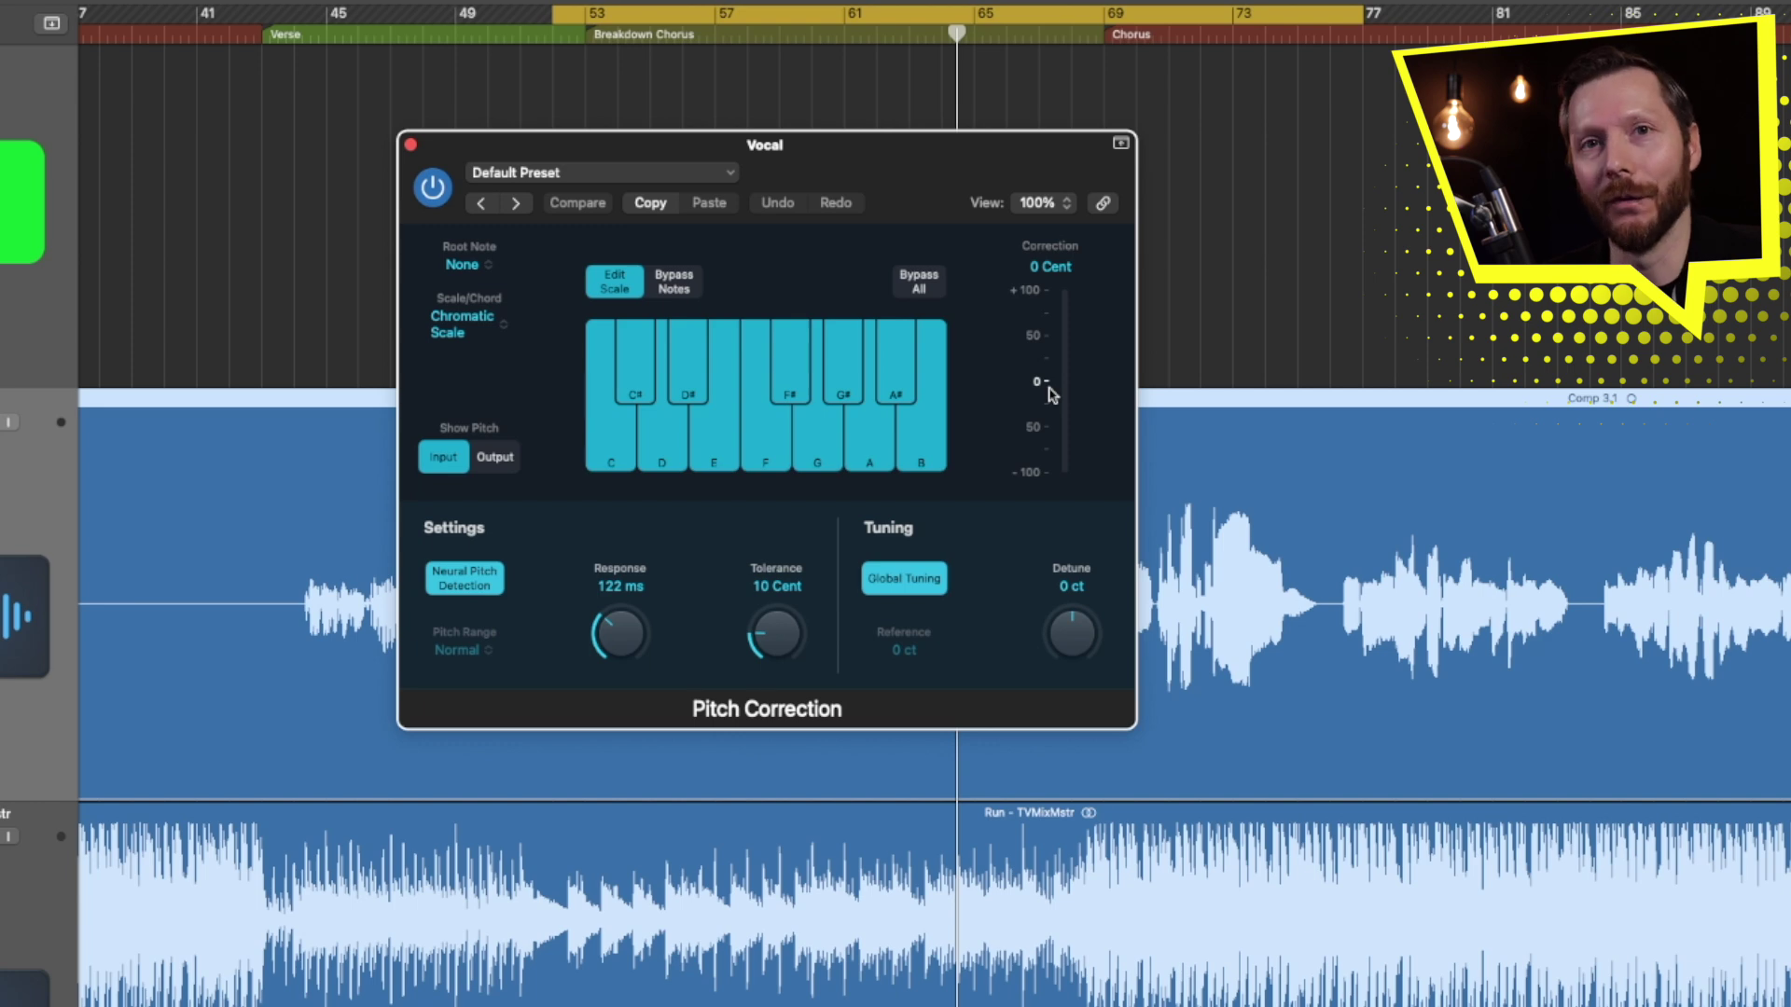
- Play the vocal and watch the Pitch Correction keyboard and Correction meter
key(space)
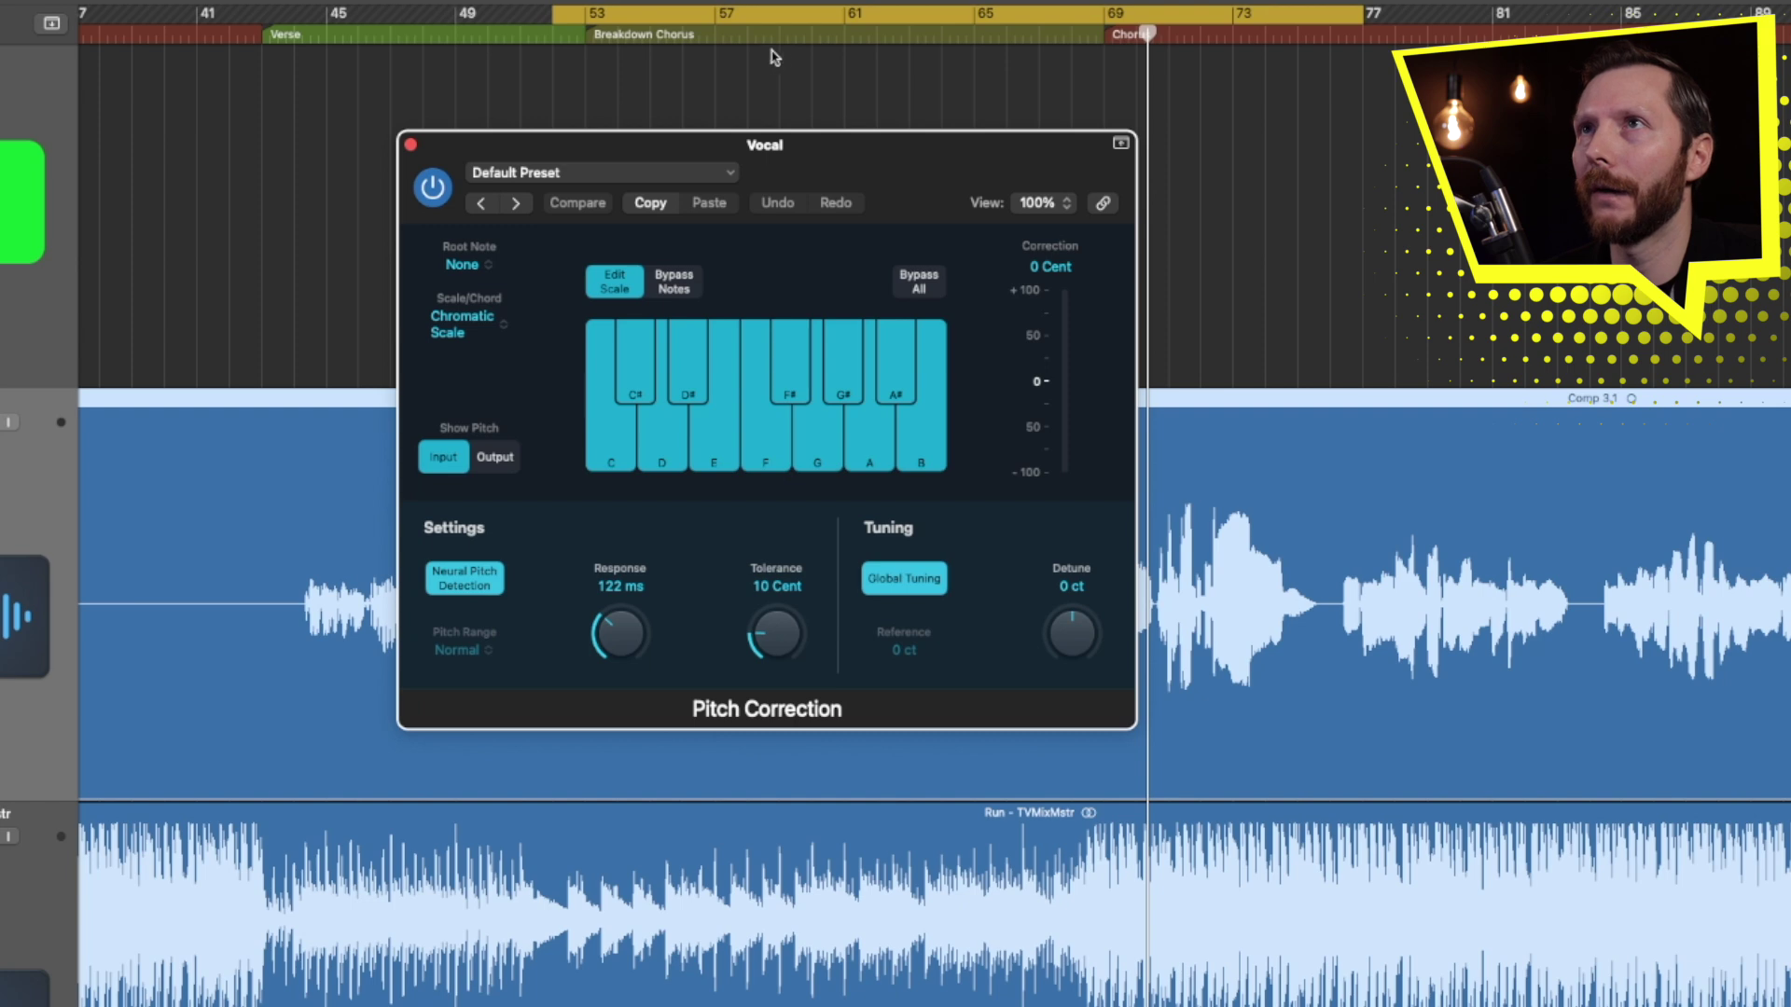
- Play from bar 58 and remove A#, G, F and D# from the correction scale
click(782, 37)
key(space)
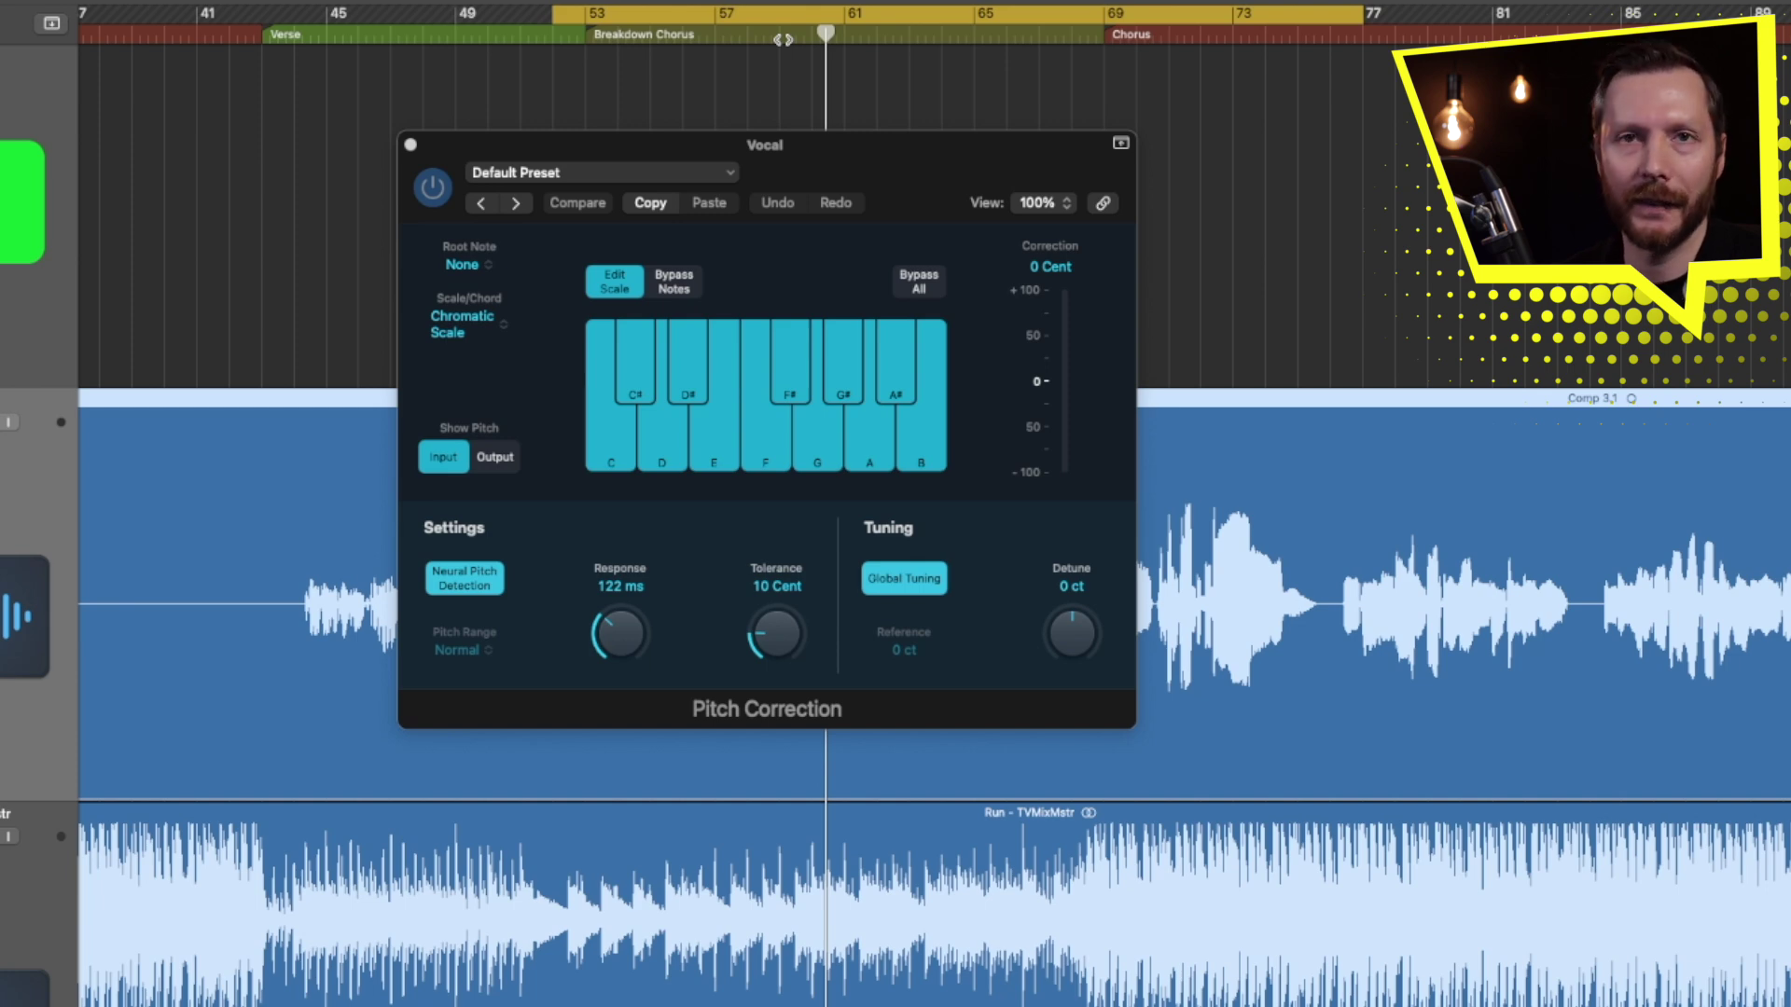
click(900, 385)
click(806, 460)
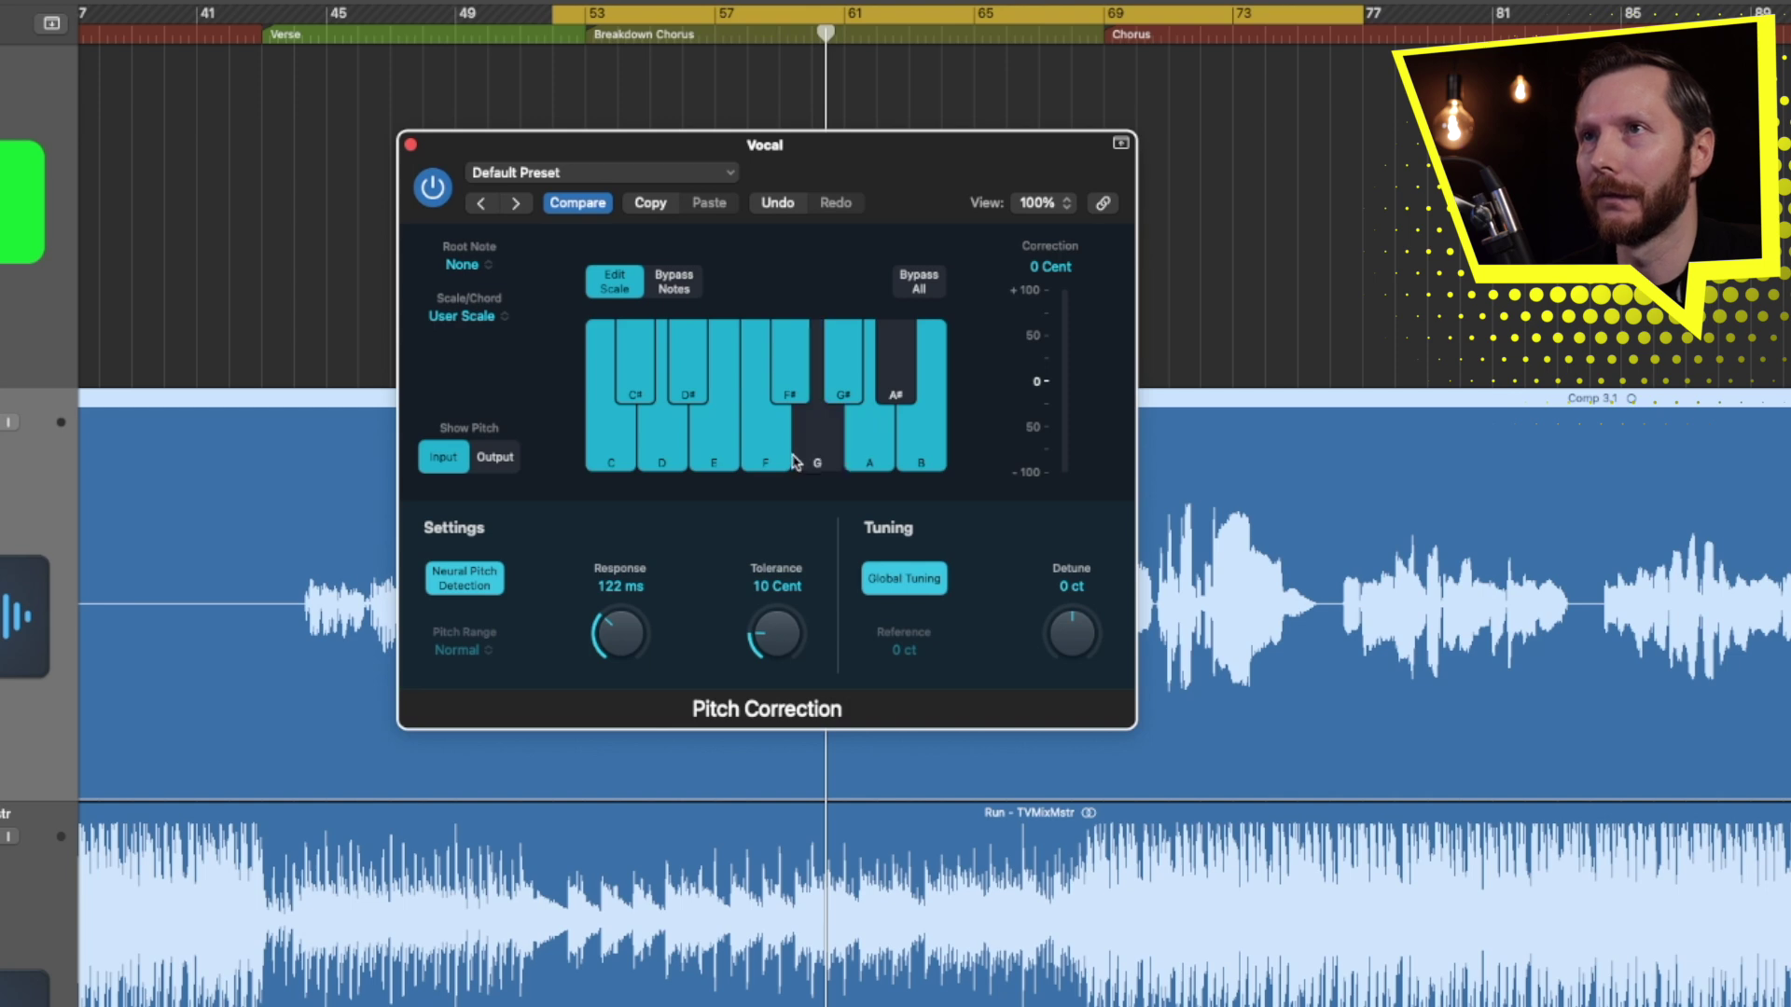
click(770, 462)
click(693, 384)
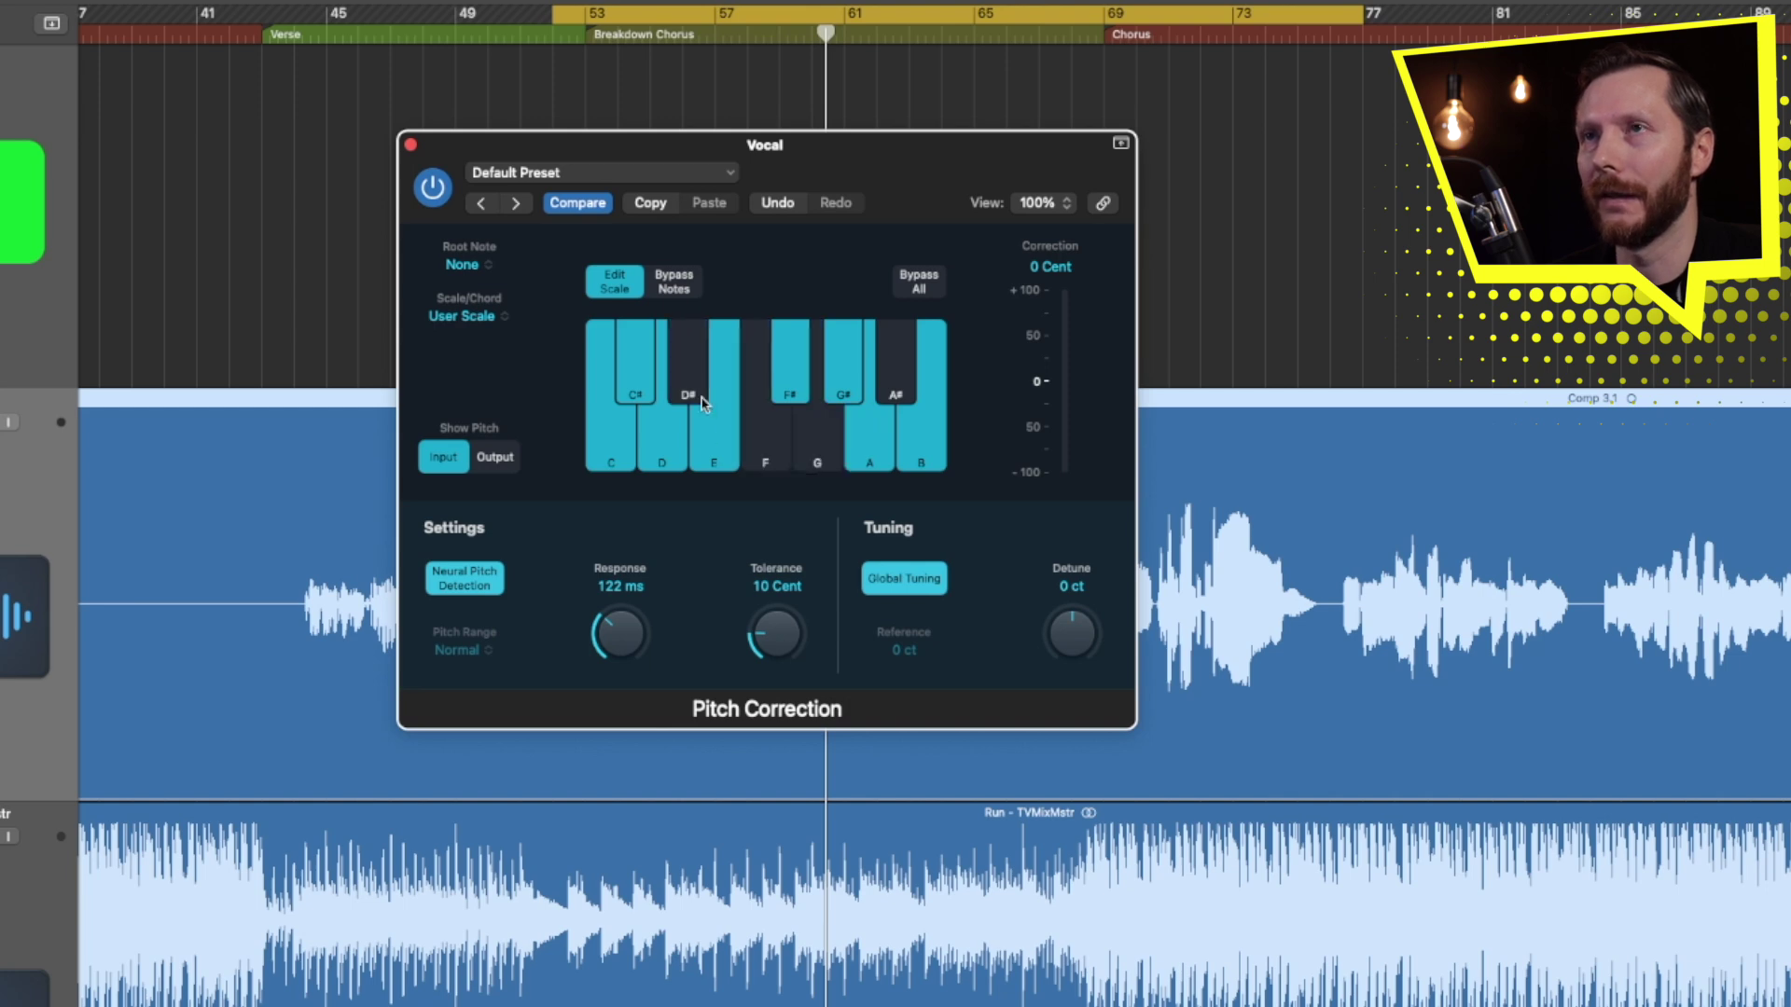
- Restore A#, G, F and D#, then exclude F# and C# from the scale
click(897, 396)
click(813, 464)
click(782, 466)
click(692, 396)
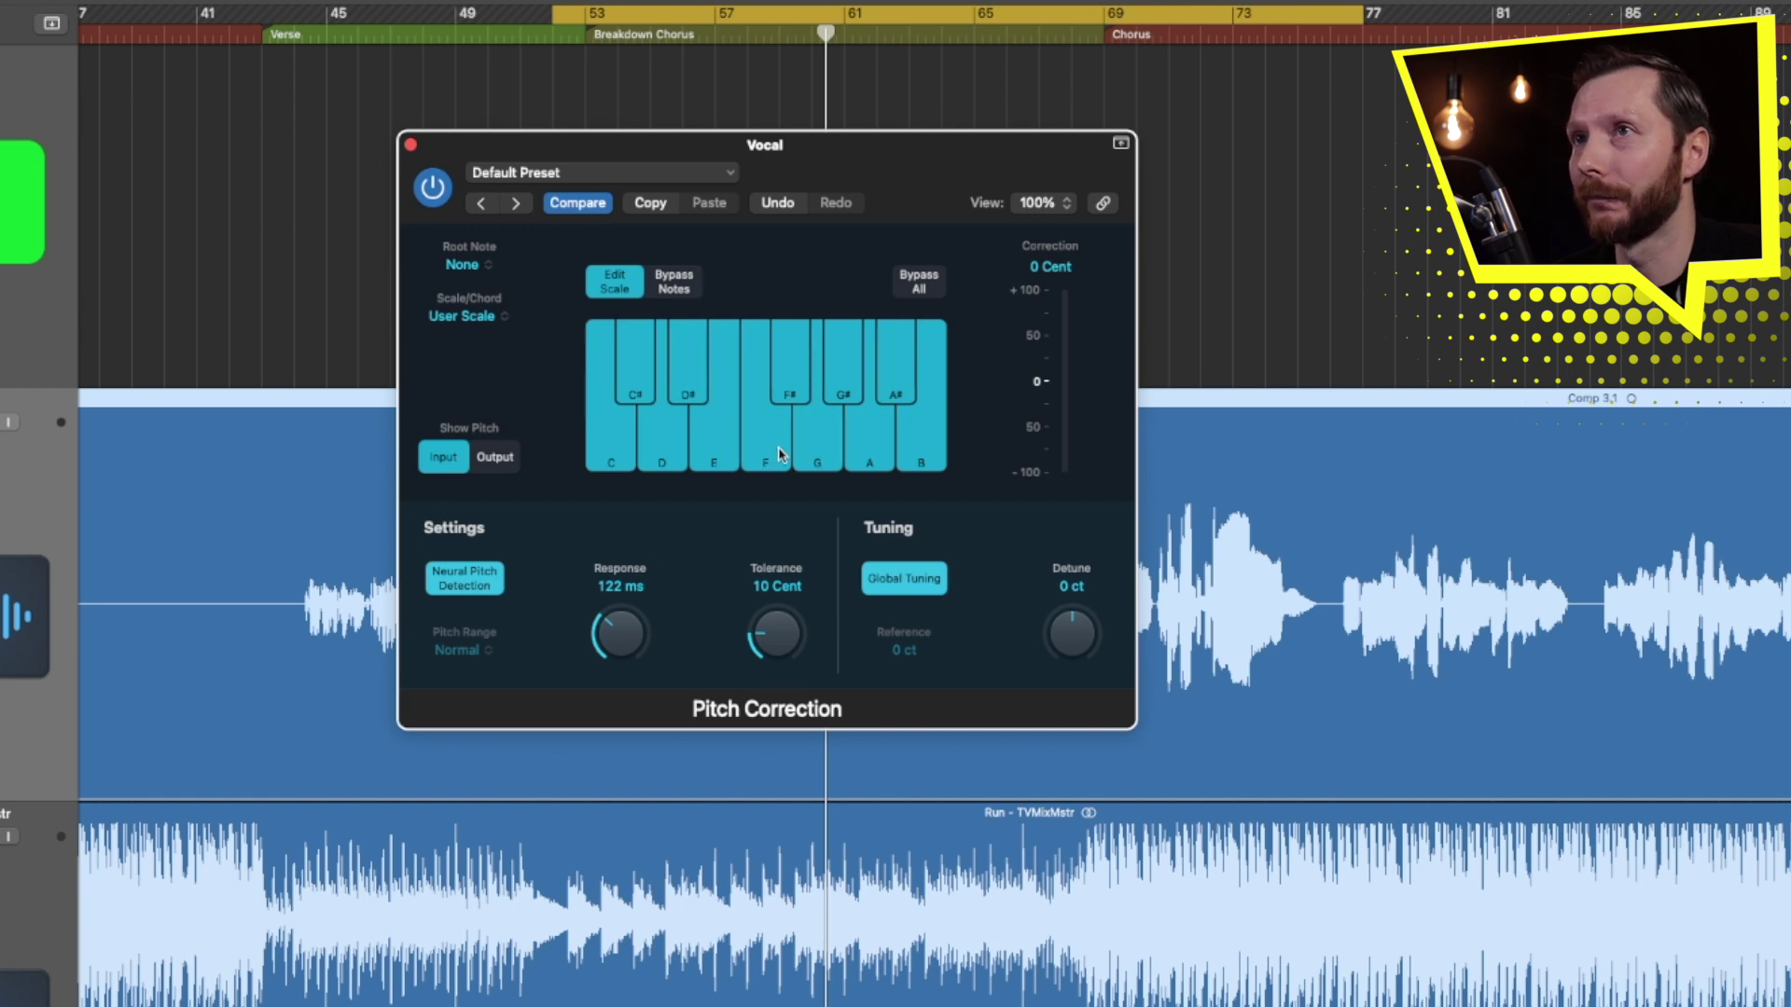
click(789, 392)
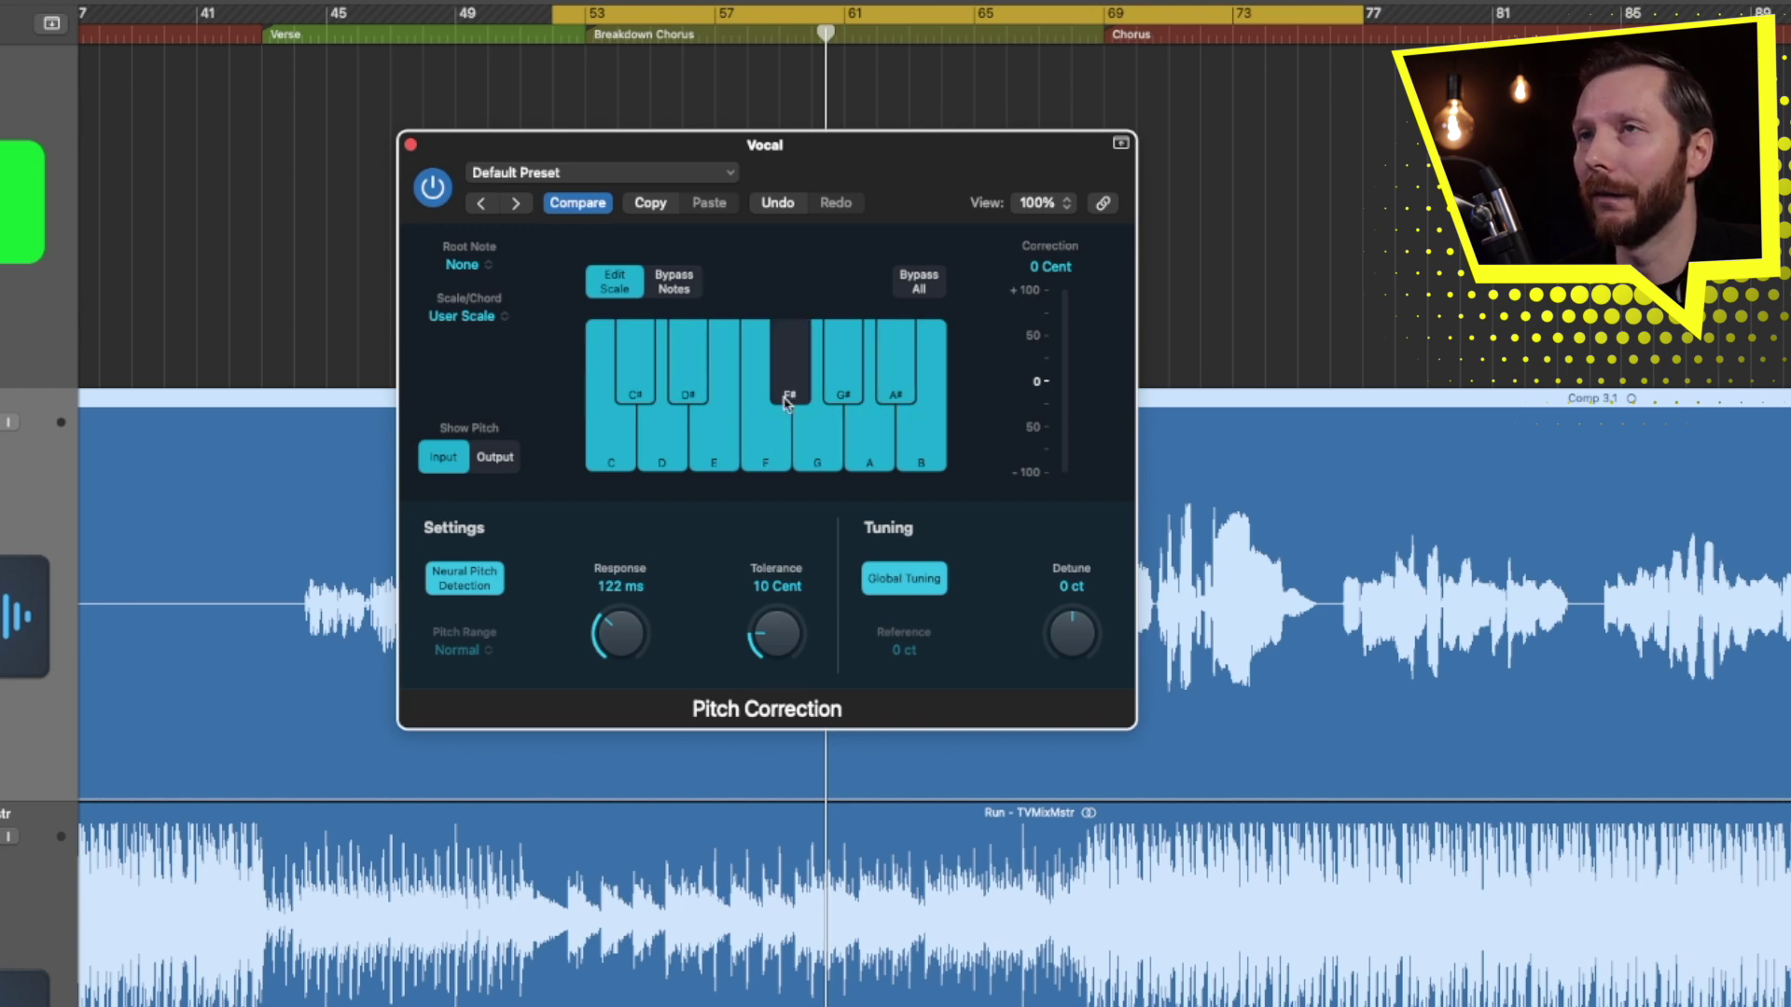
click(638, 396)
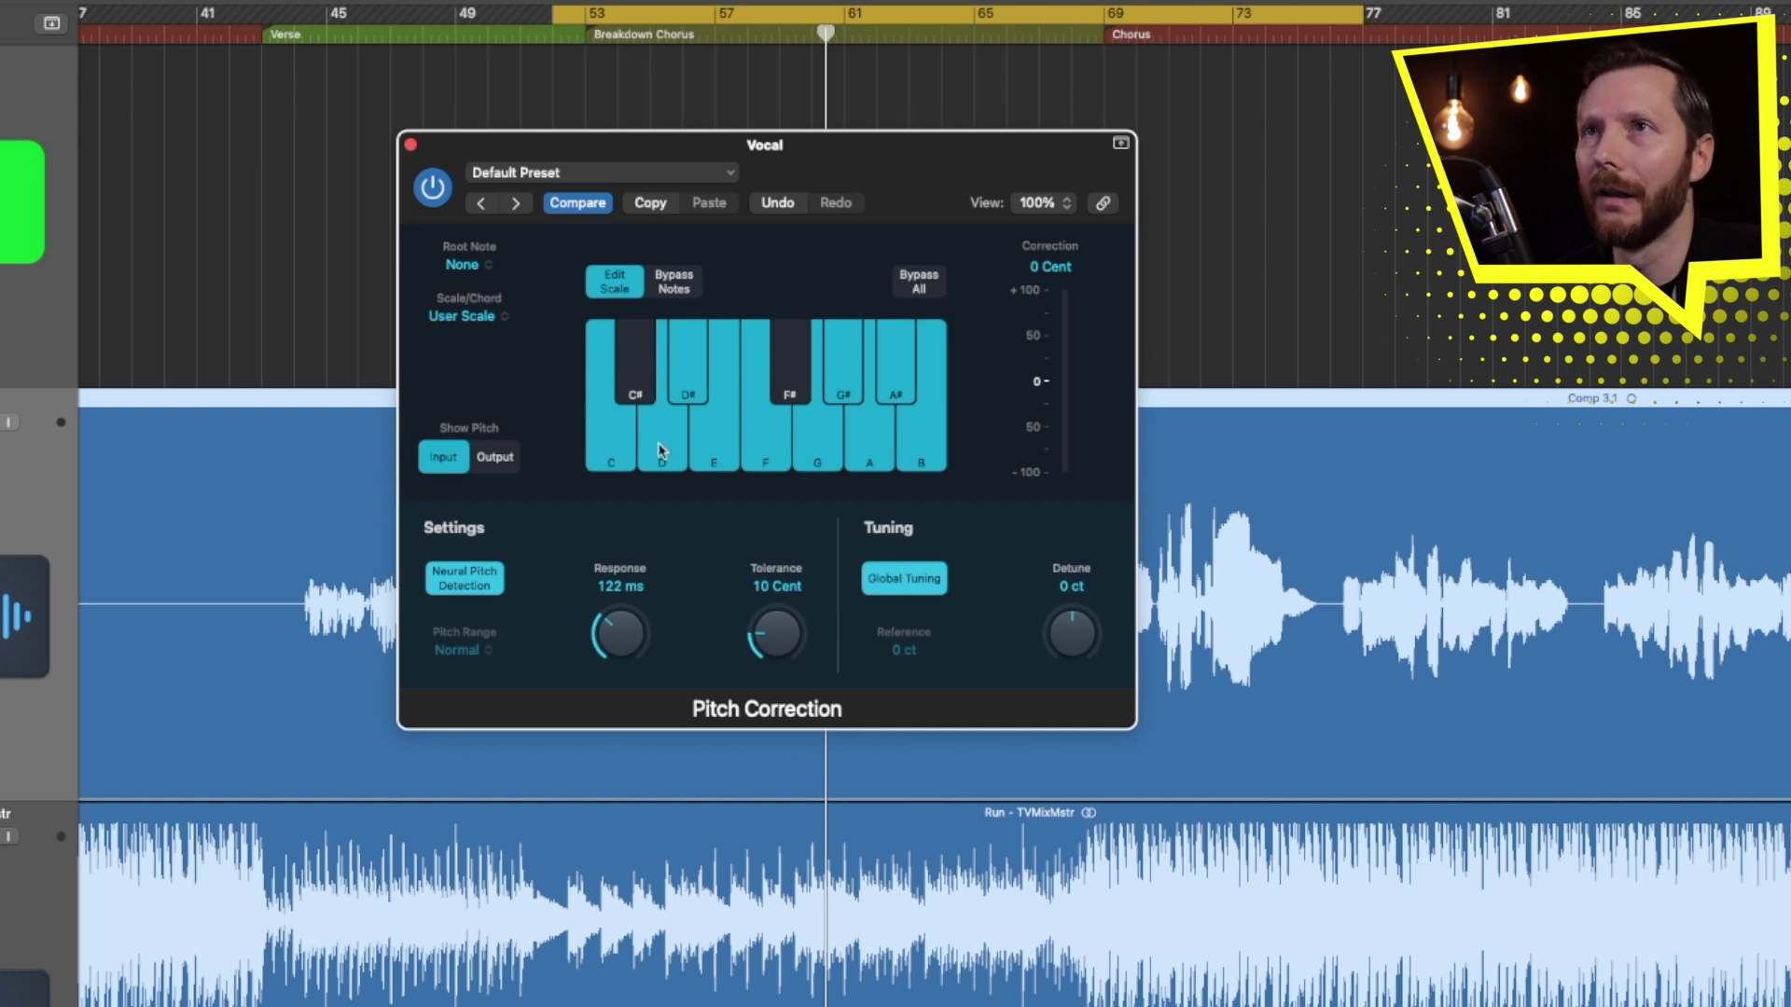
- Set the Root Note to C and the Scale/Chord to Natural Minor Scale
click(467, 266)
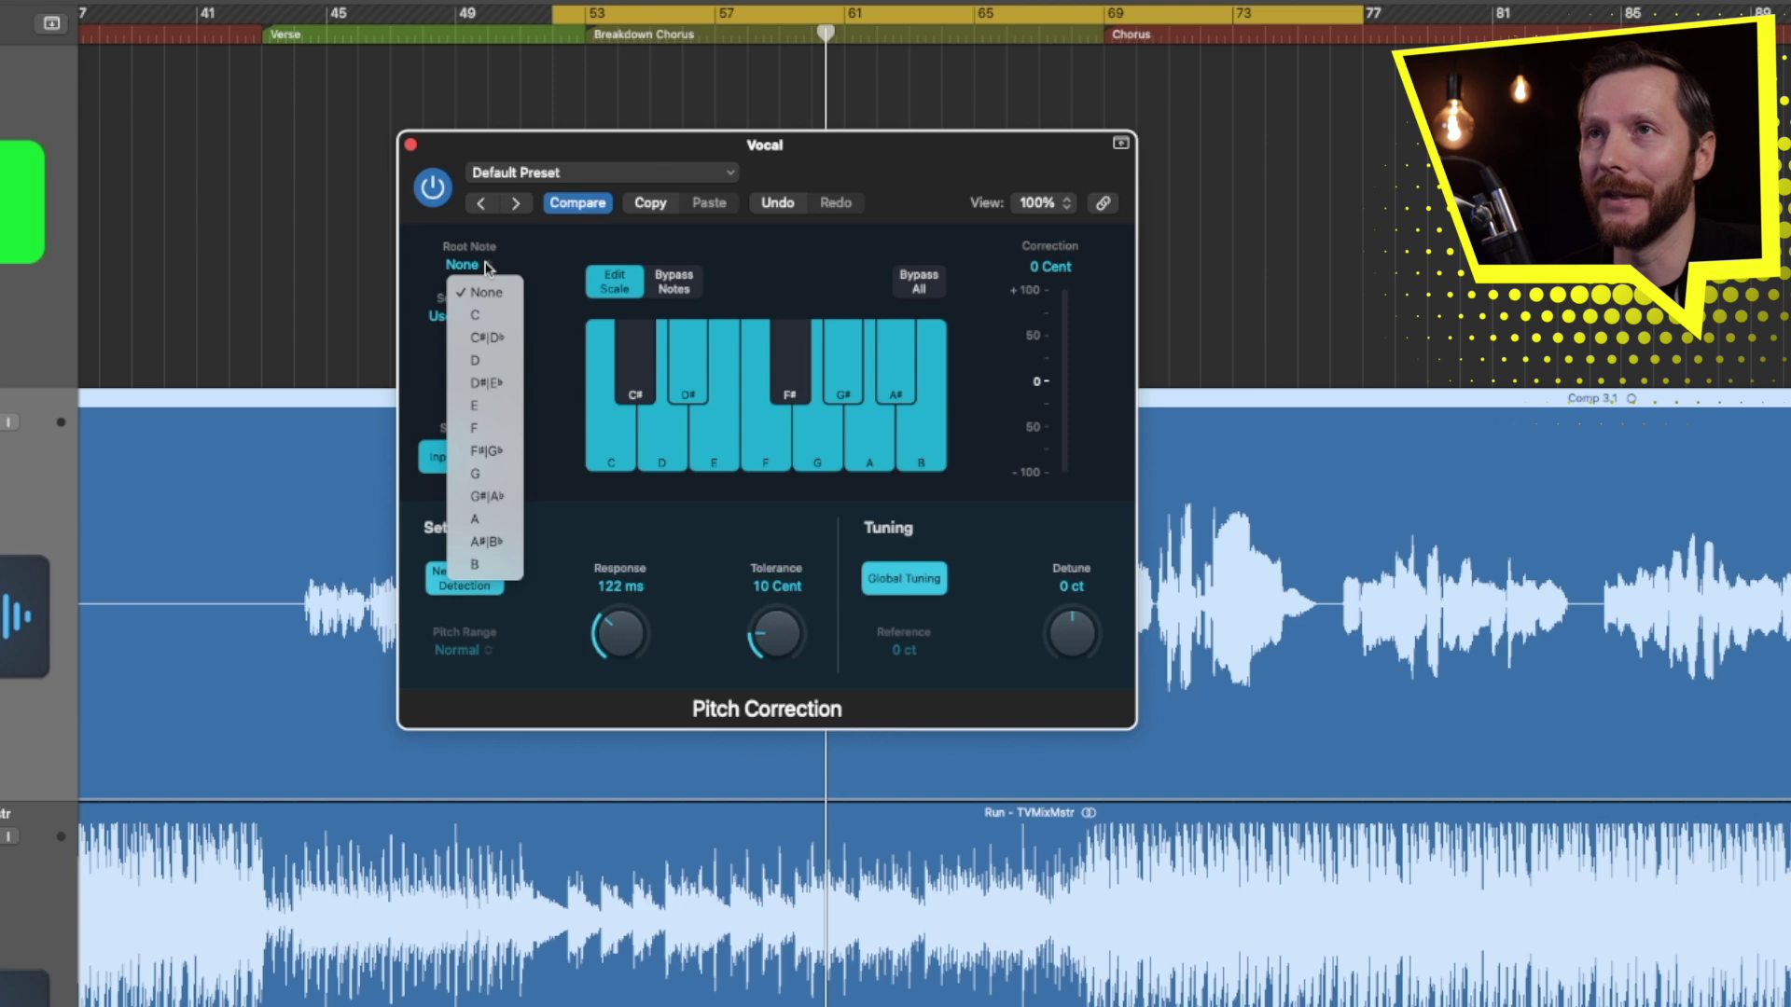
click(483, 317)
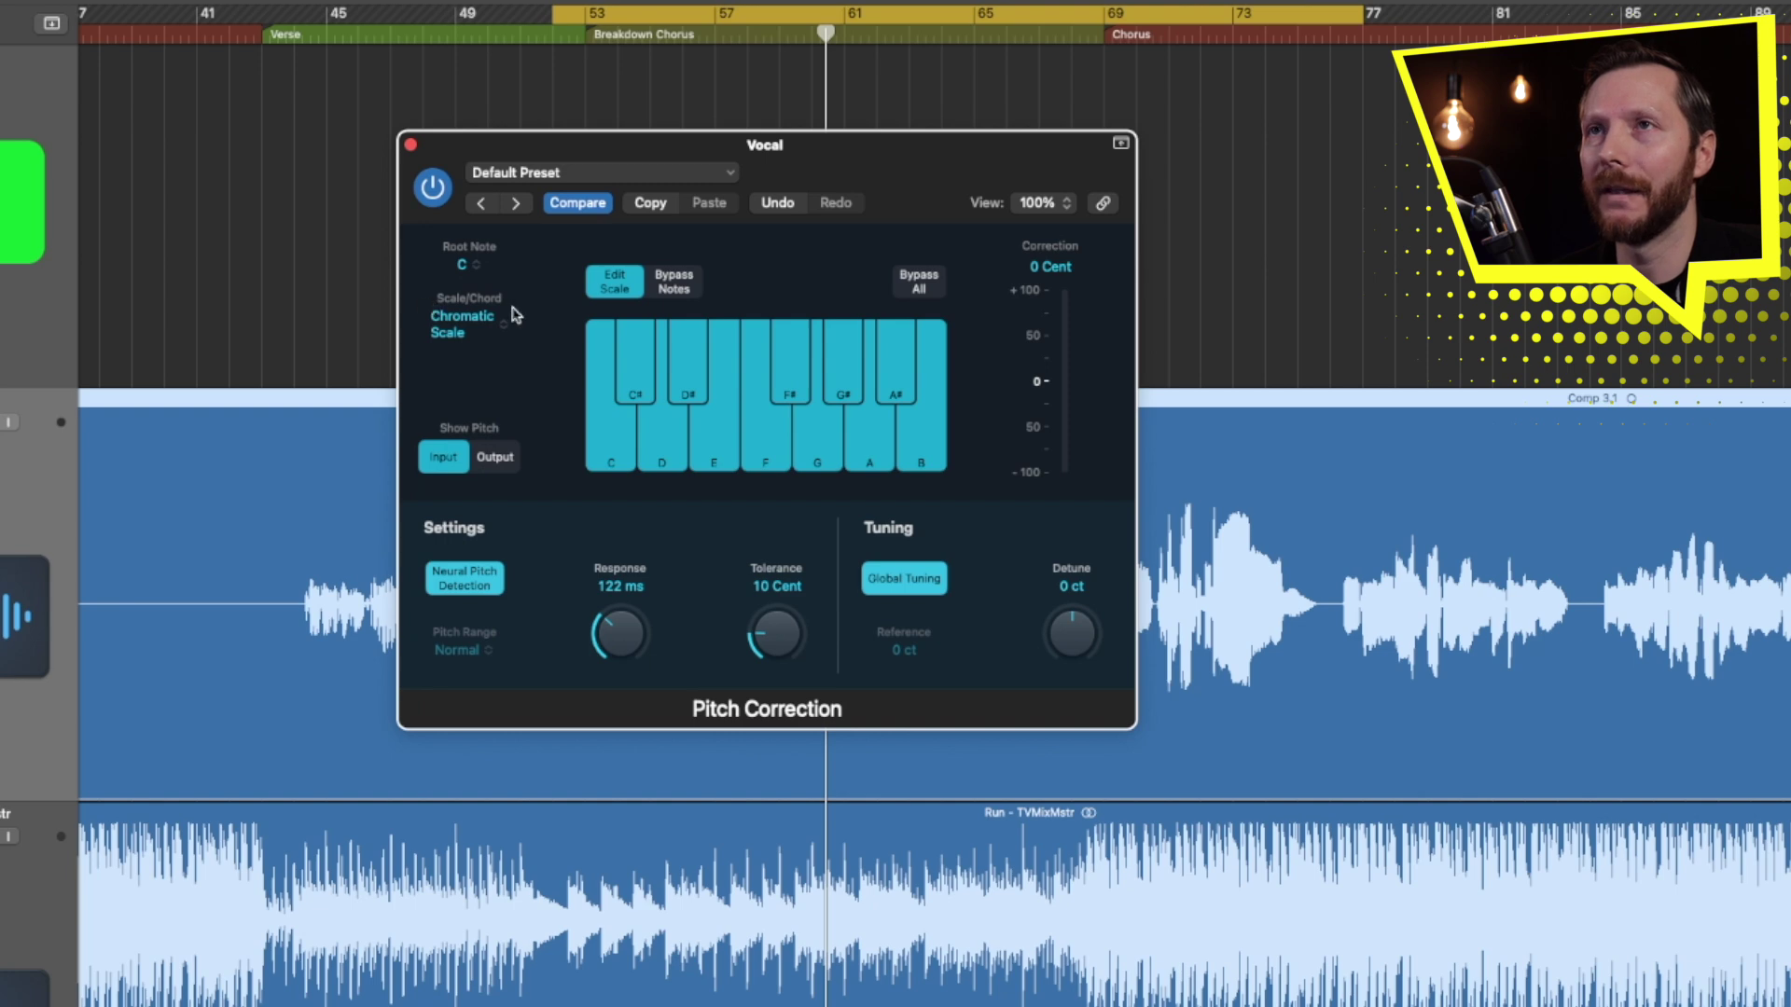
click(478, 329)
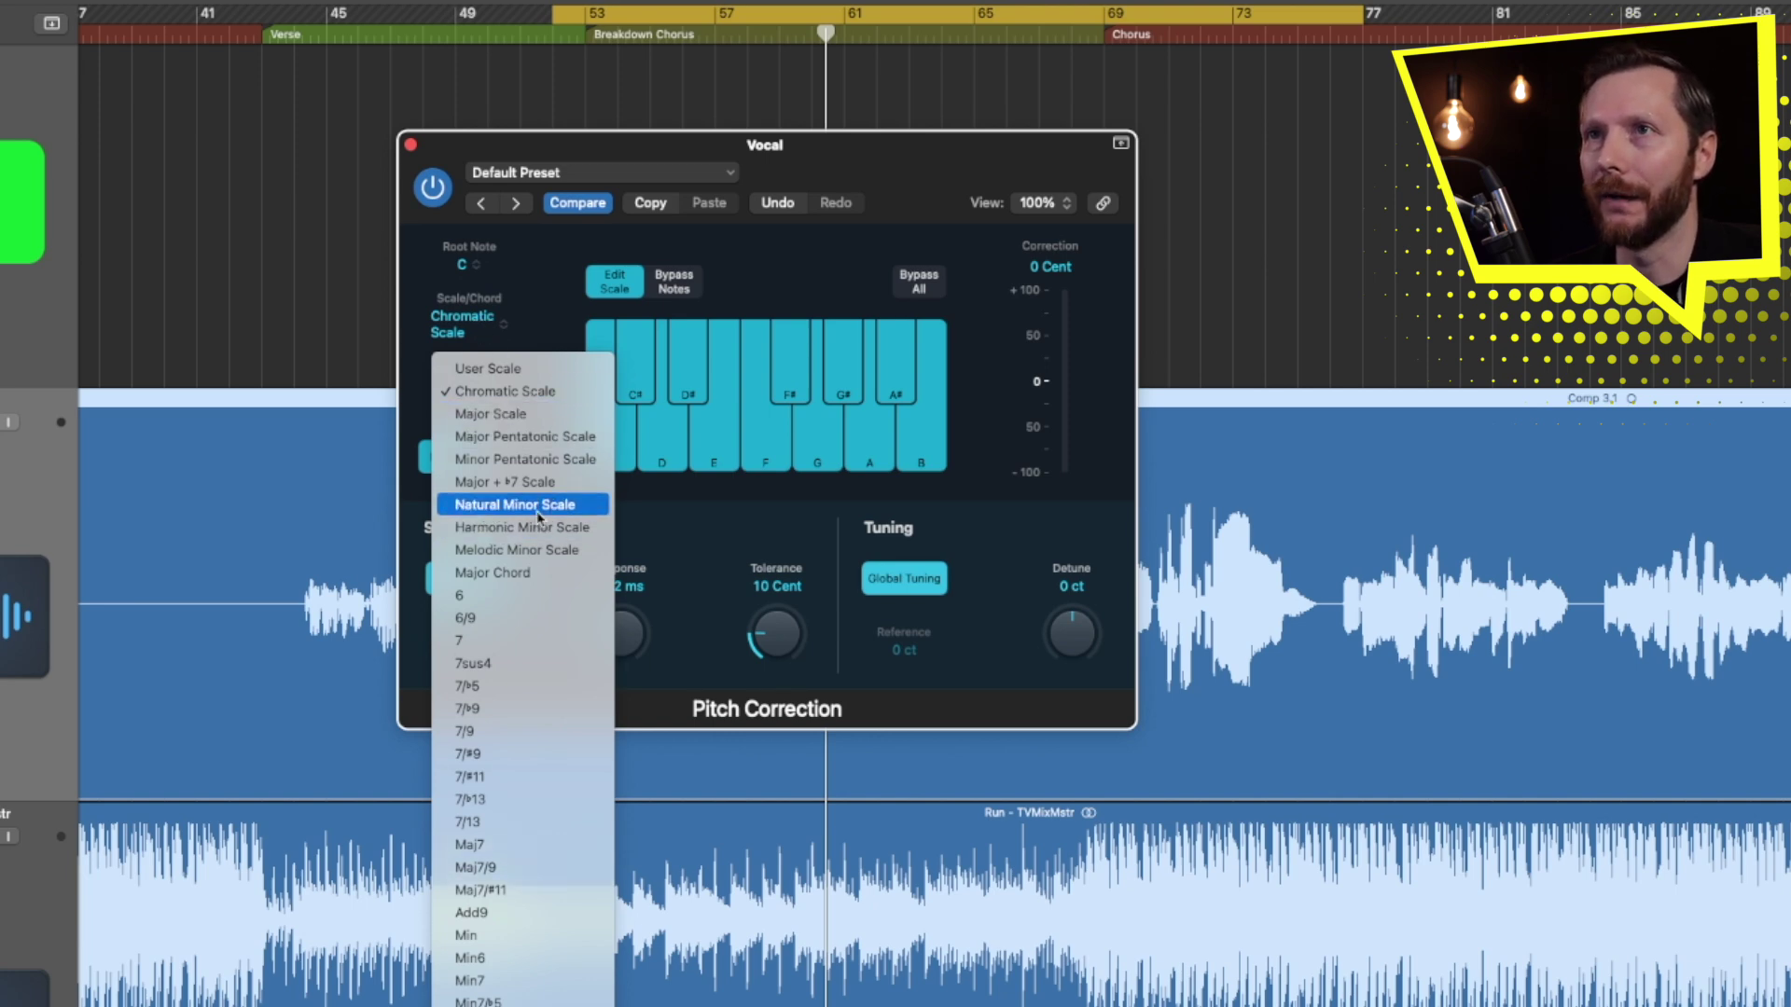
click(571, 513)
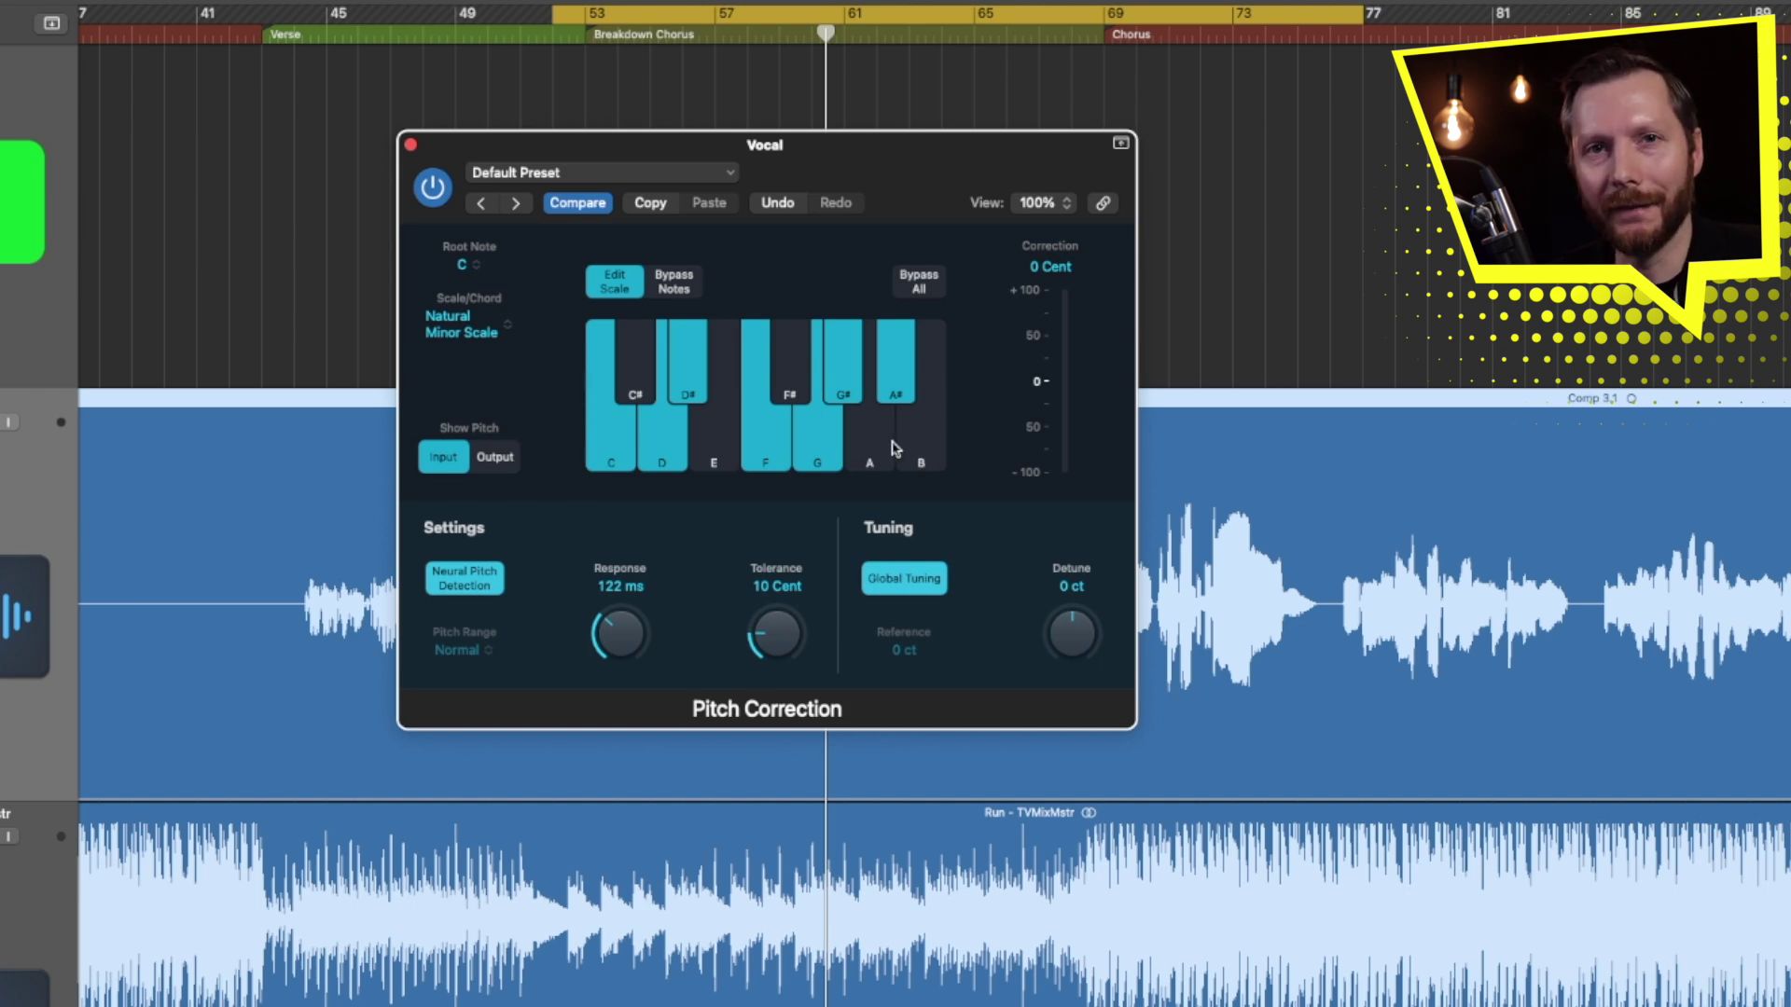
- In Bypass Notes mode, bypass F and G, then restore their correction
click(680, 287)
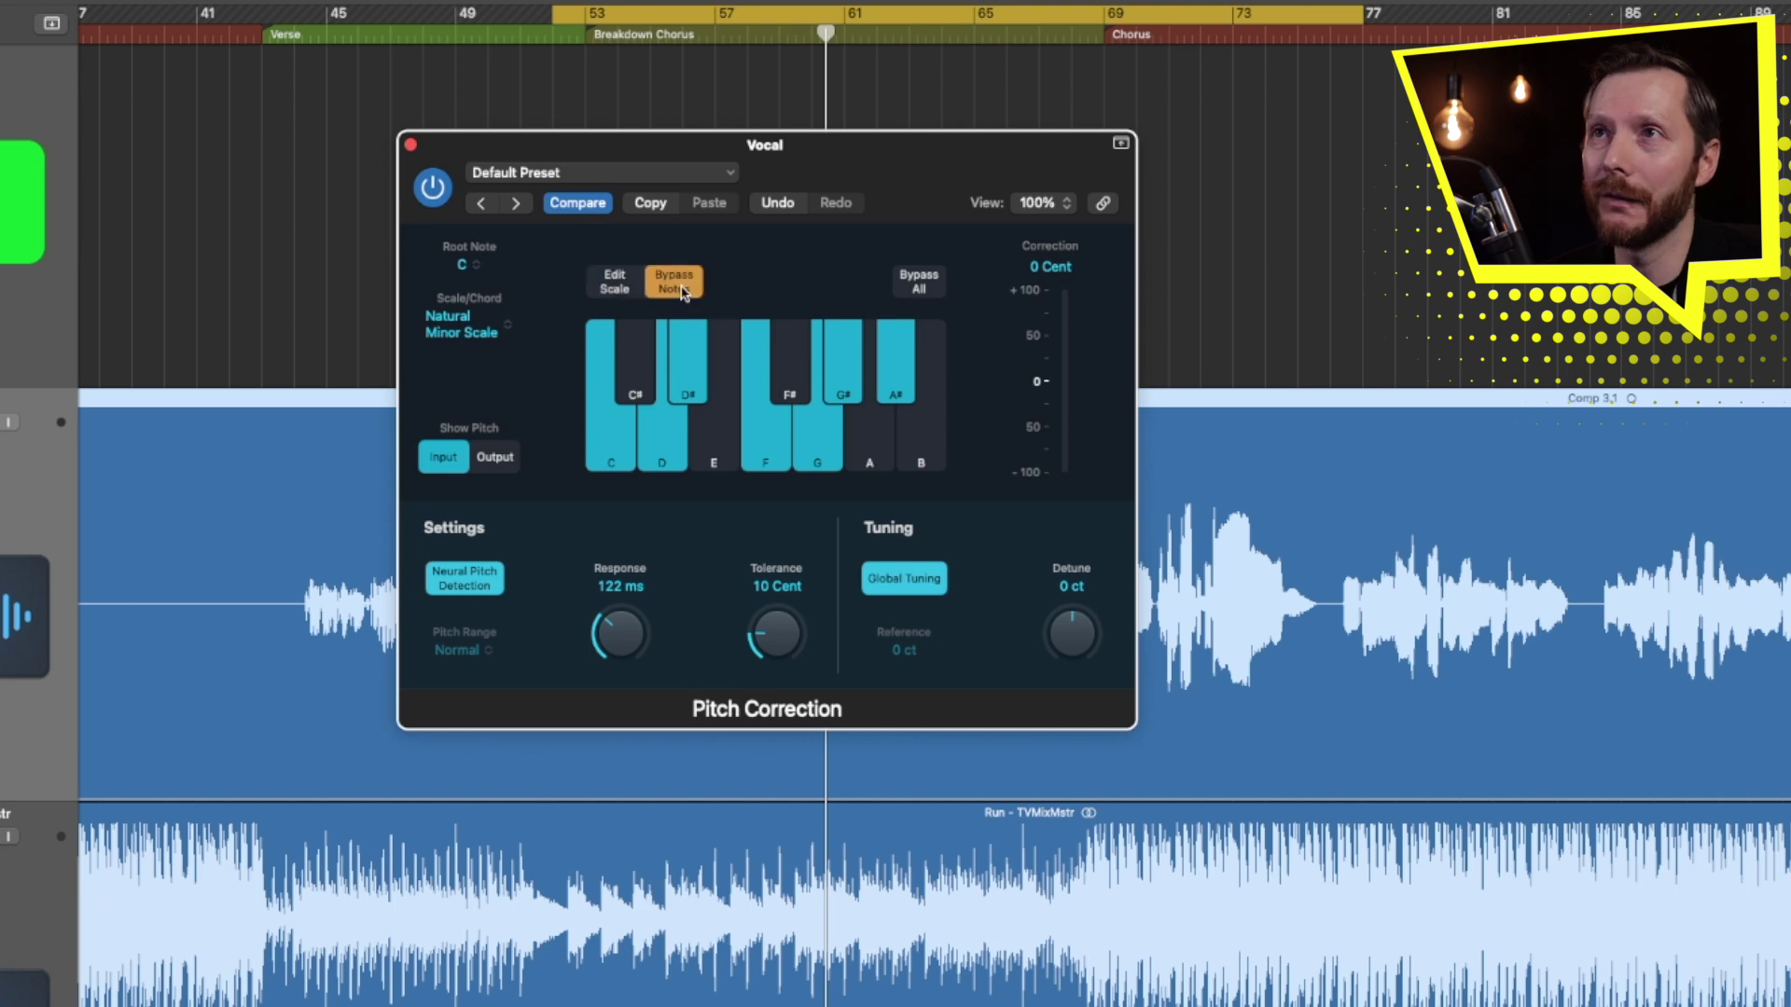
click(776, 457)
click(810, 462)
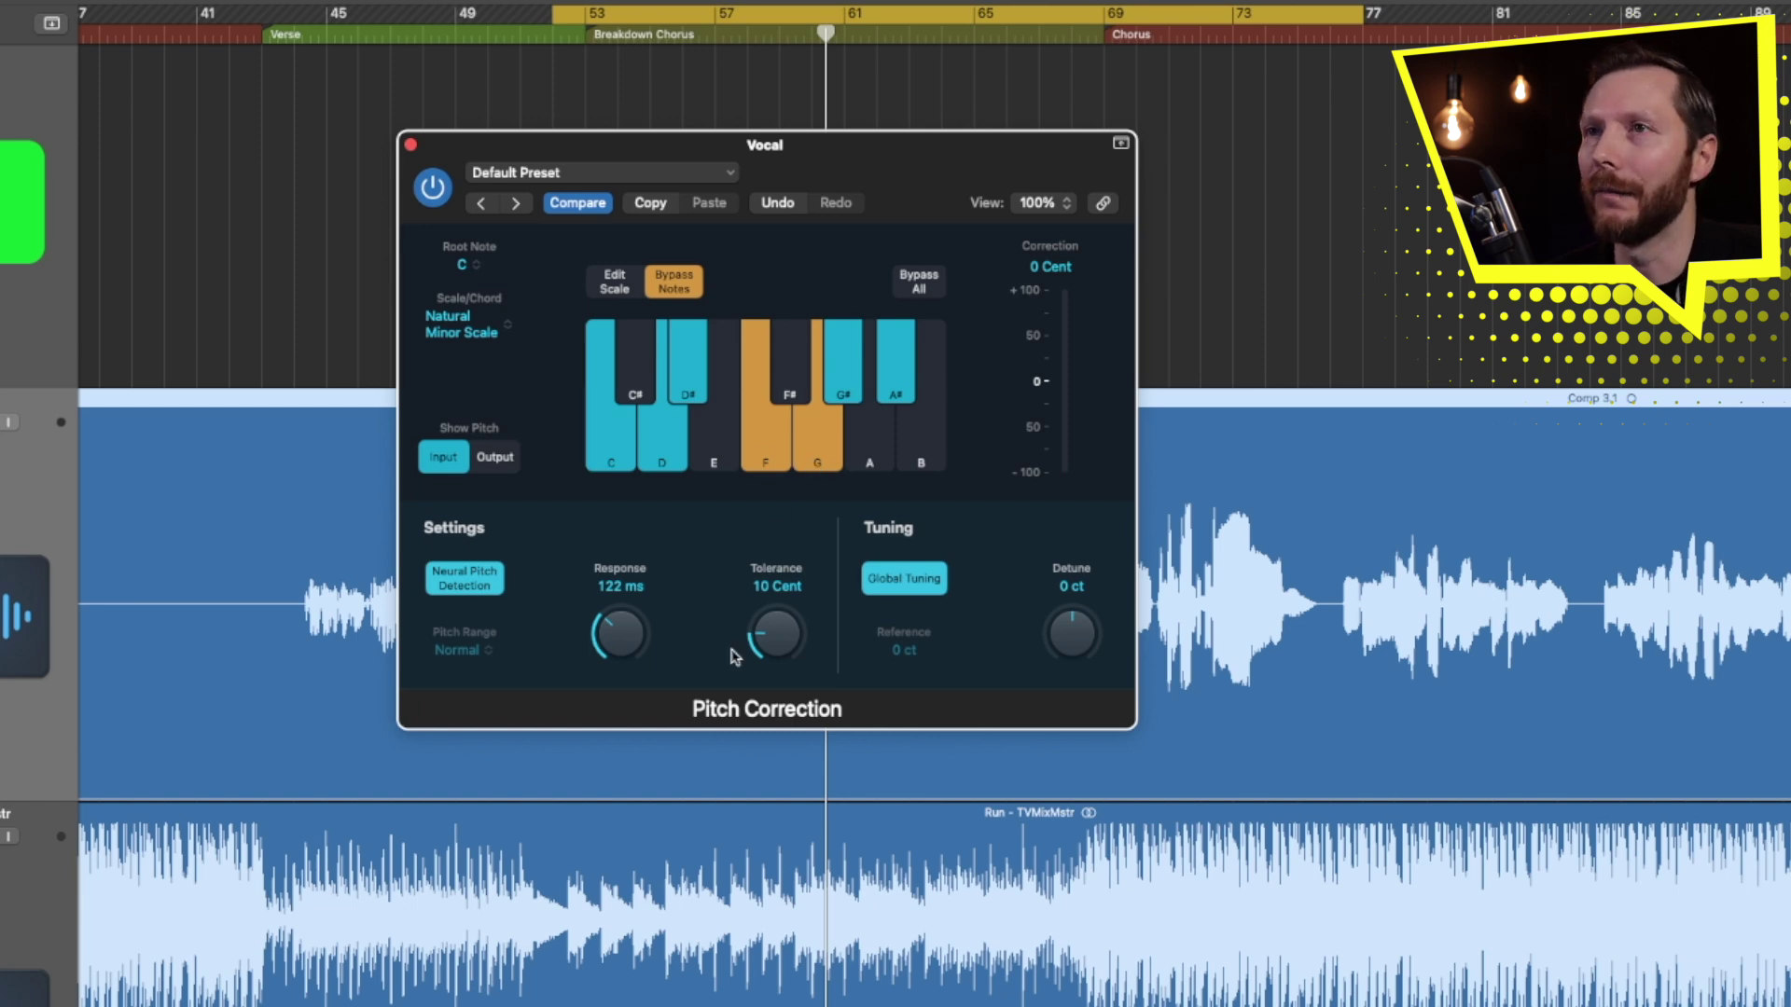
click(769, 458)
click(810, 457)
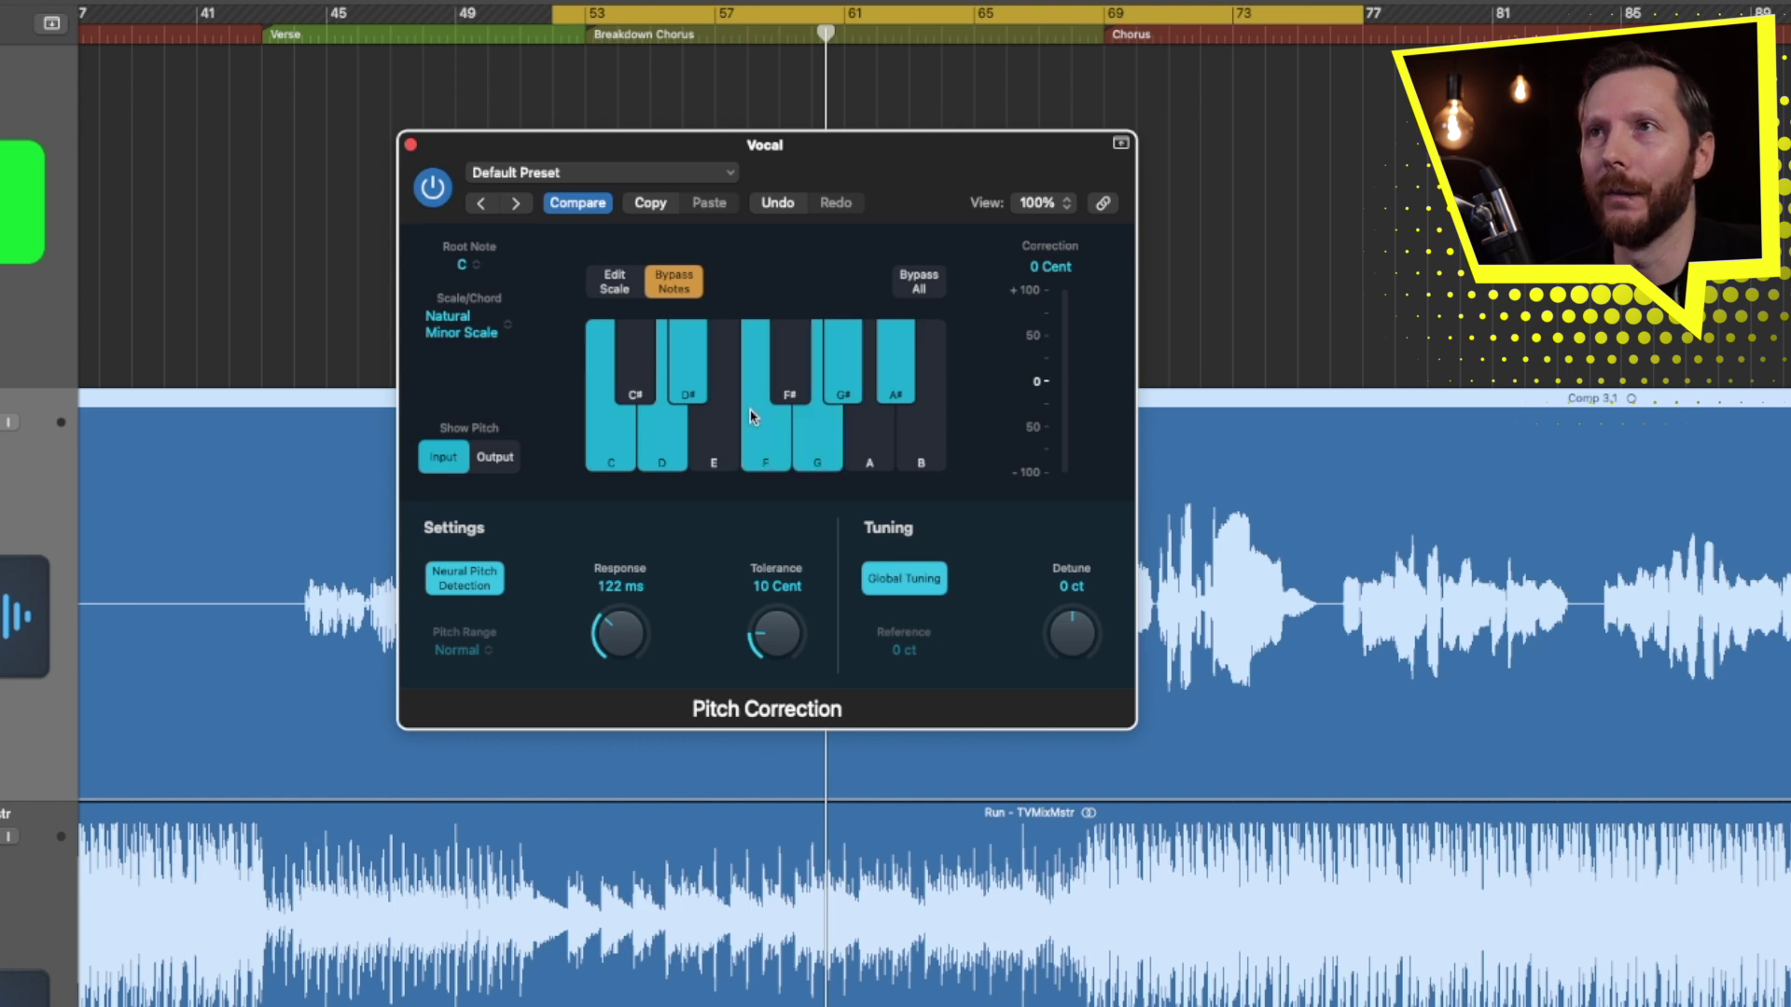
- Back in Edit Scale, remove F and G from the scale
click(621, 290)
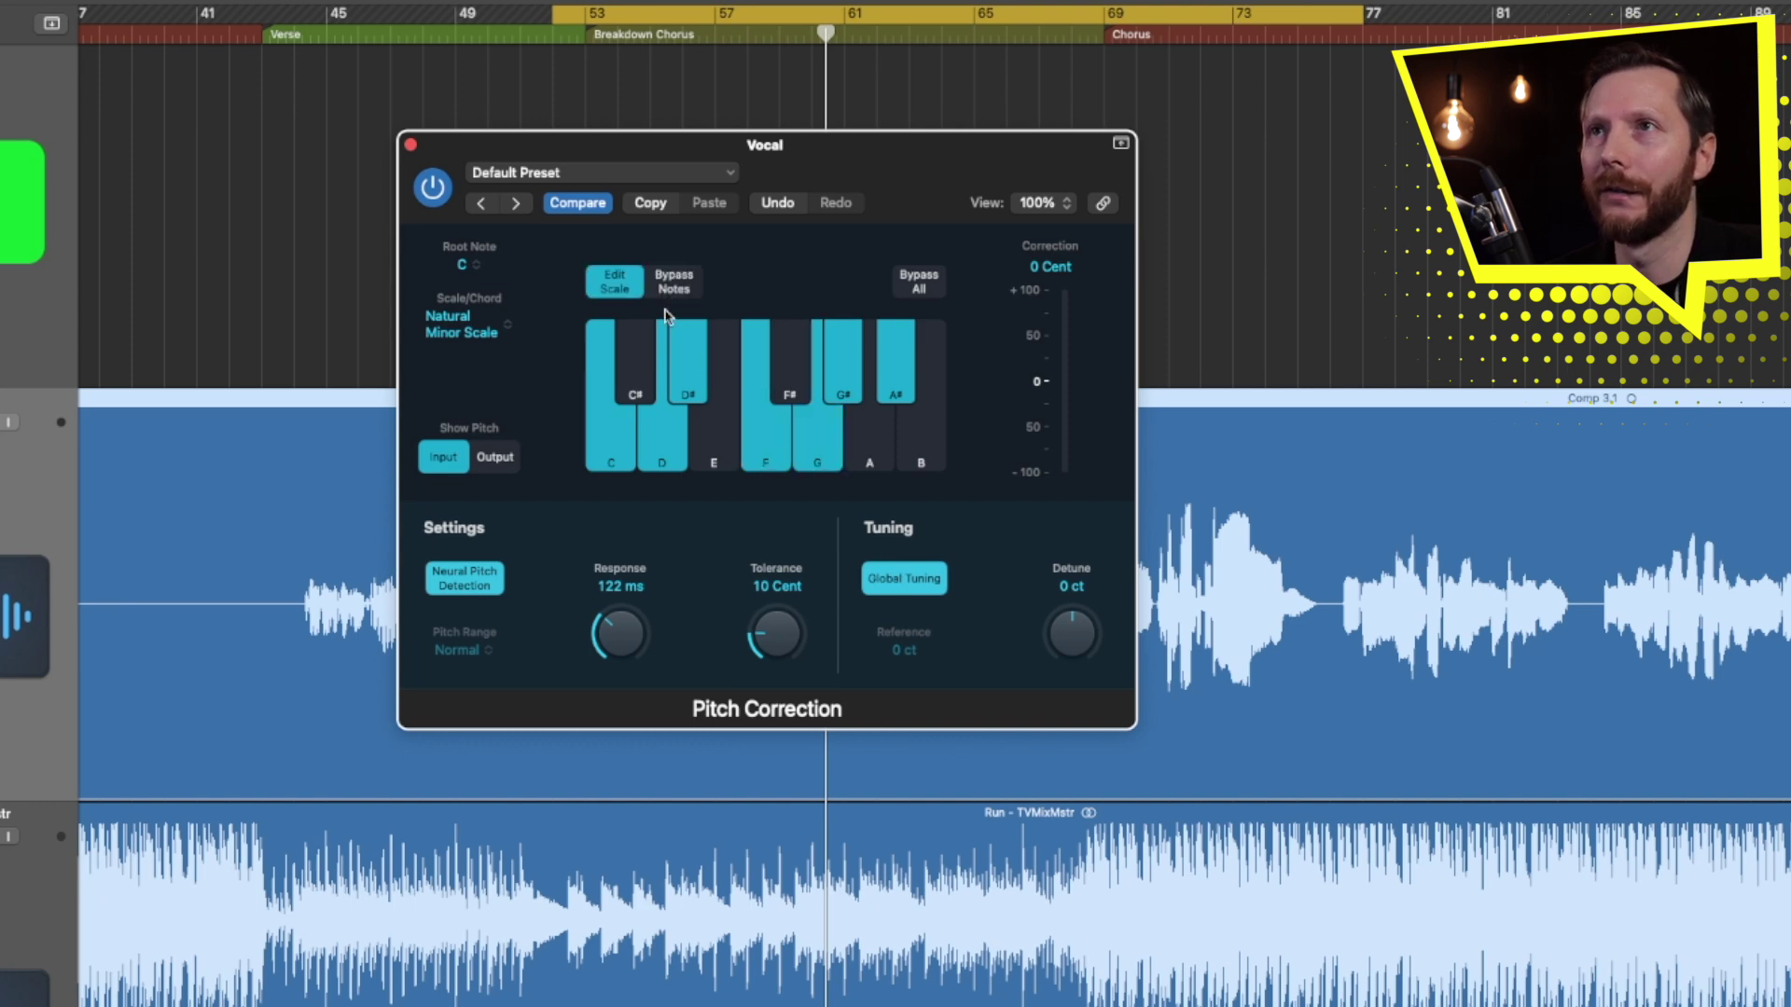
click(776, 451)
click(814, 459)
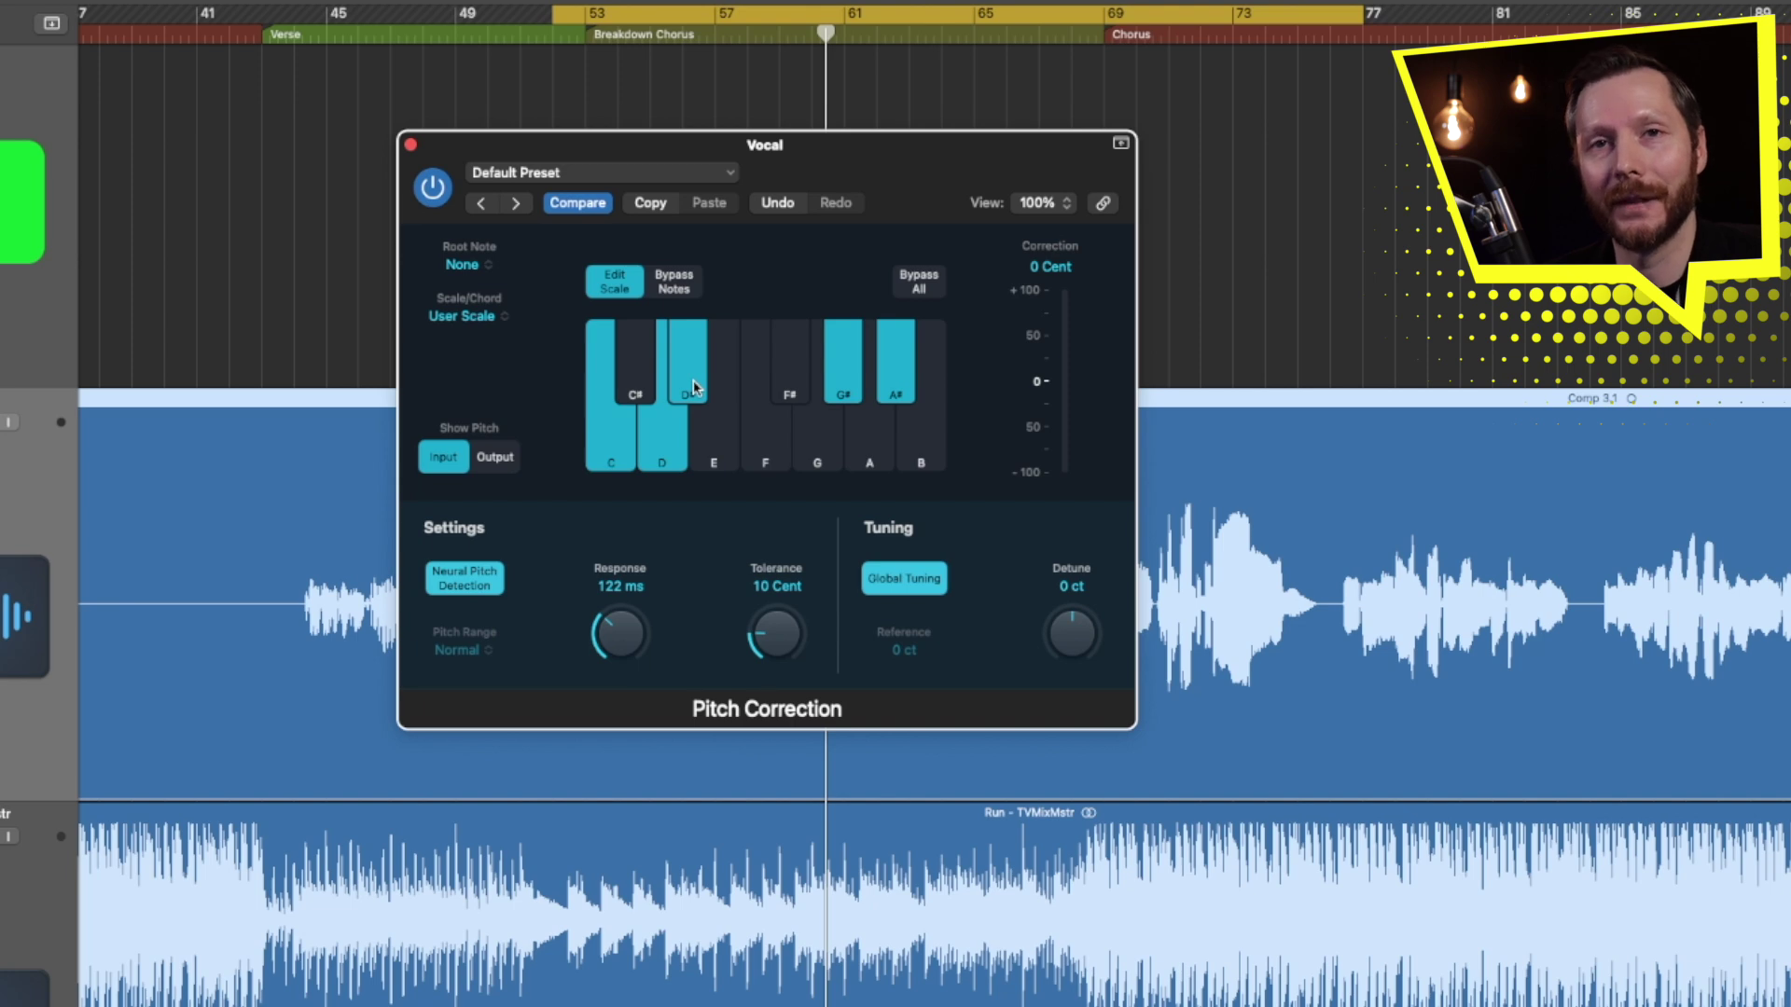
- Re-enable F and G in the user scale and set Show Pitch to Output
drag(772, 451, 817, 451)
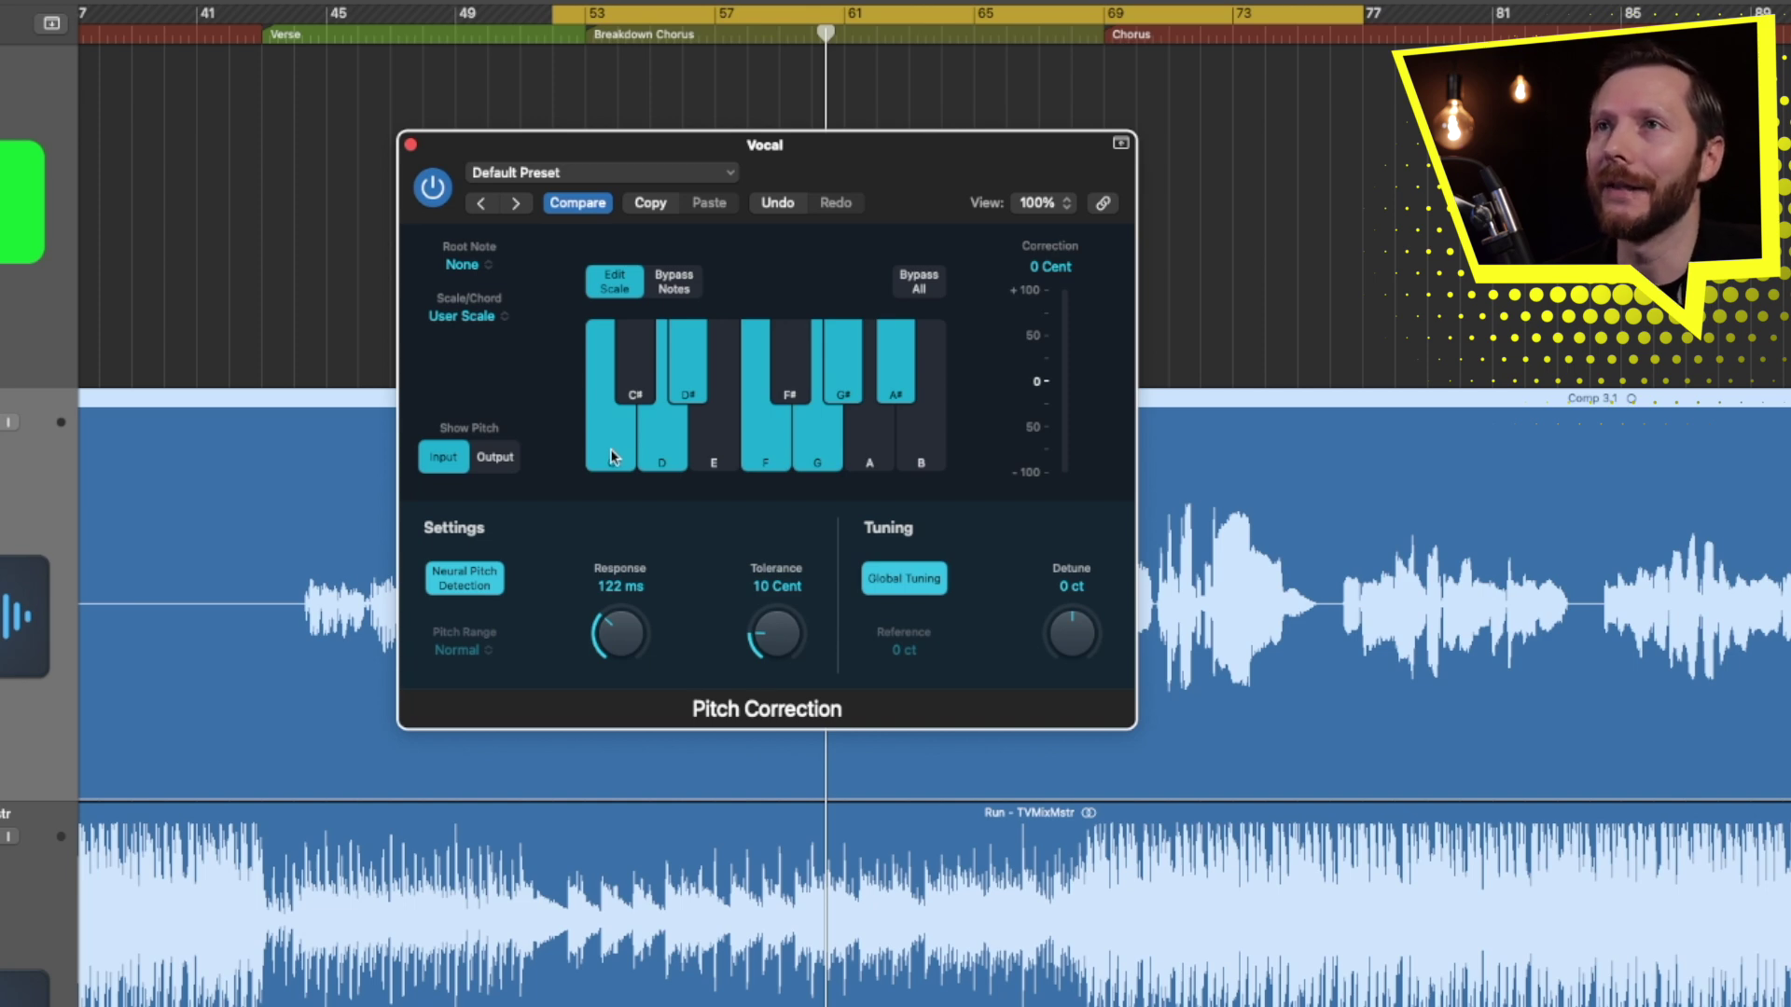
click(507, 461)
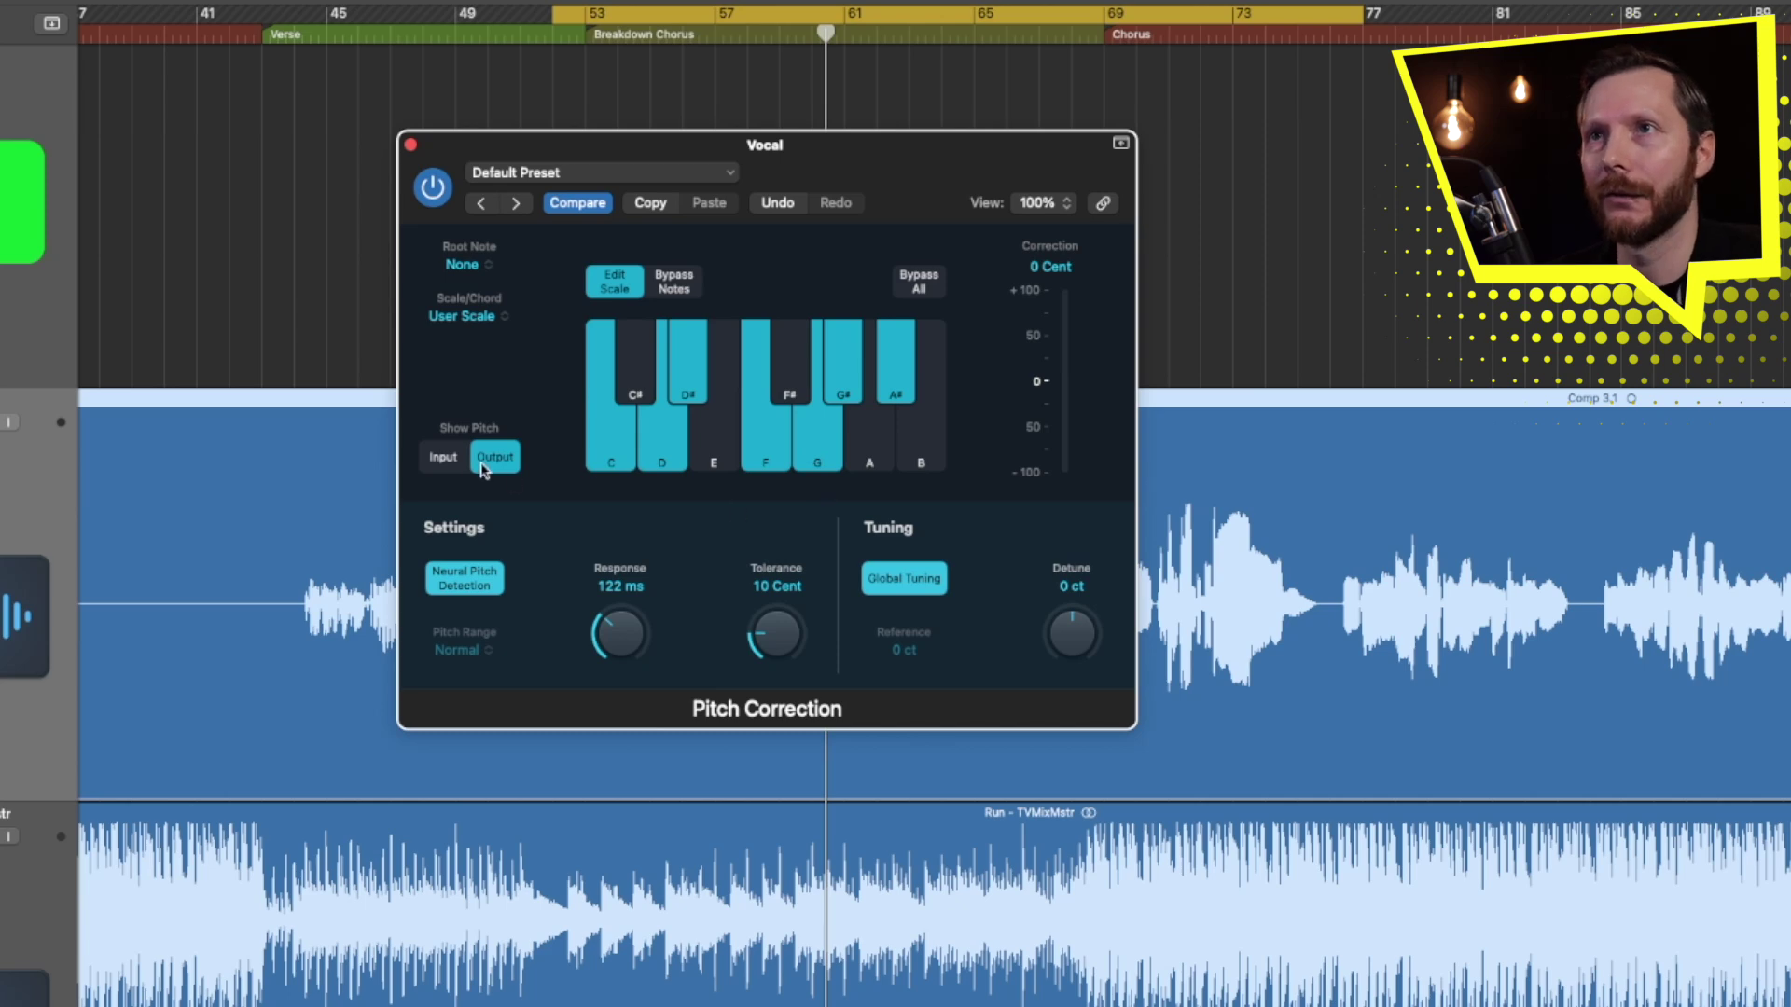
click(442, 463)
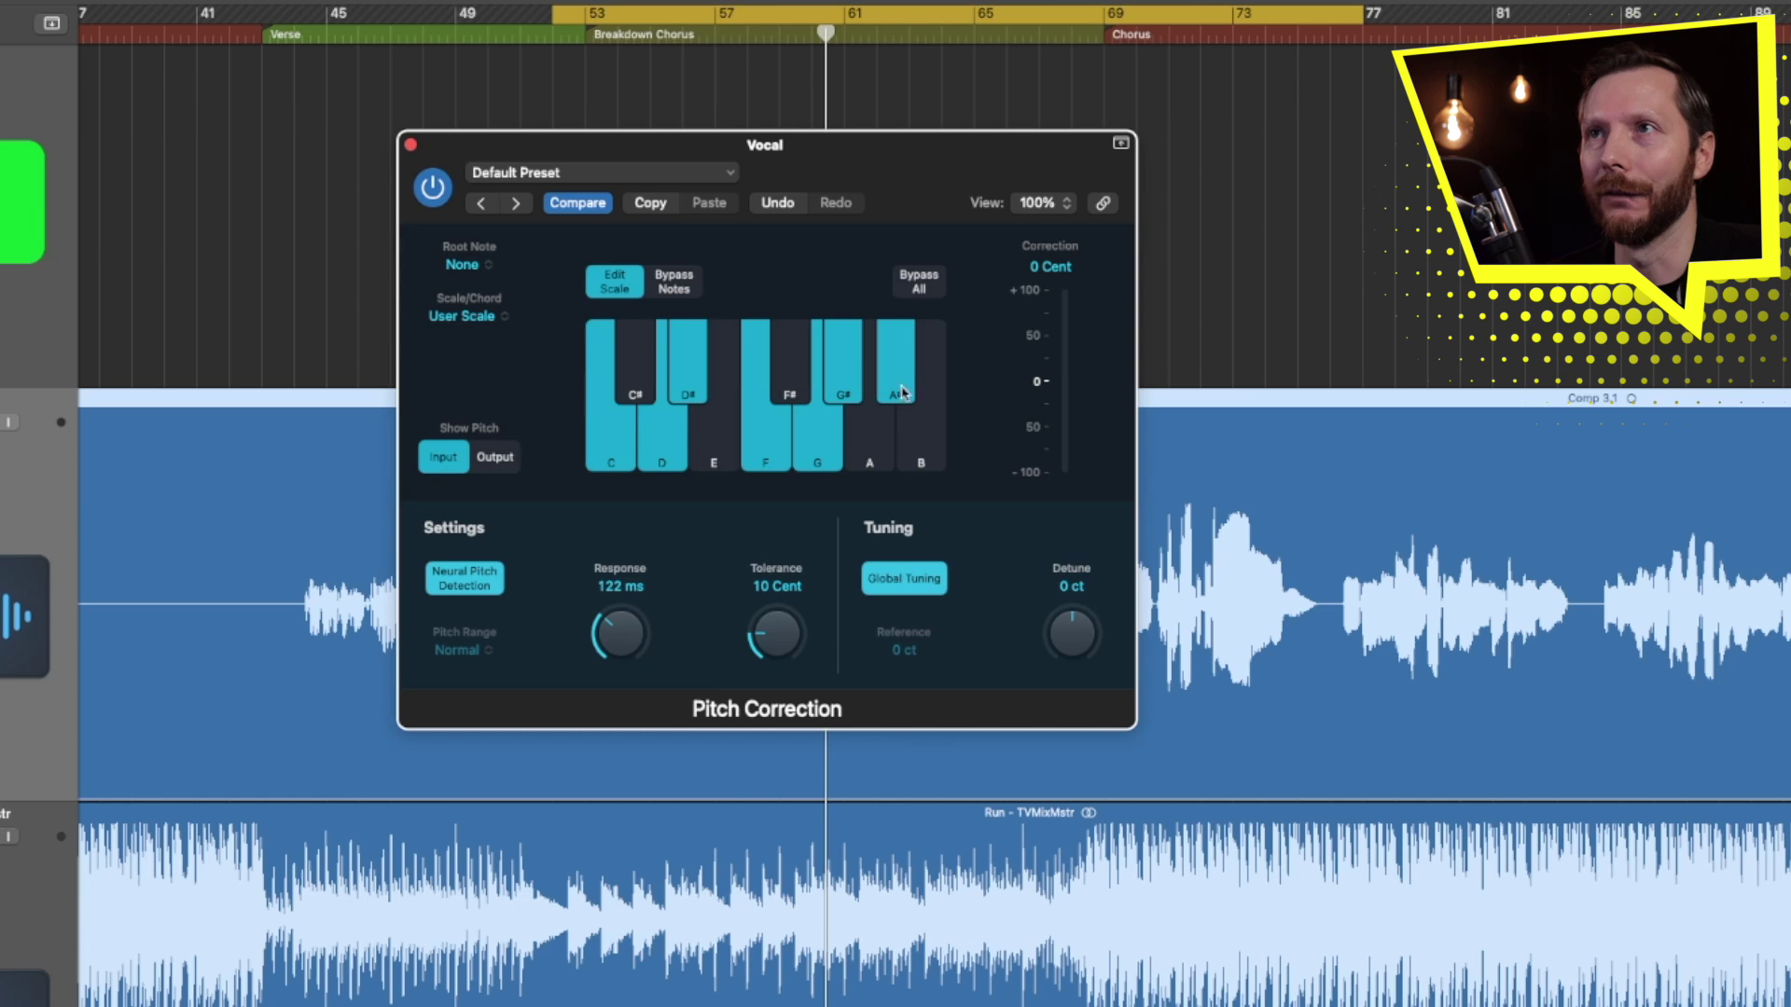
key(space)
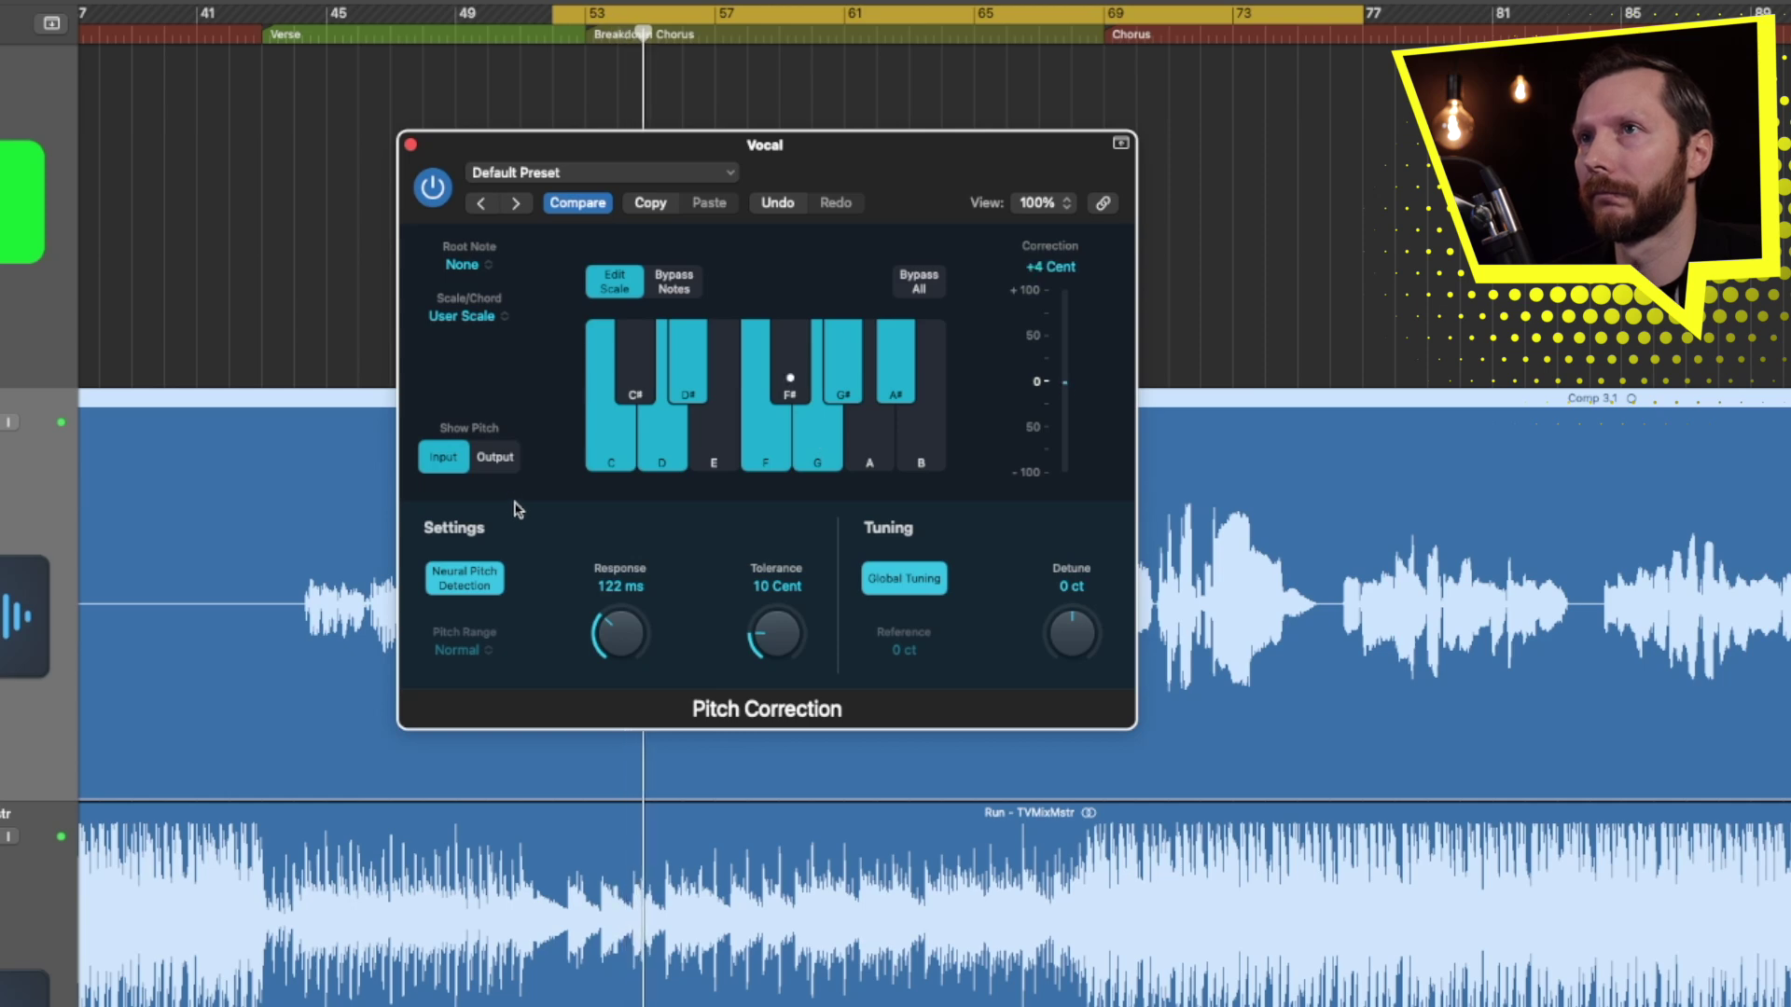
click(504, 457)
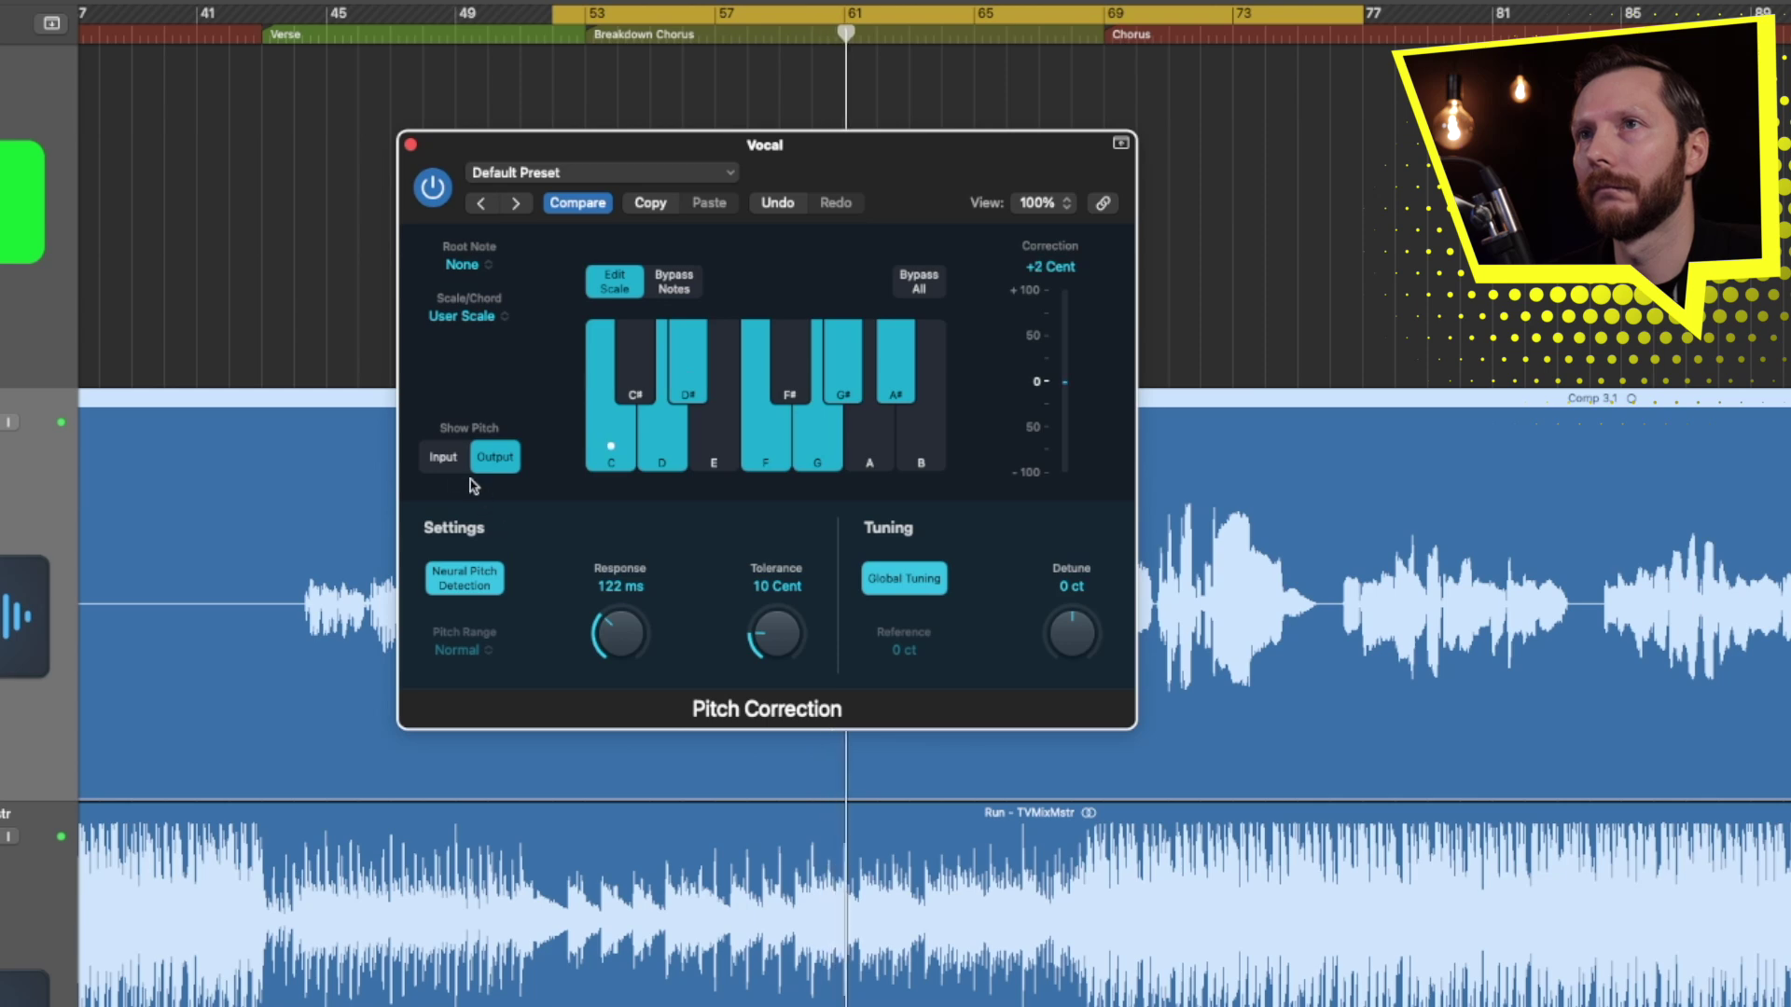
click(443, 457)
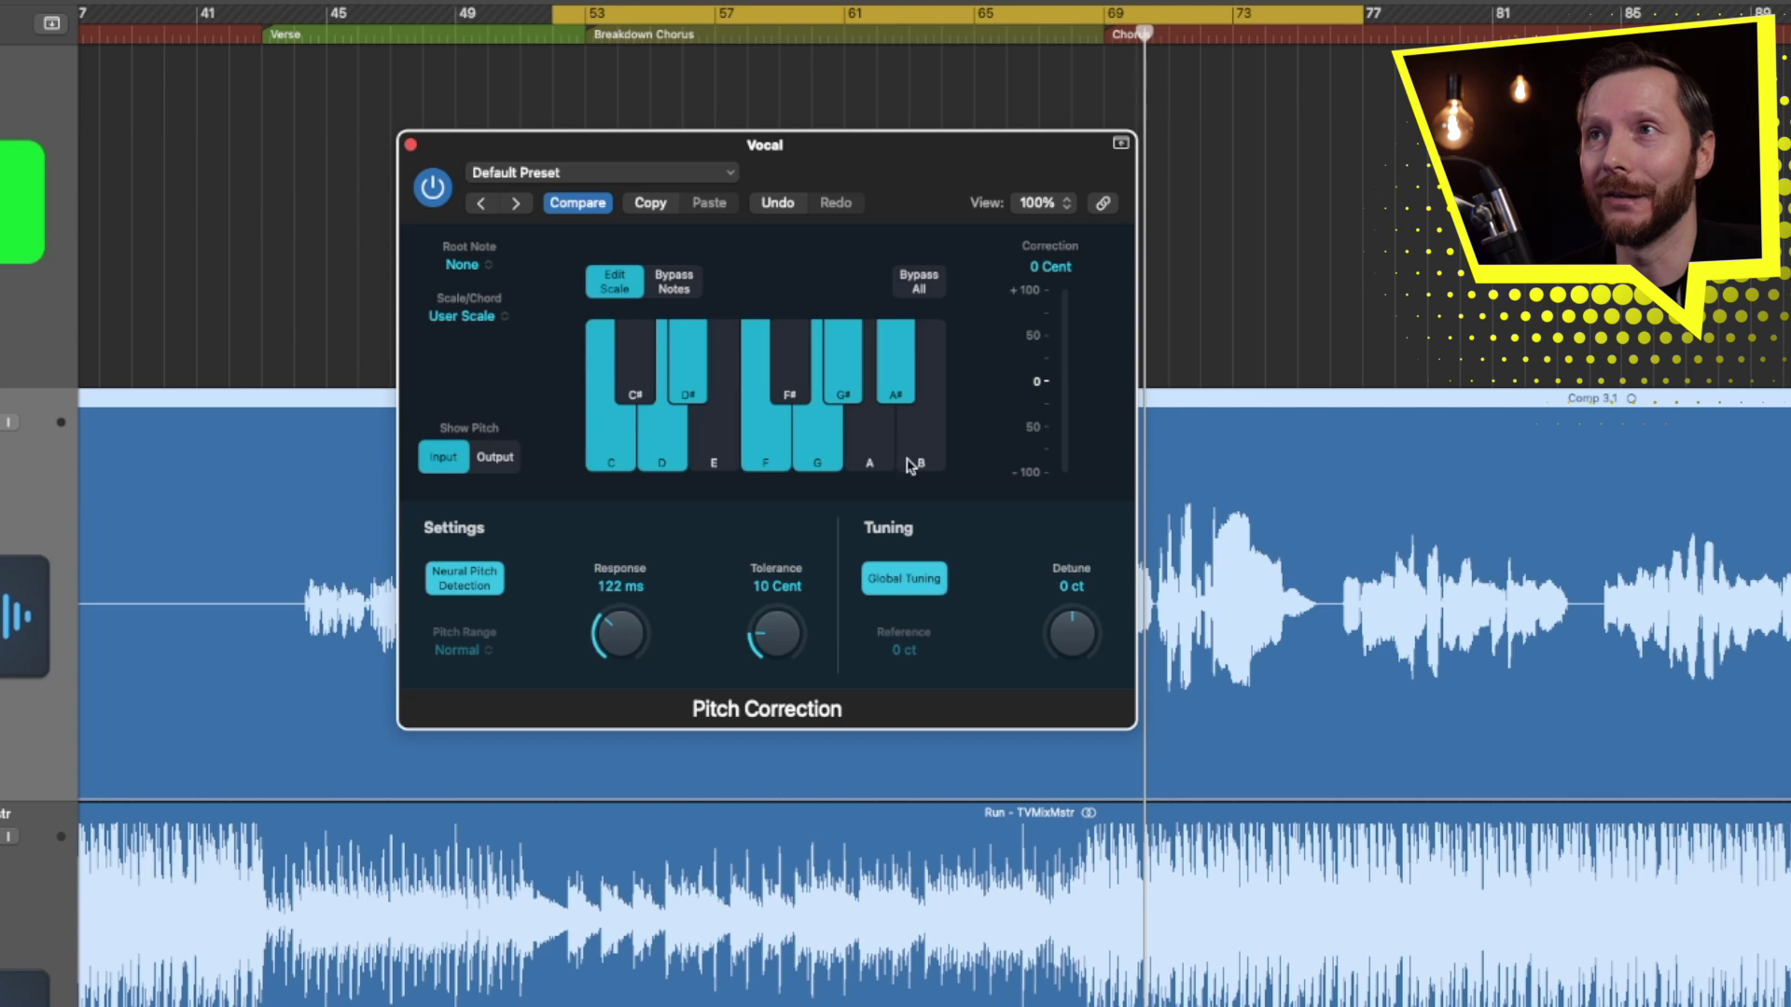
click(502, 458)
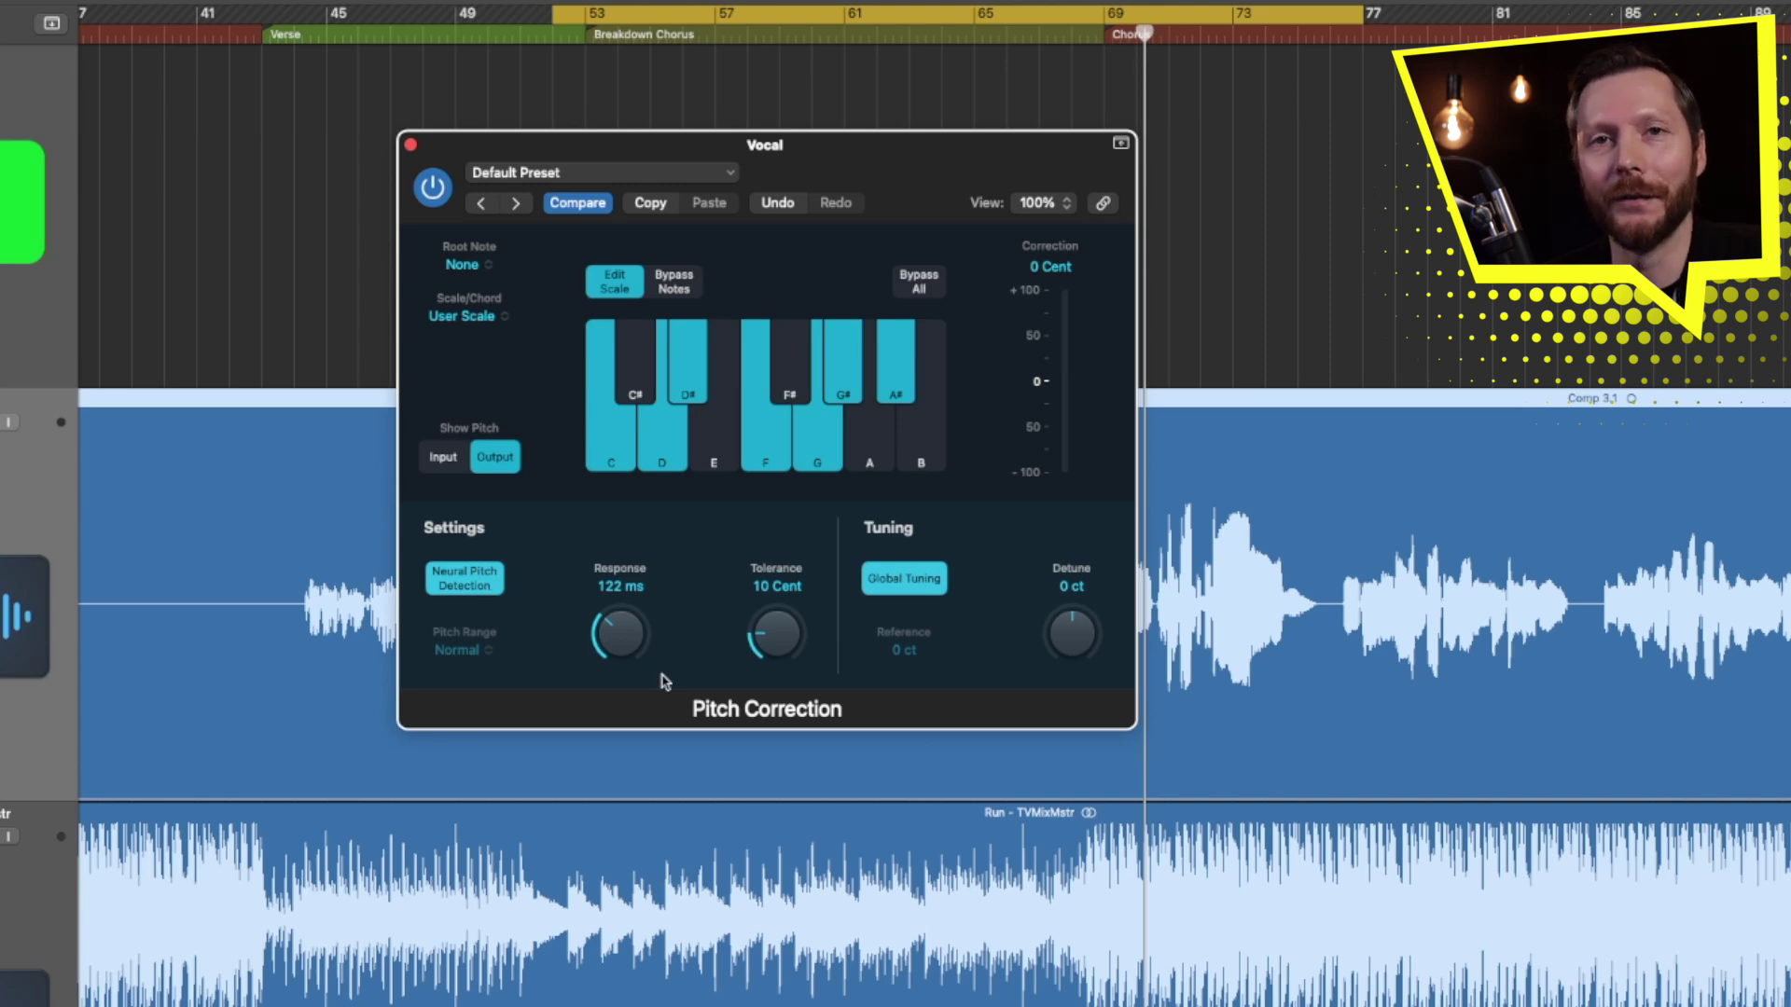
- Set Pitch Range to Low, toggling Neural Pitch Detection off and back on
click(473, 587)
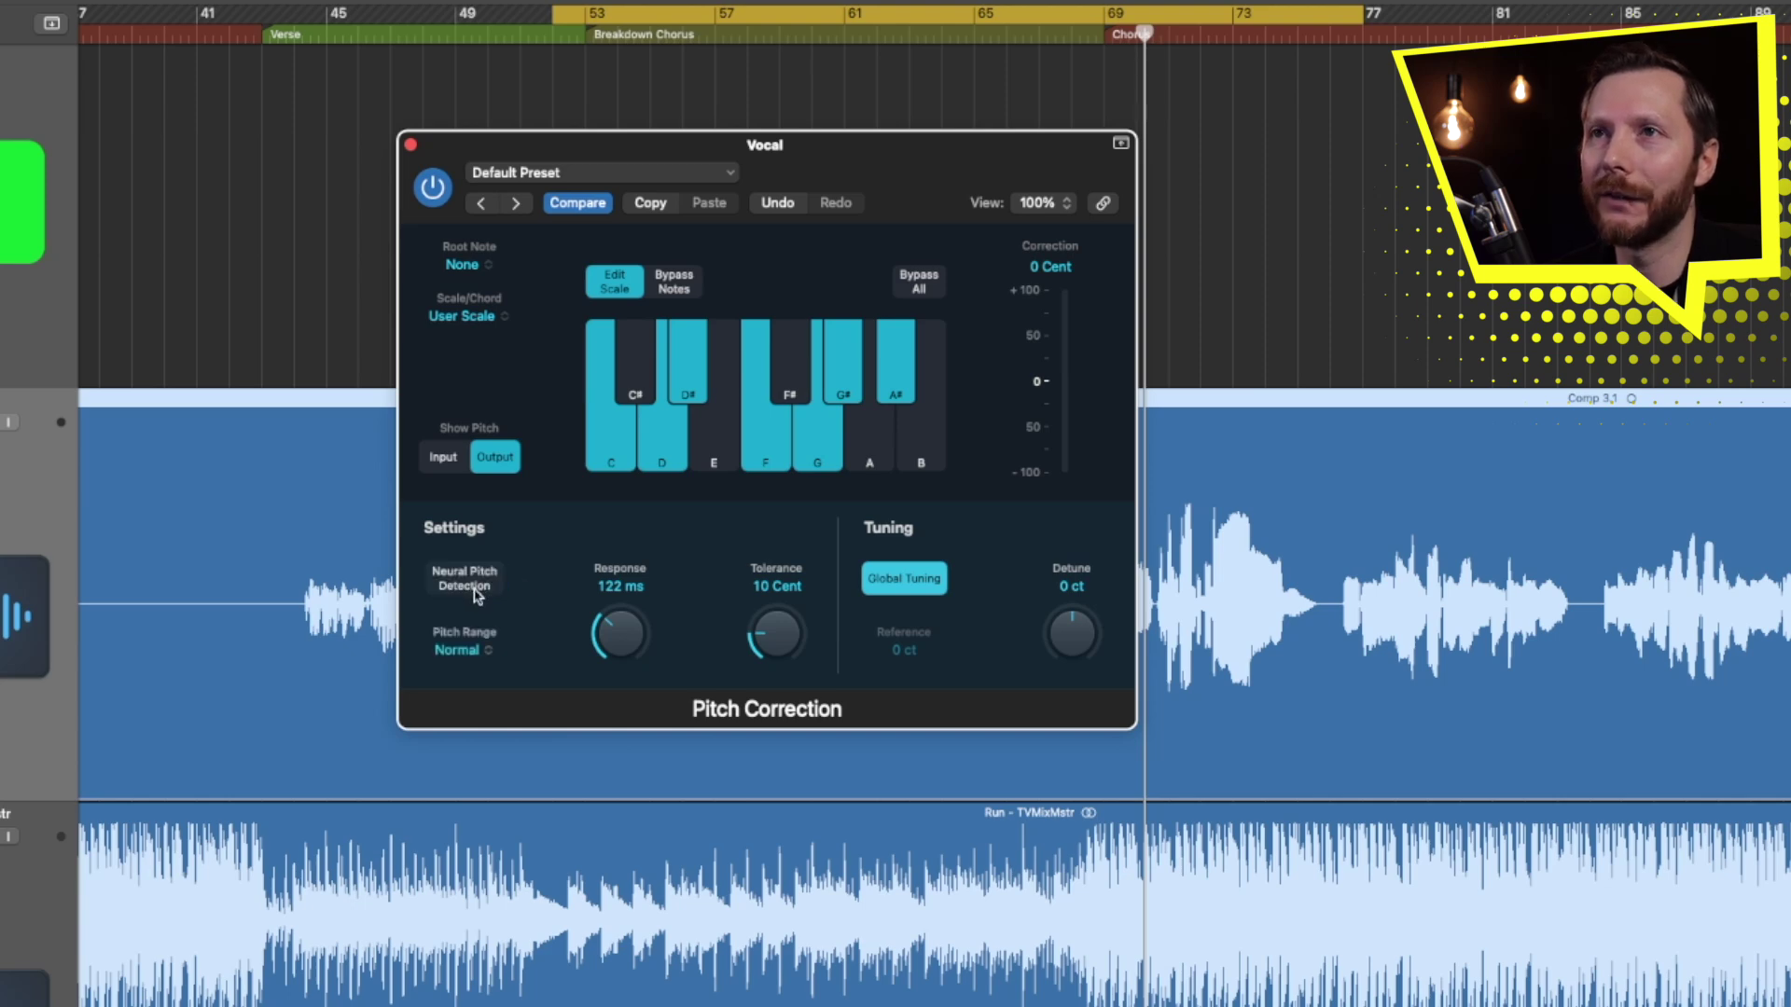
click(471, 653)
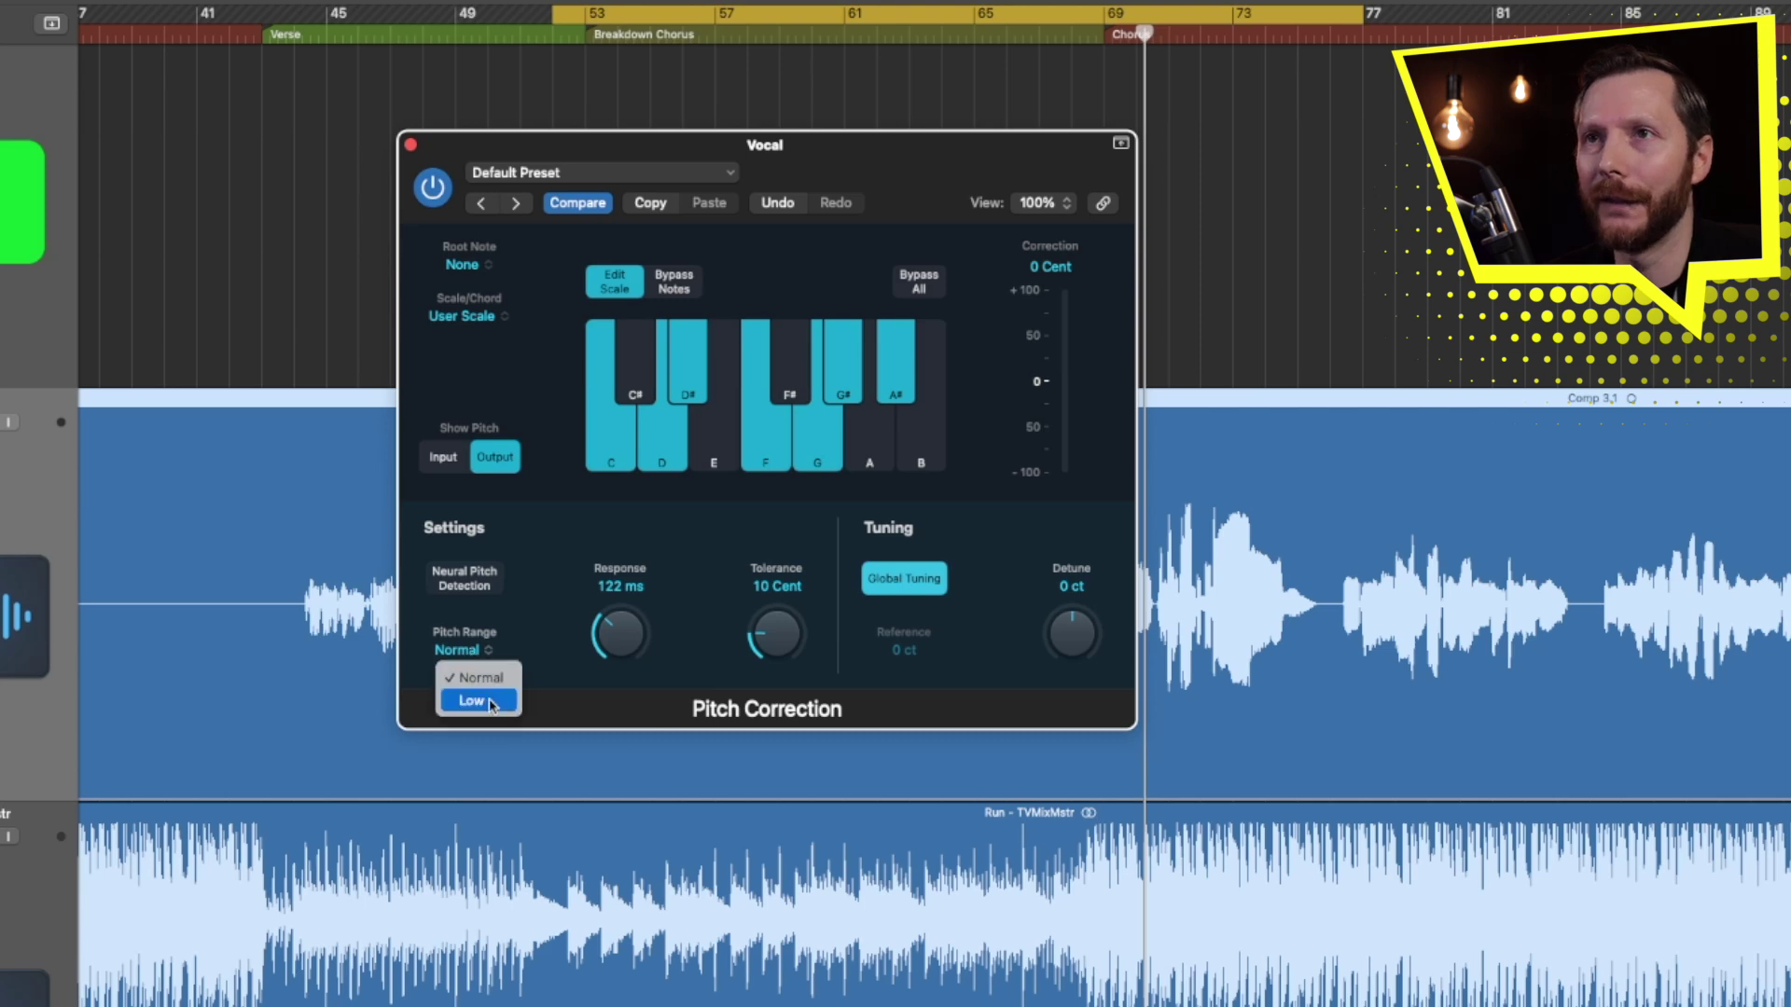
click(490, 701)
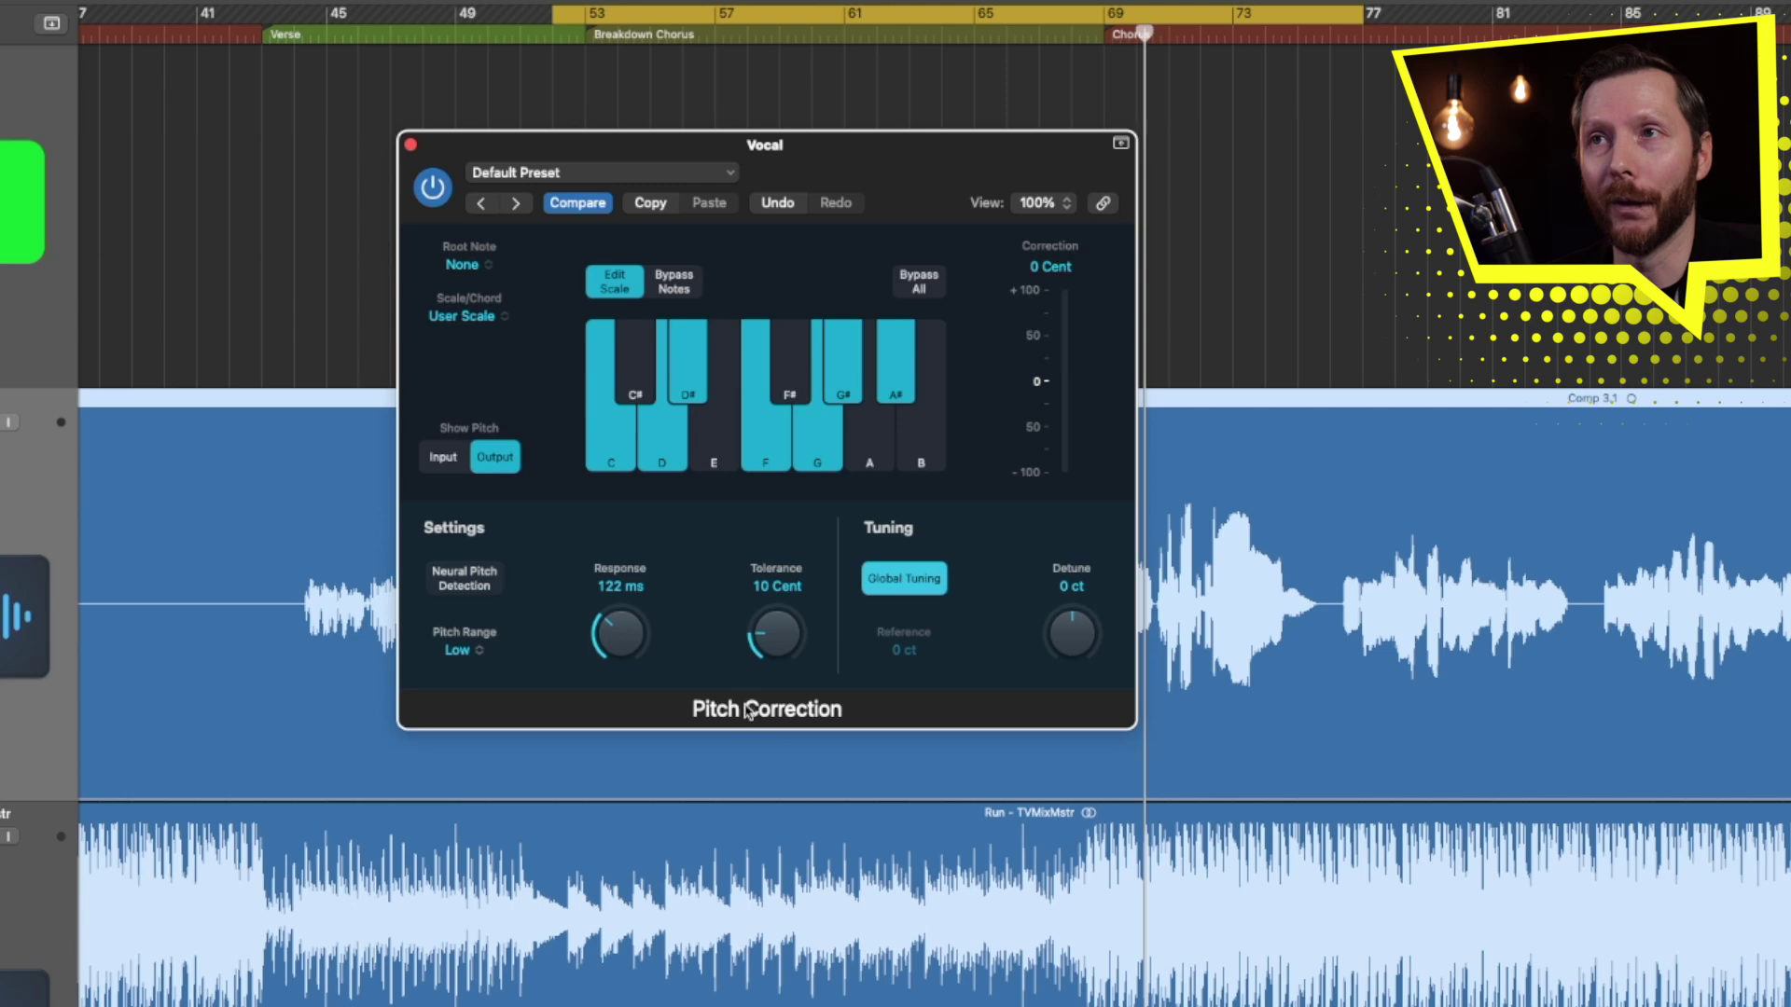
click(479, 581)
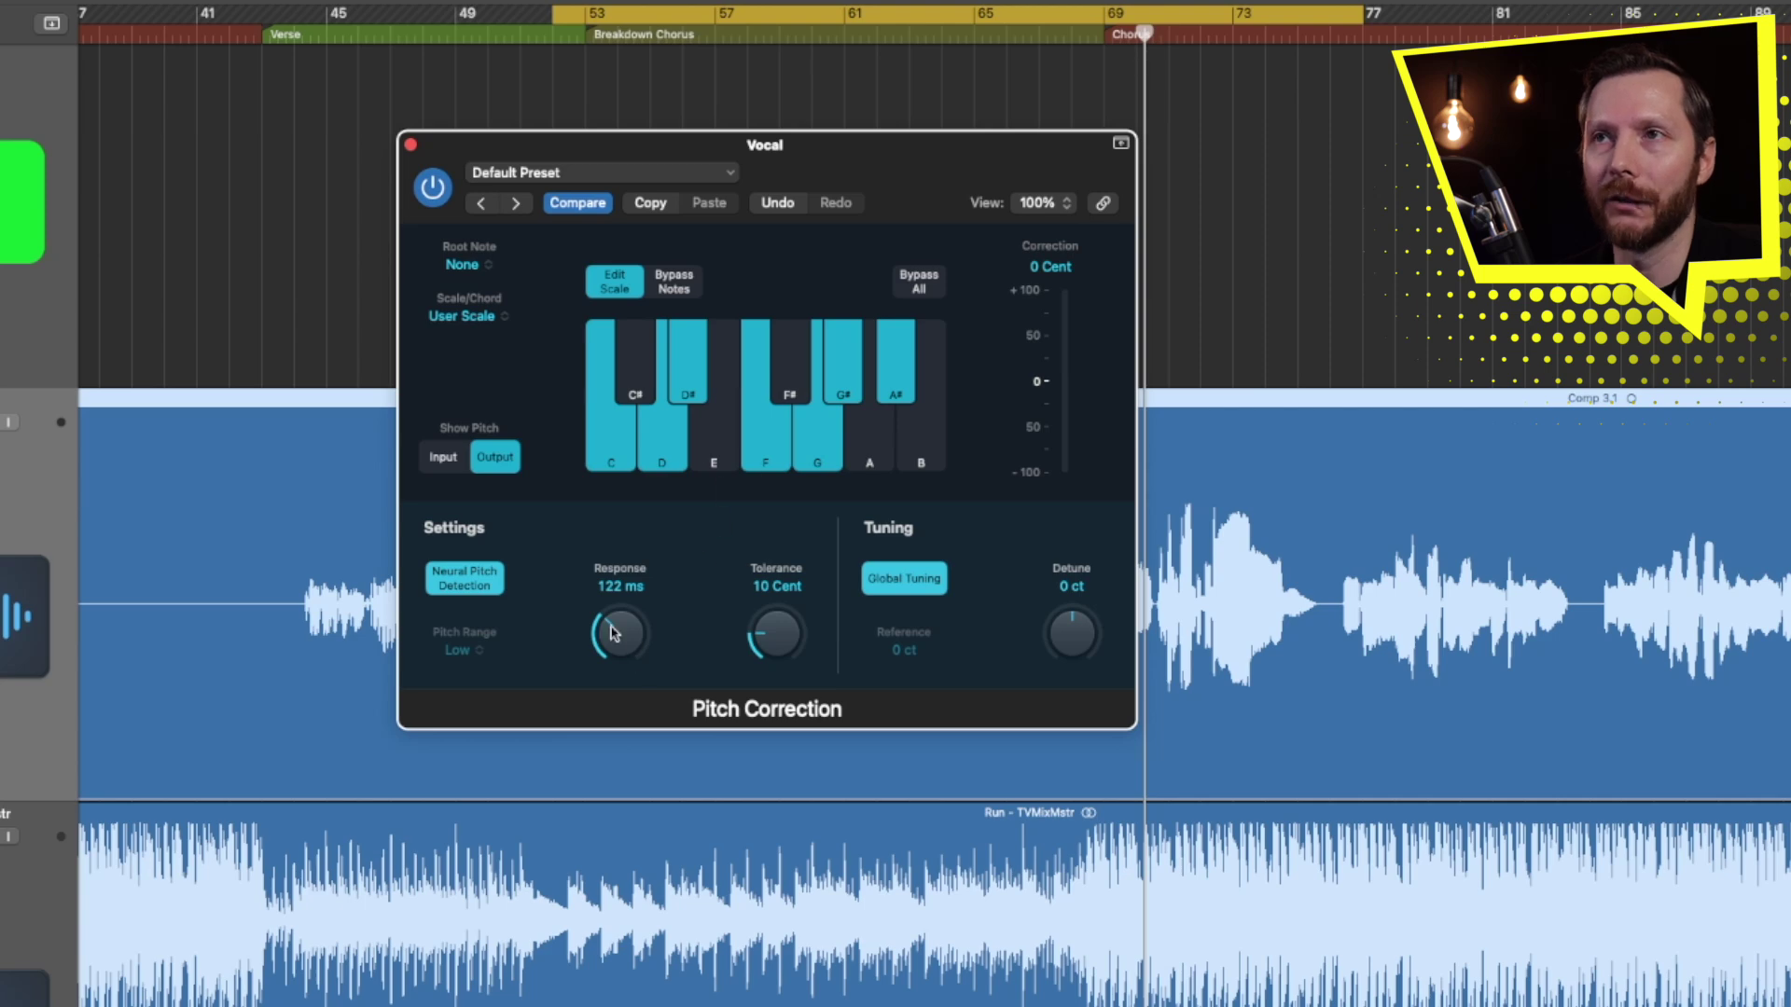
- Try 0 ms and 320 ms Response during playback, then settle on 84.0 ms
drag(611, 627, 619, 784)
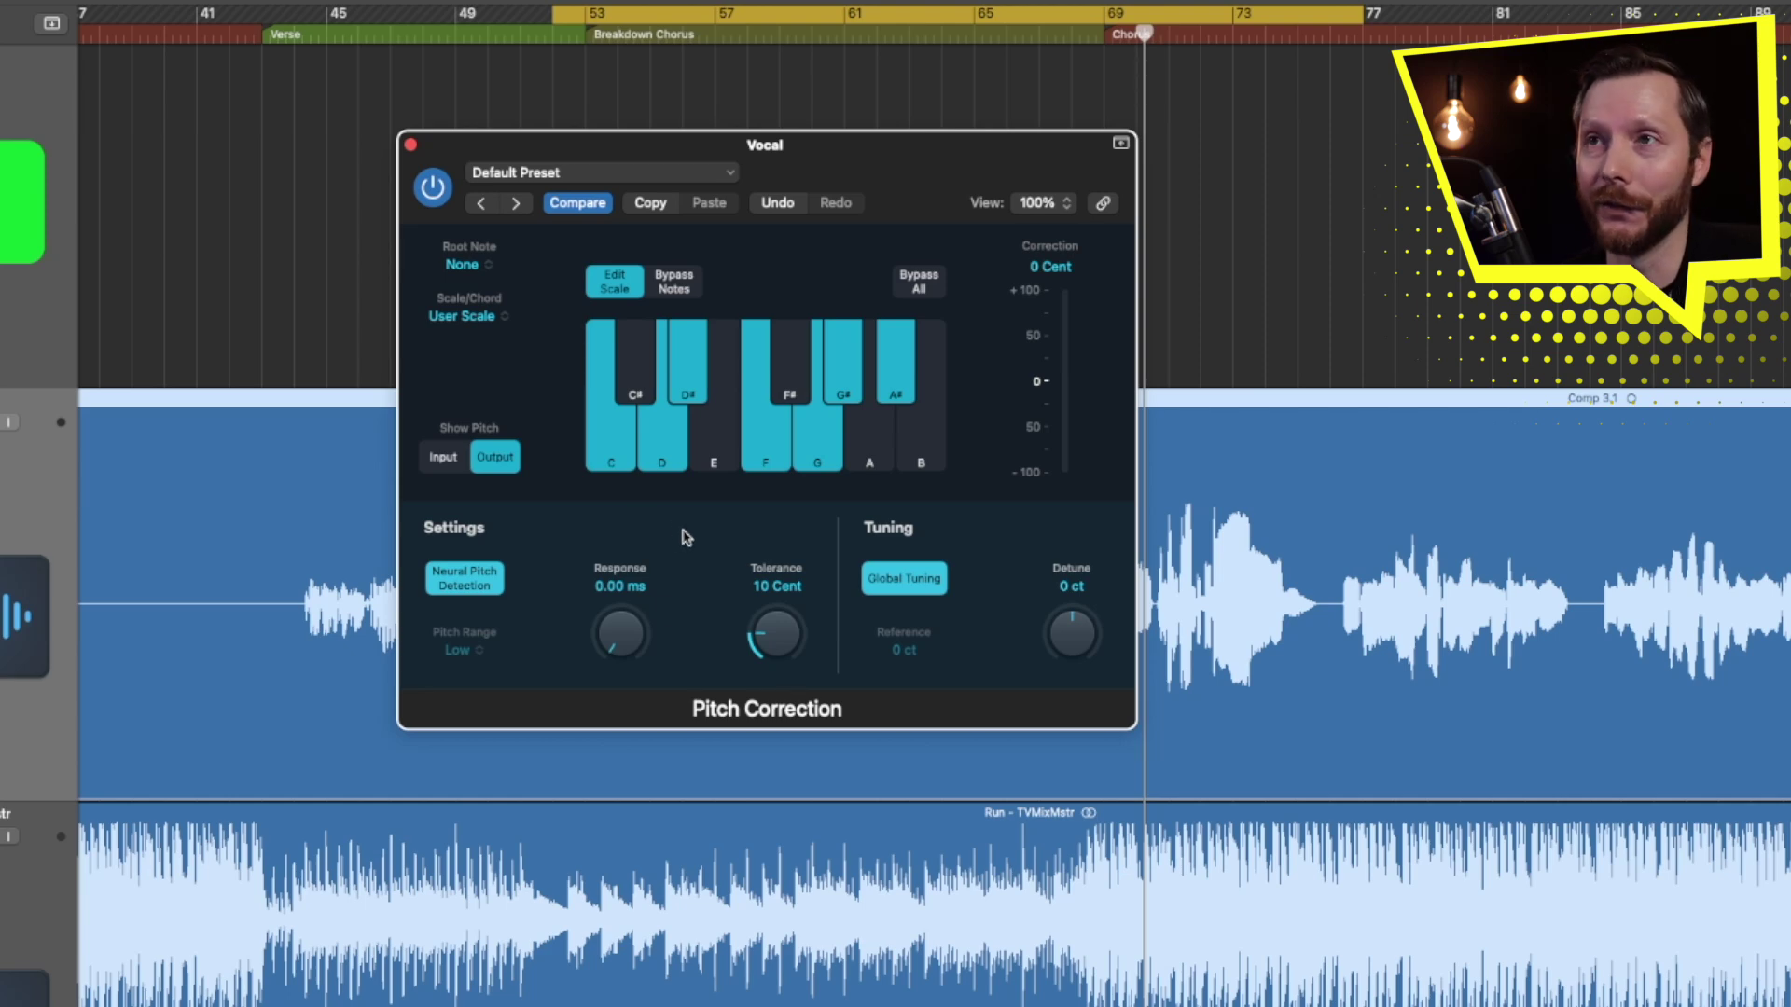
key(space)
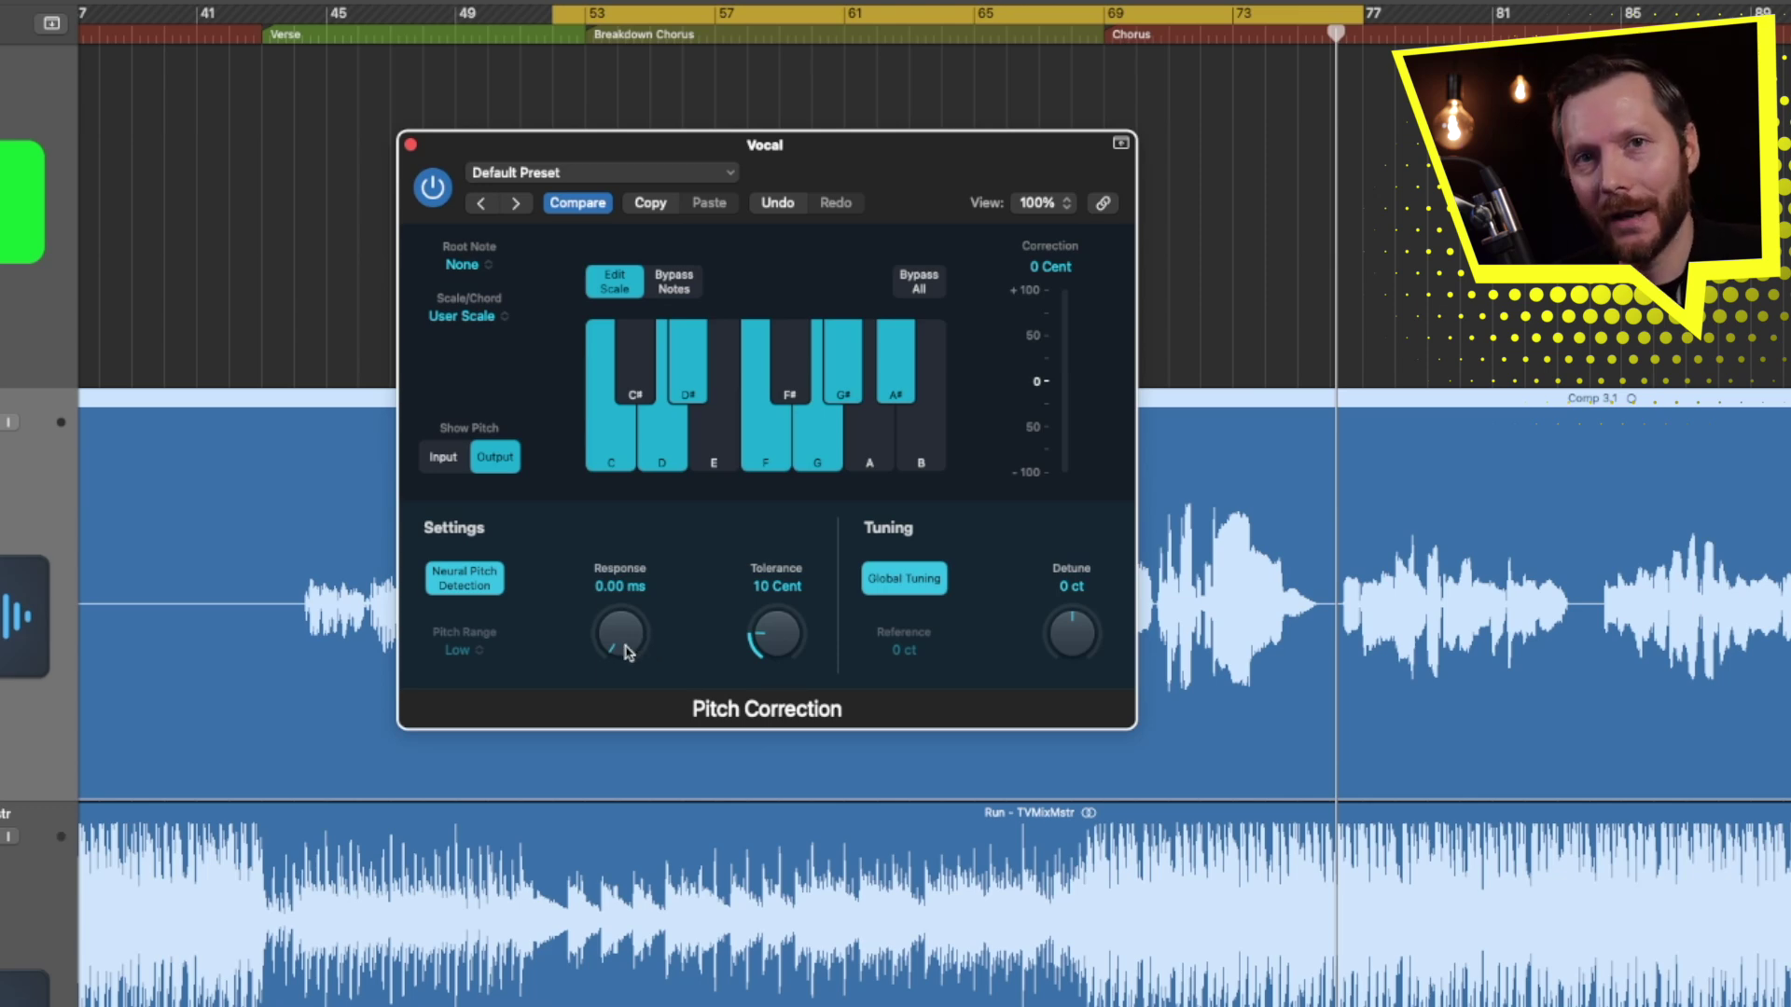
mouse_move(617, 648)
mouse_down()
mouse_move(617, 624)
mouse_move(620, 641)
mouse_up()
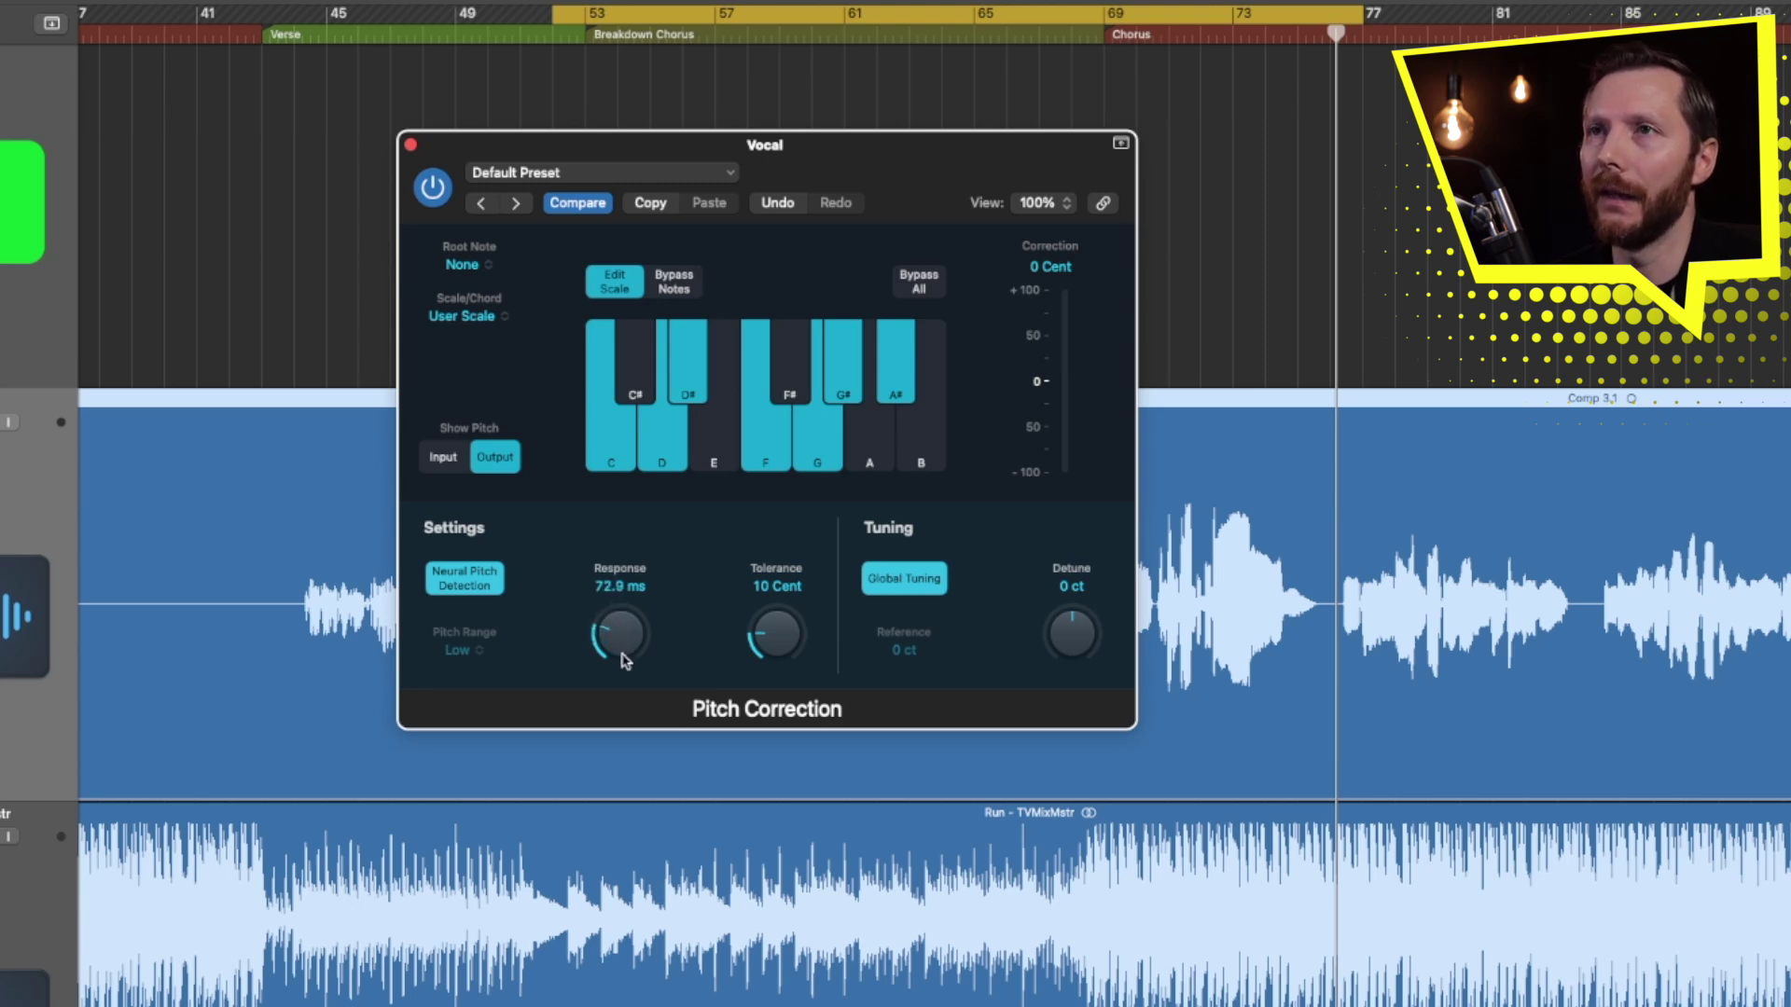
drag(620, 653, 621, 695)
drag(617, 630, 615, 642)
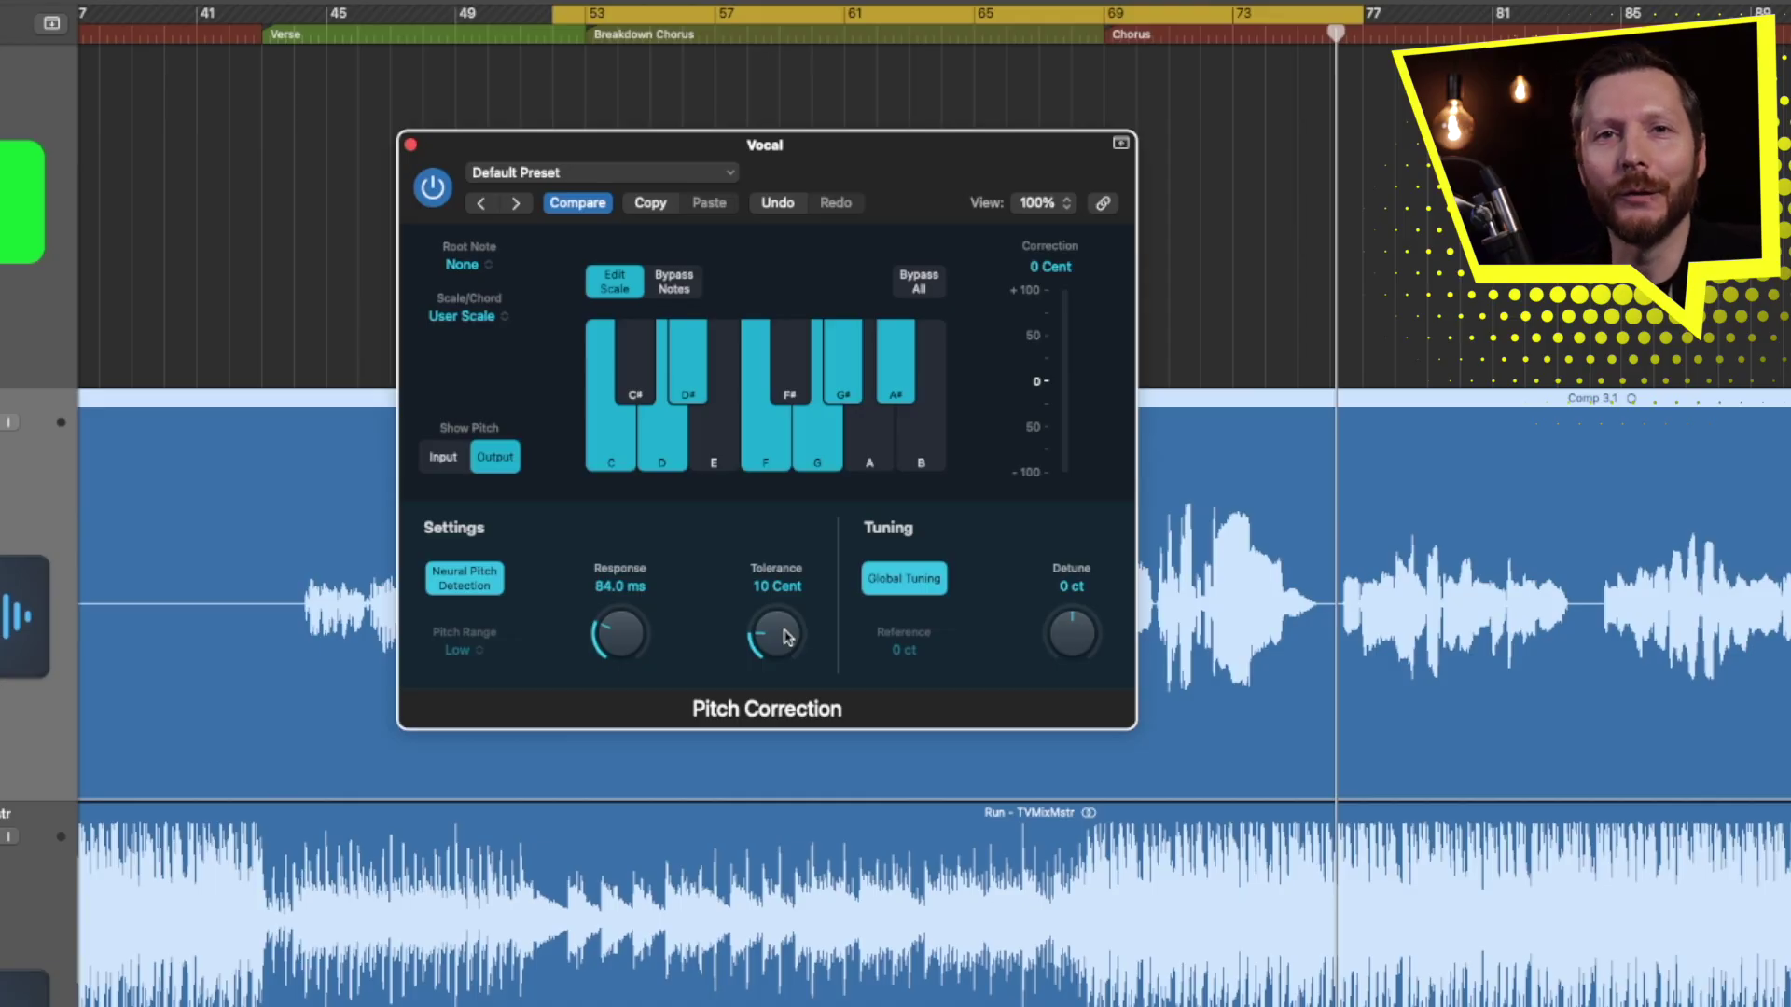
- Raise Tolerance to about 30 Cent and A/B it by bypassing the plug-in during Breakdown Chorus playback
drag(773, 658, 806, 536)
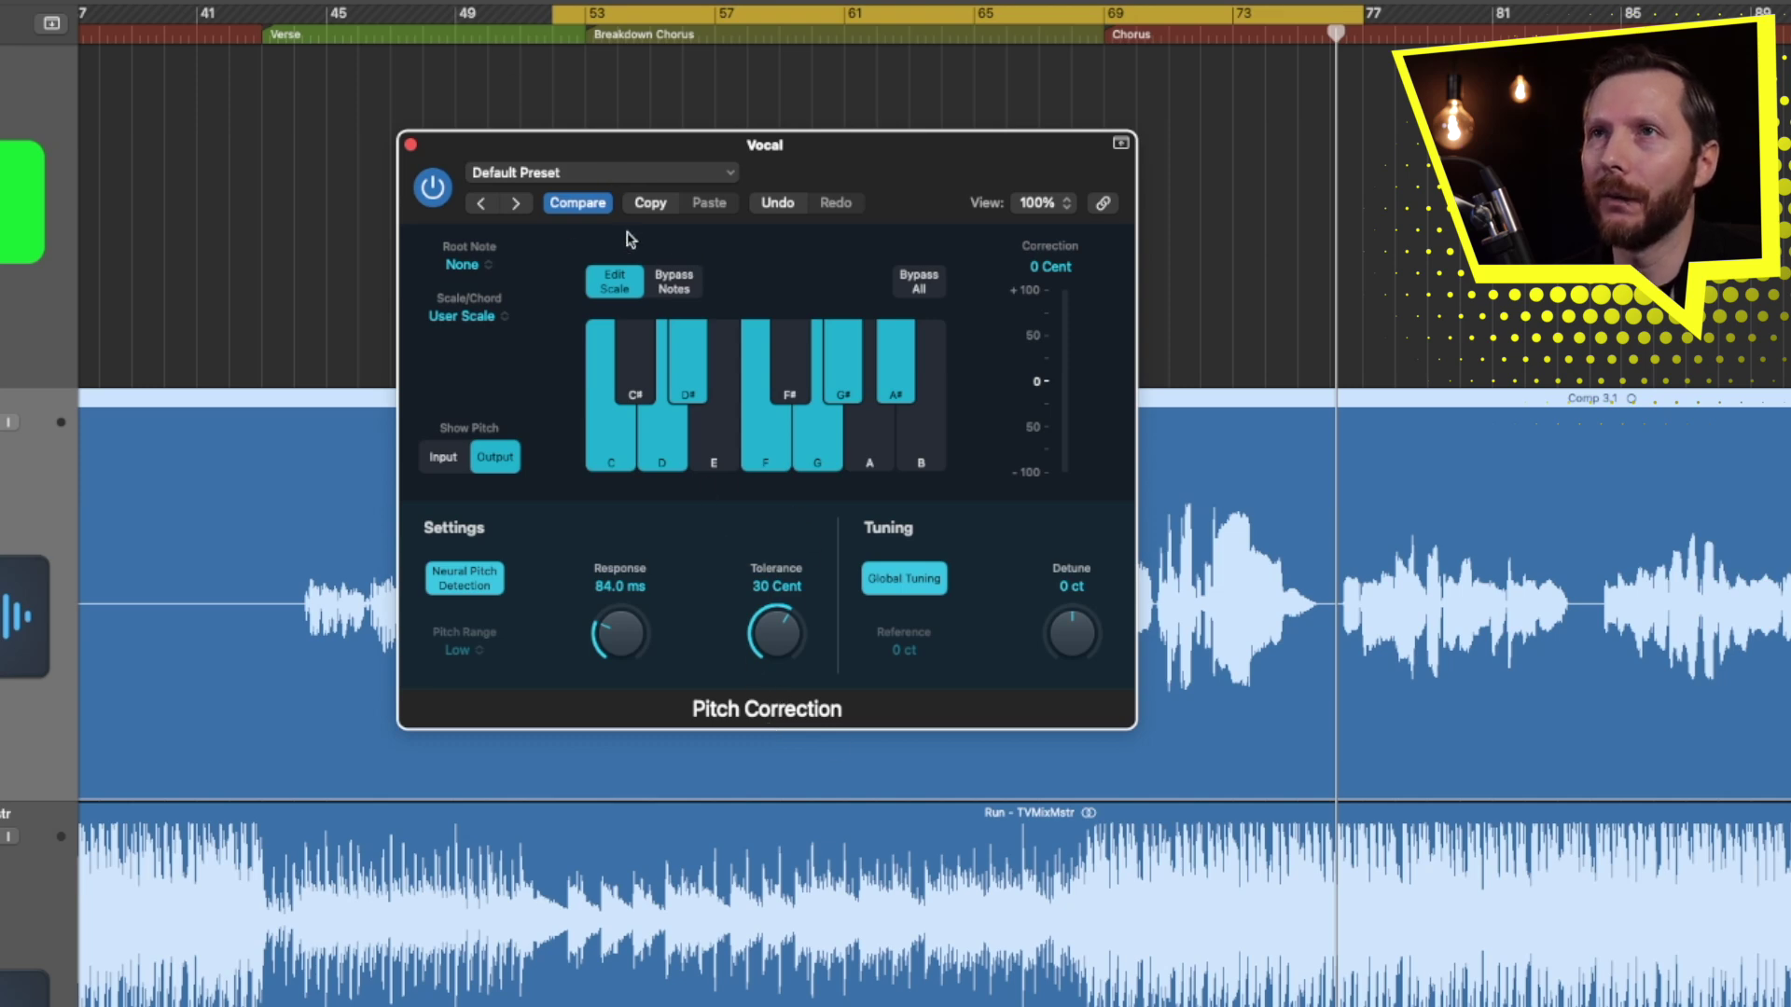
click(435, 193)
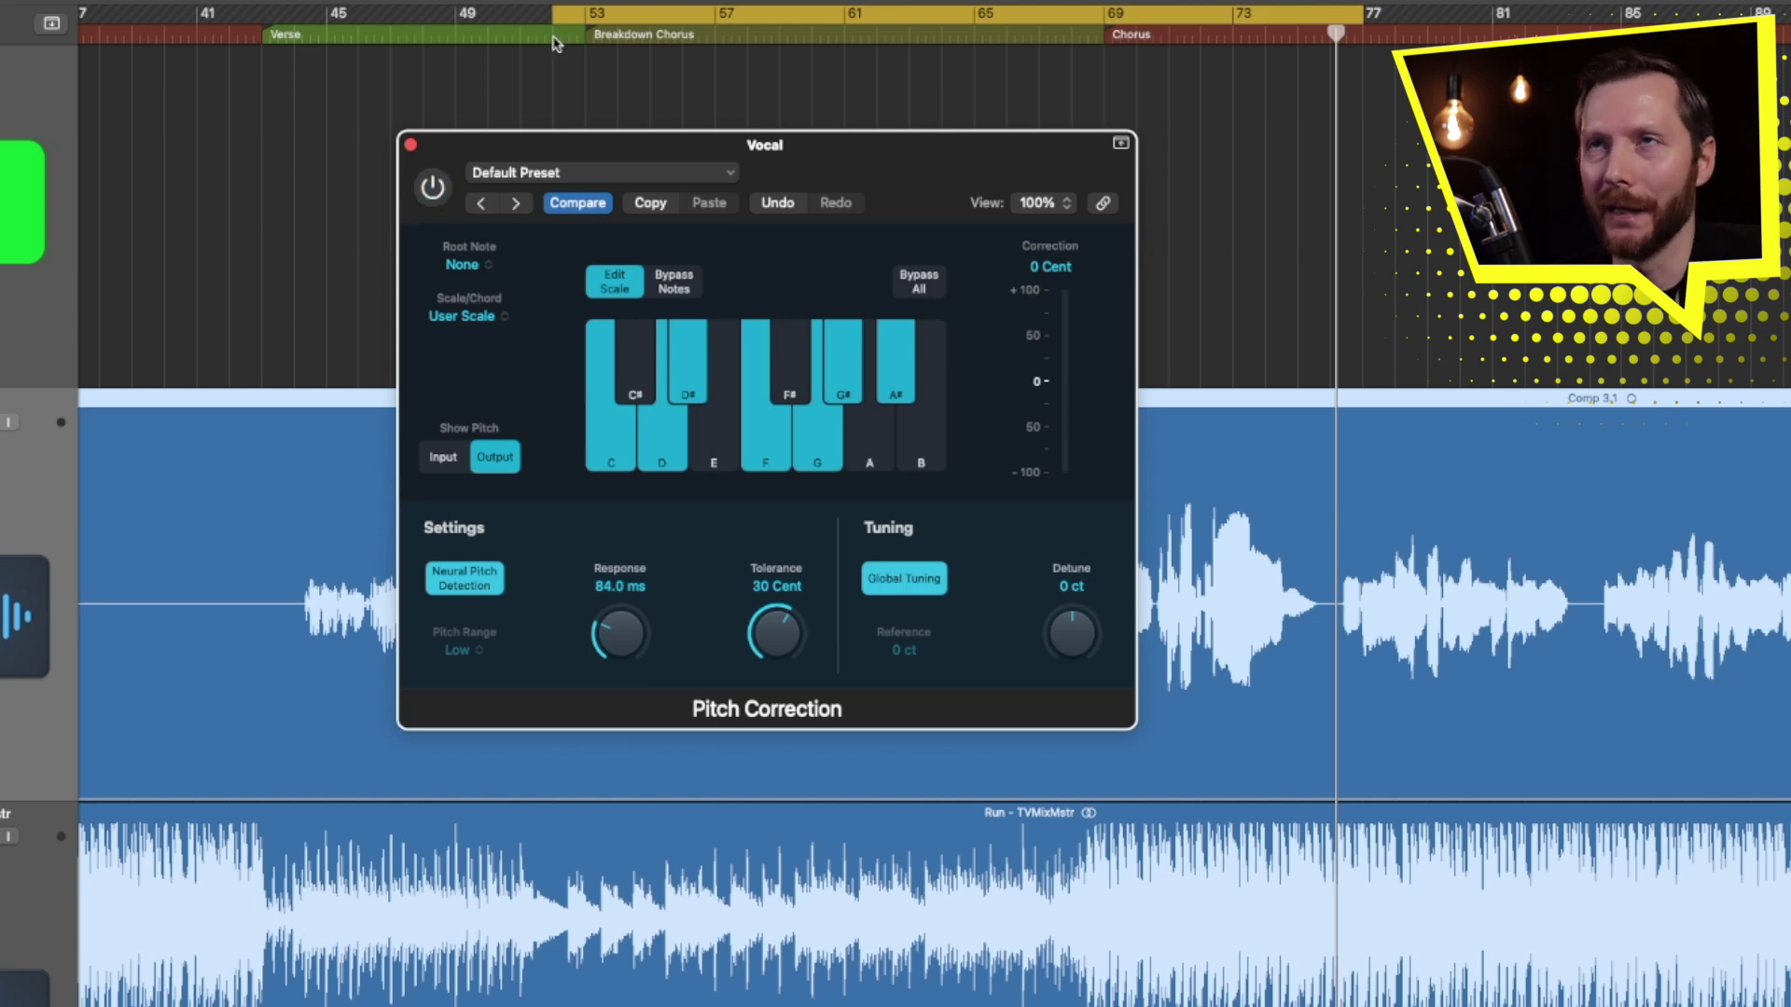
double_click(556, 42)
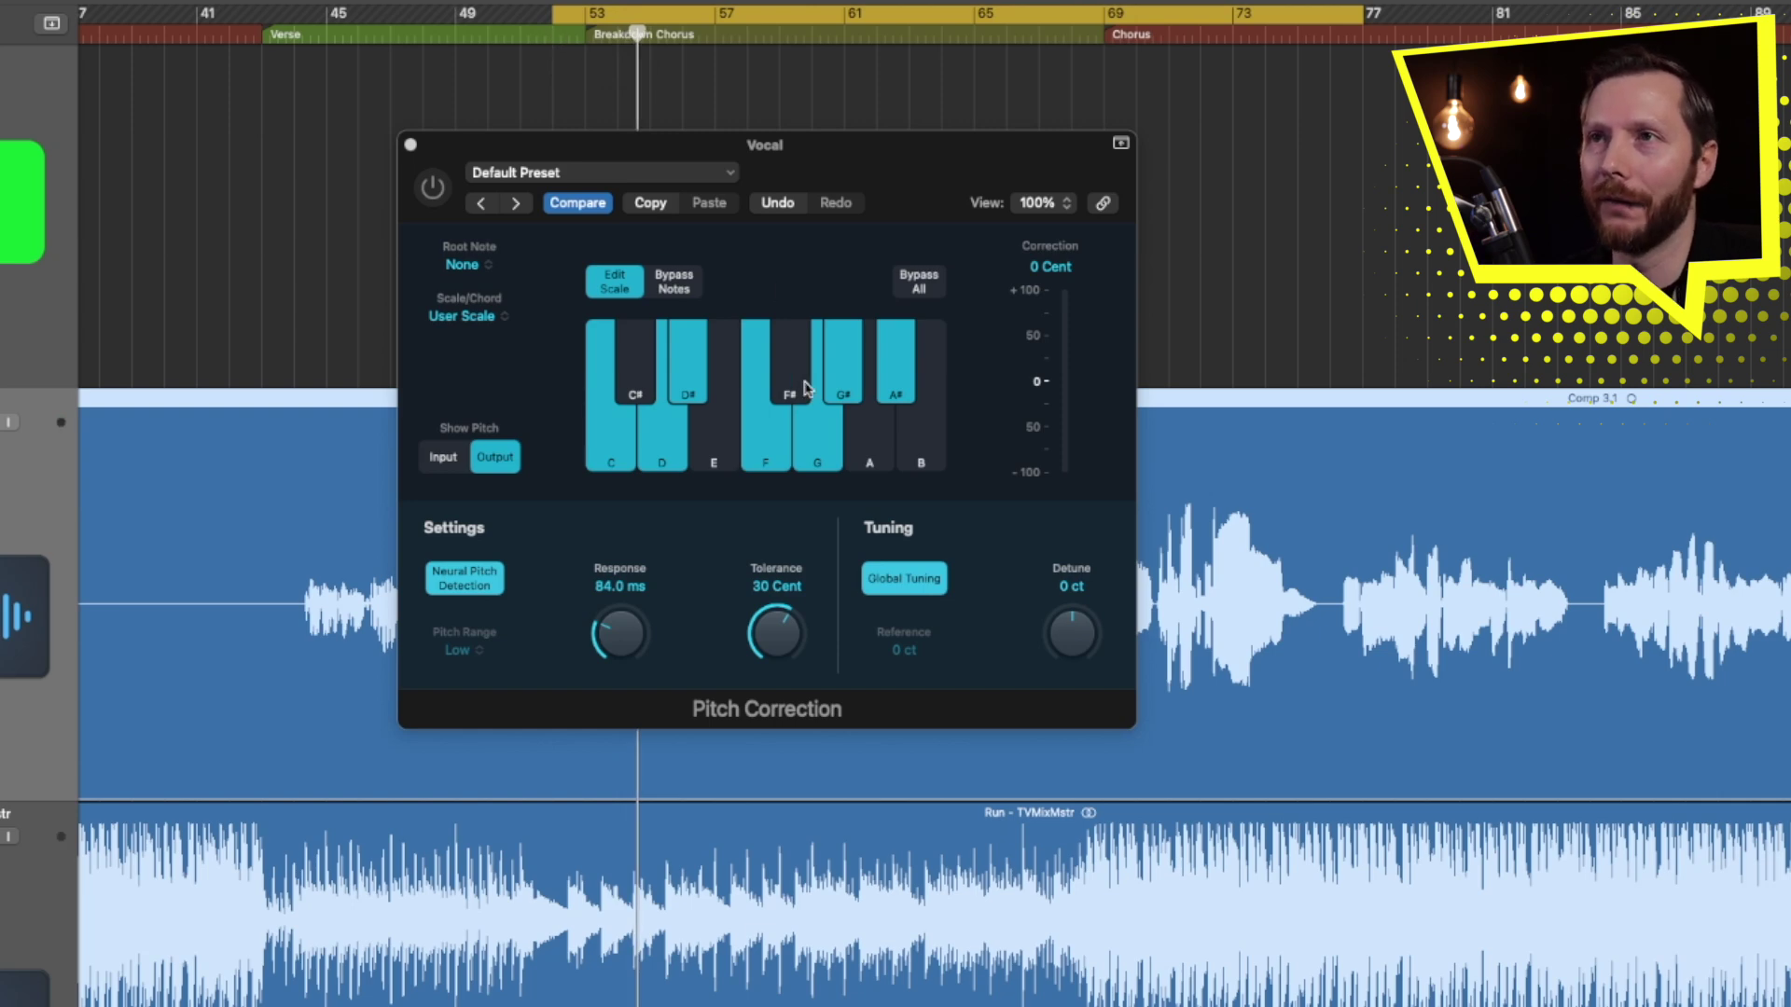
click(557, 313)
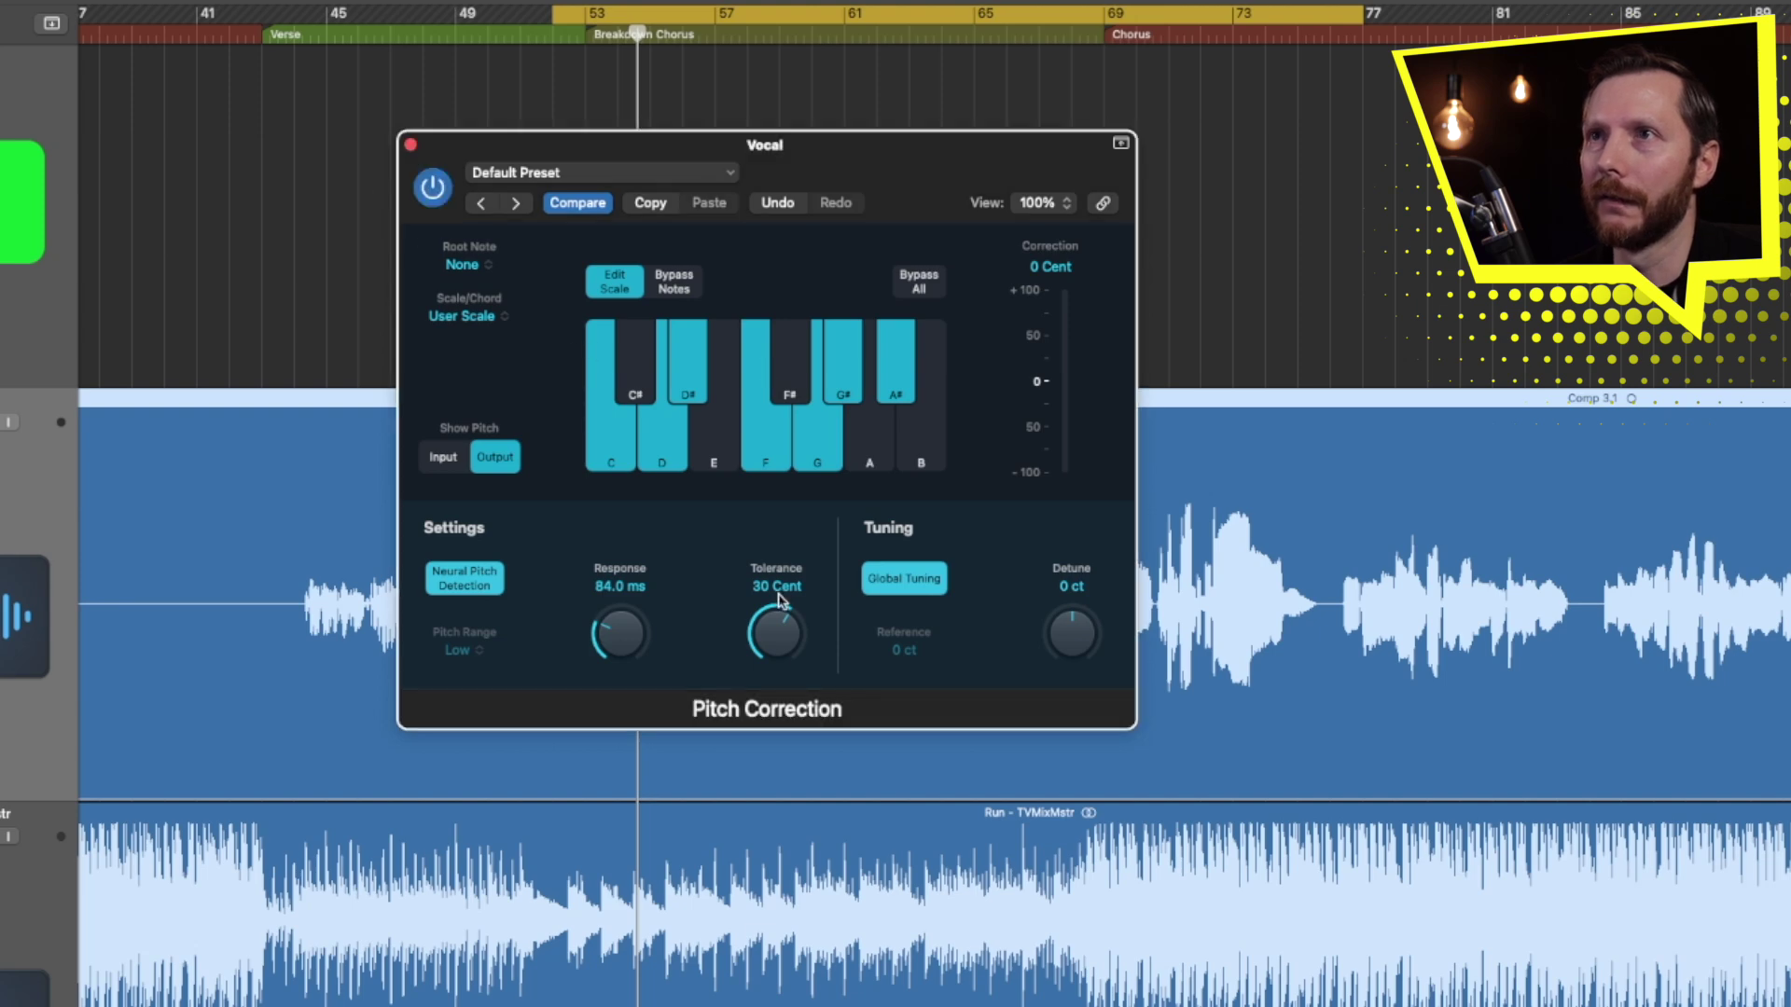
- Drop Tolerance to 0 Cent, then set it to 41 Cent, replaying the Breakdown Chorus each time
drag(776, 643, 767, 838)
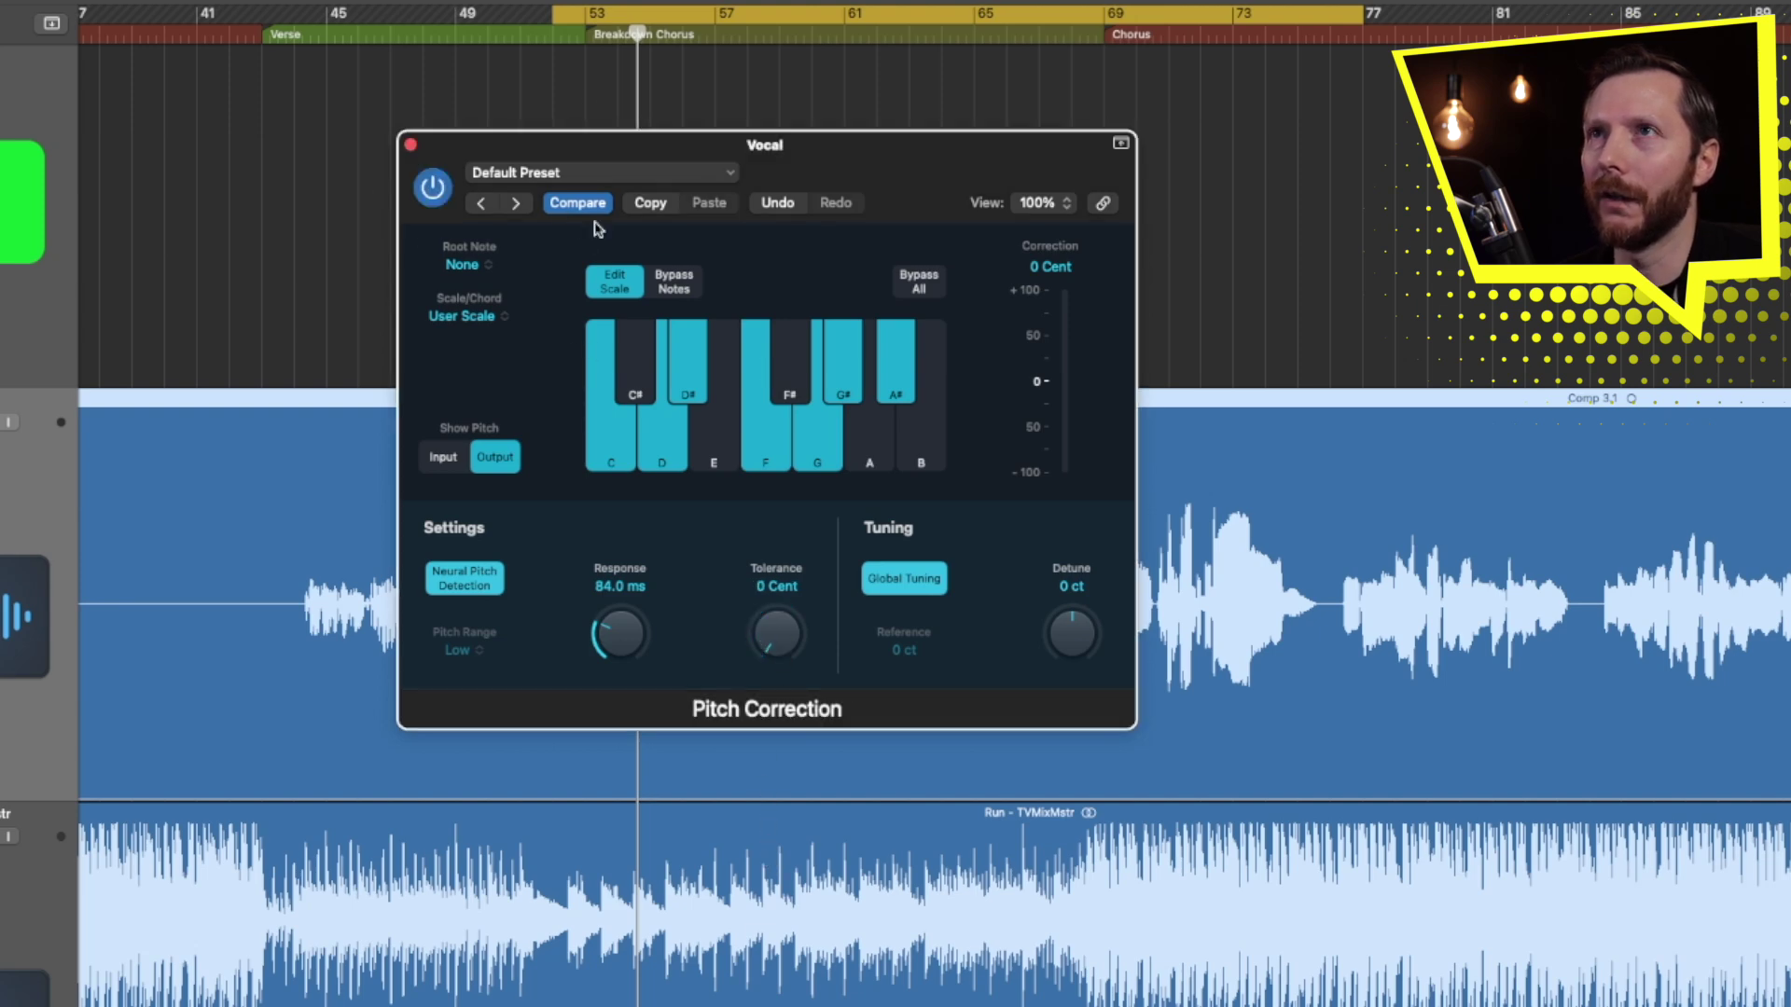
click(588, 42)
key(space)
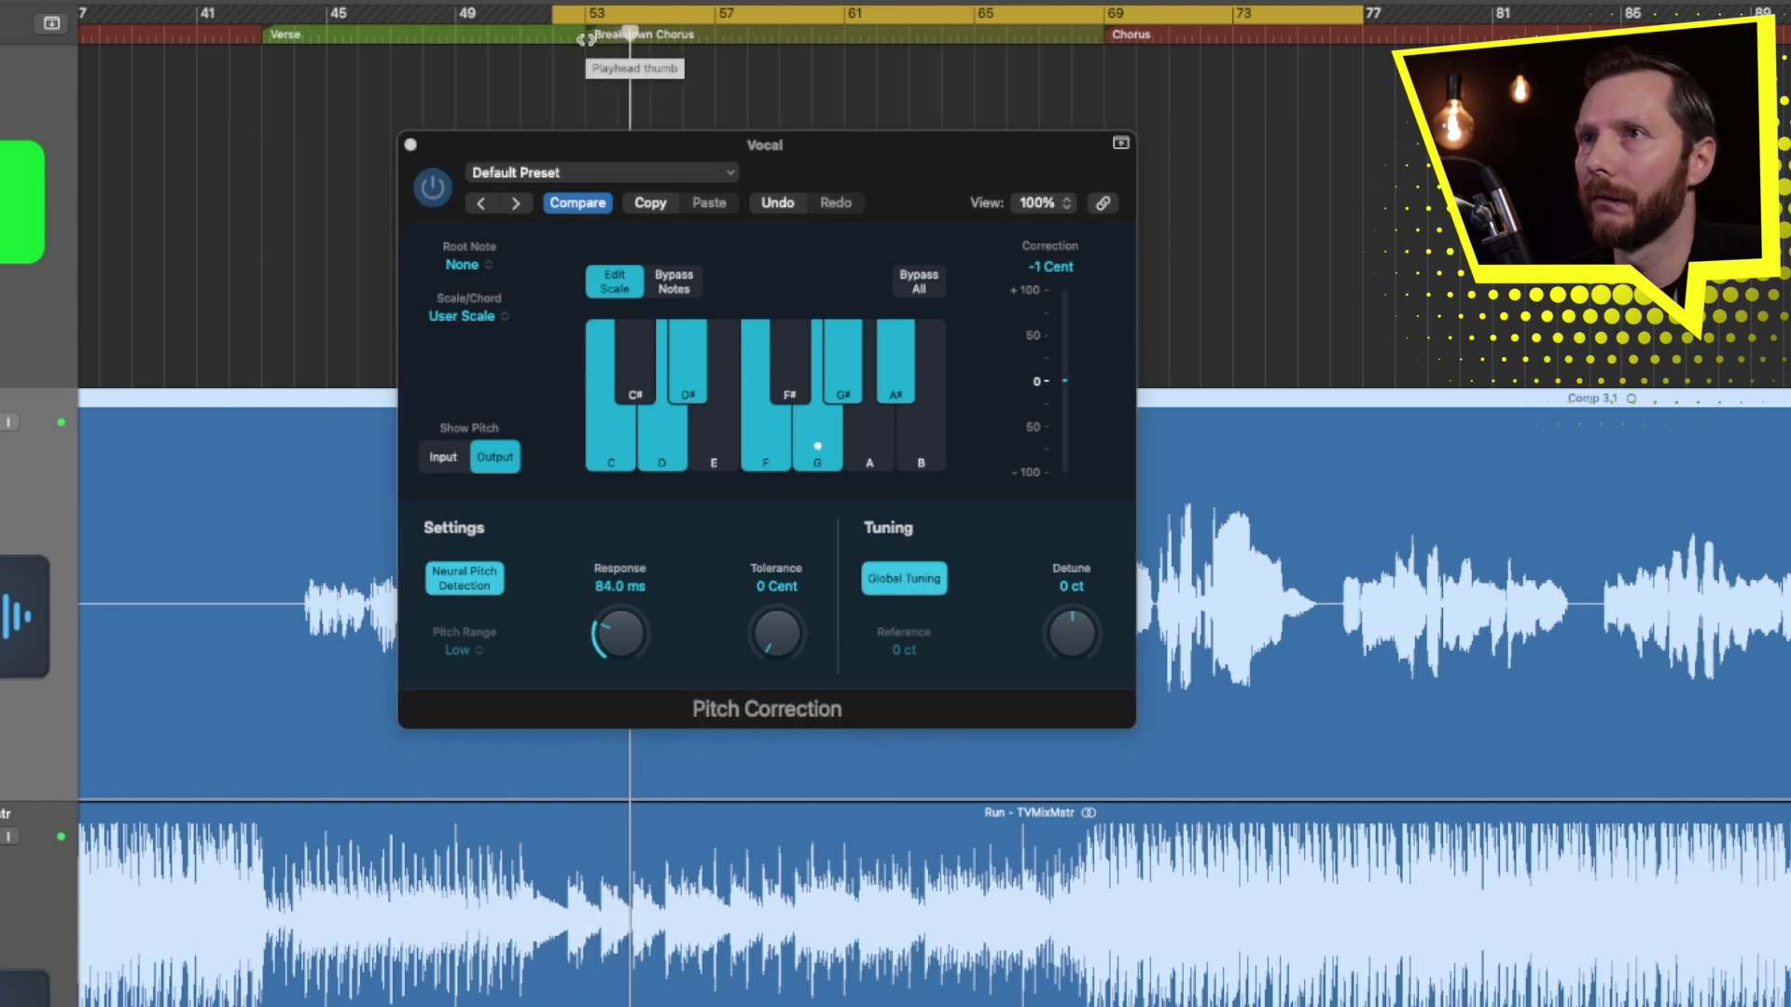
click(779, 597)
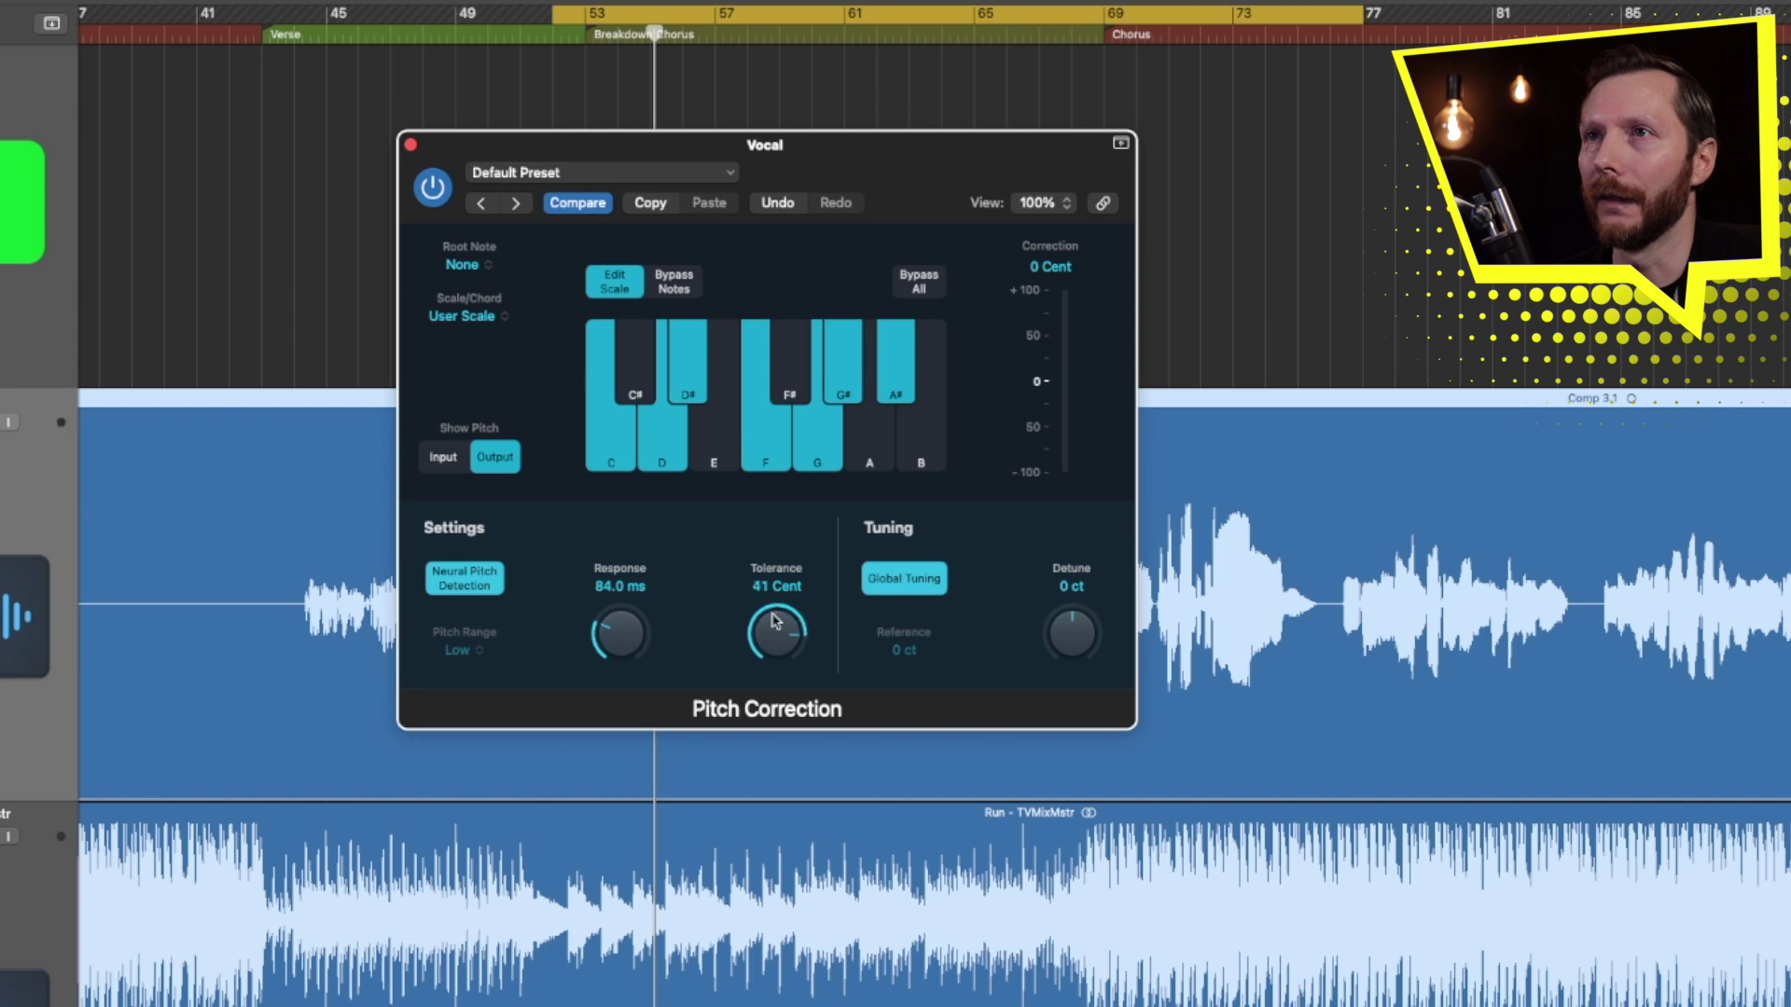
click(587, 39)
key(space)
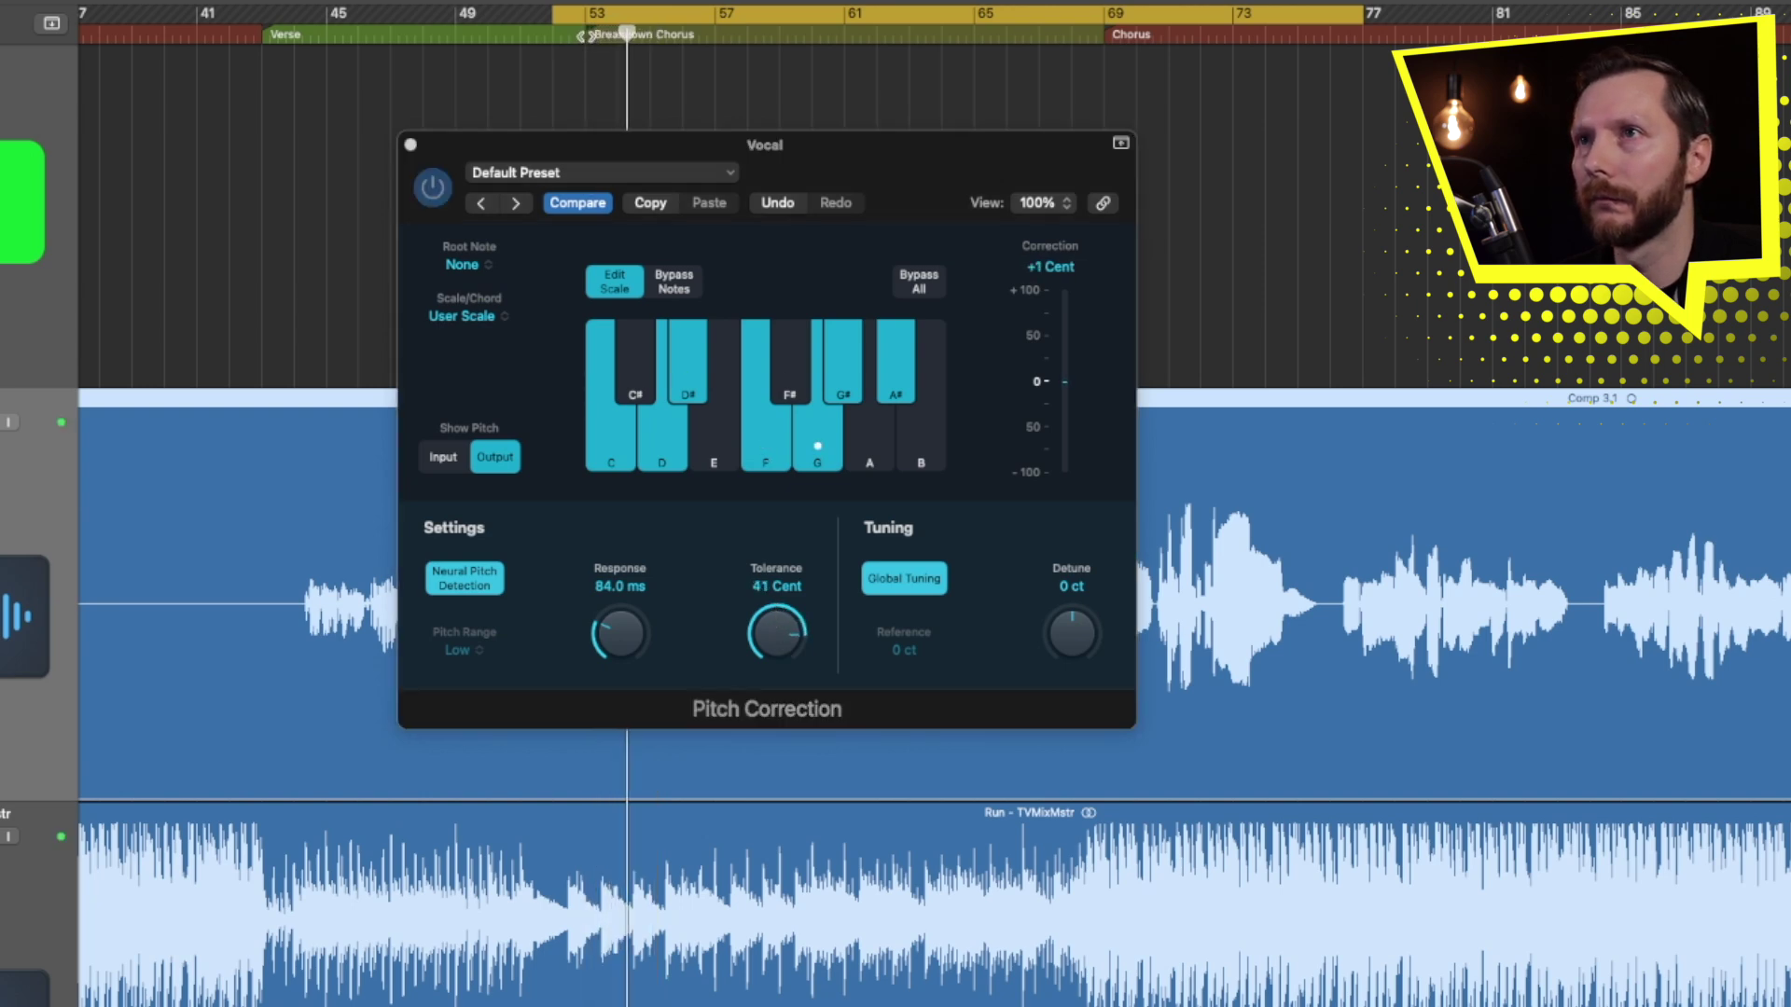
- Lower the Pitch Correction Tolerance knob from 41 to 35 Cent
drag(774, 640, 784, 680)
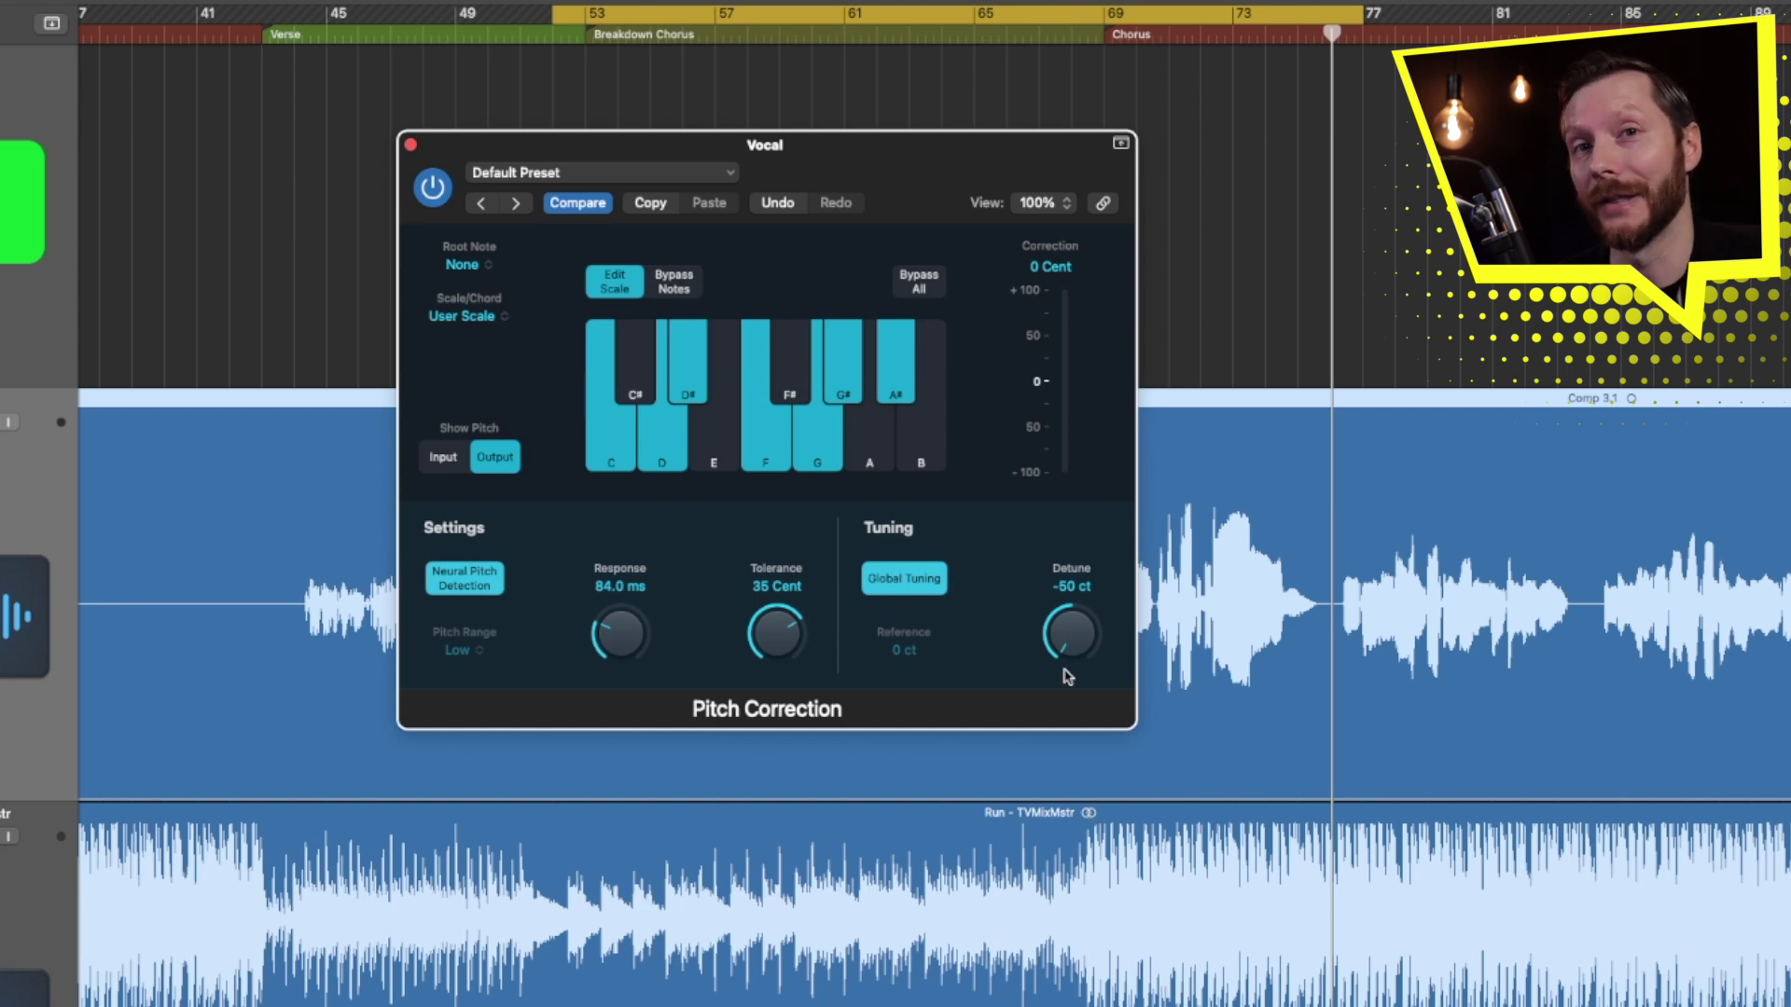
- Restart playback from the bar 53 cycle start to hear the 60 ct detune
key(space)
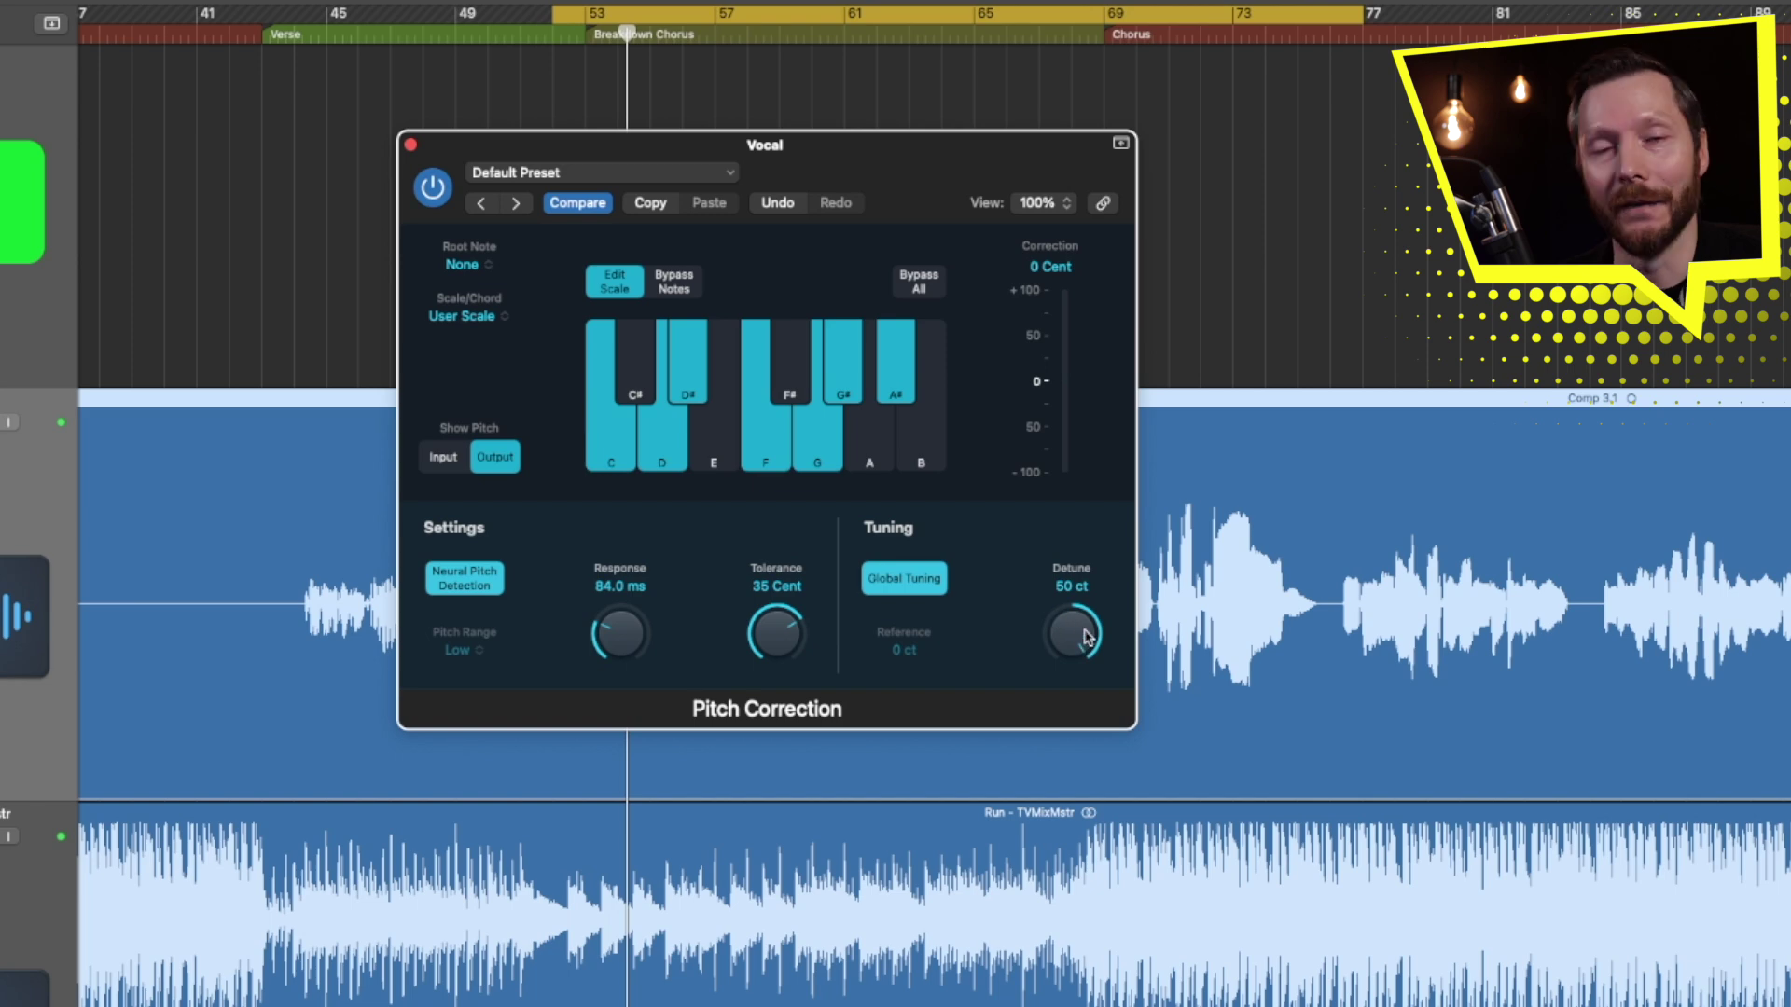
key(space)
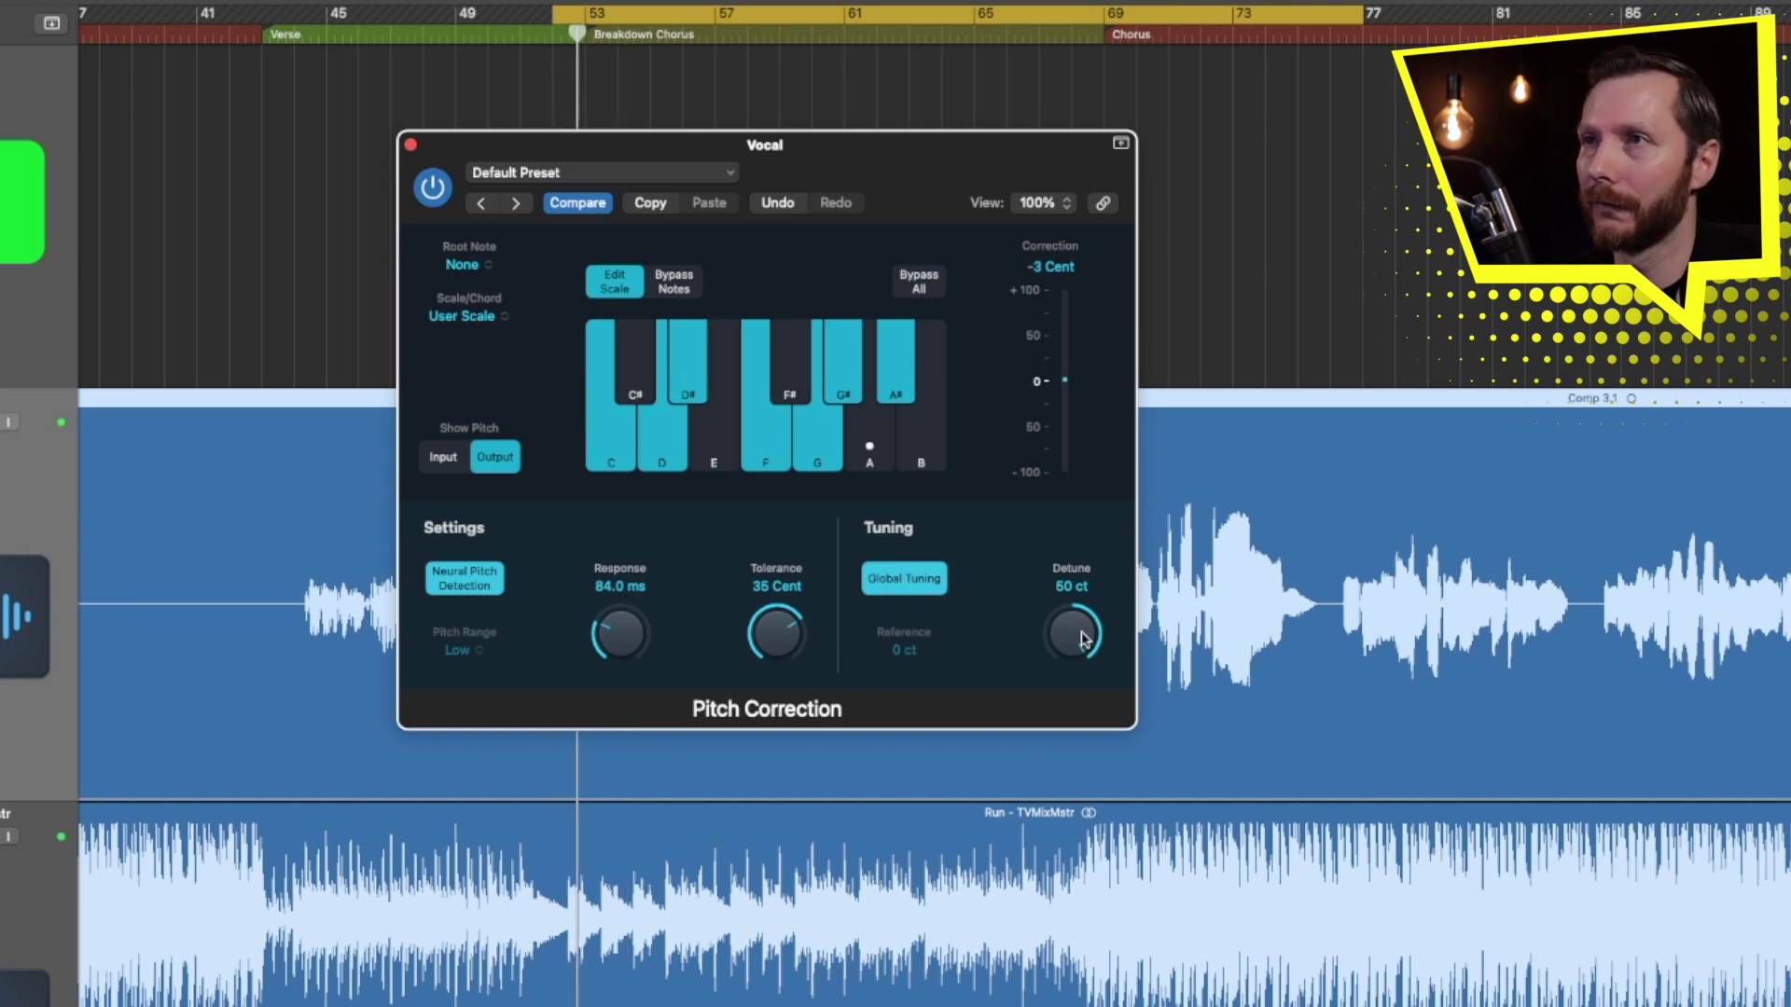